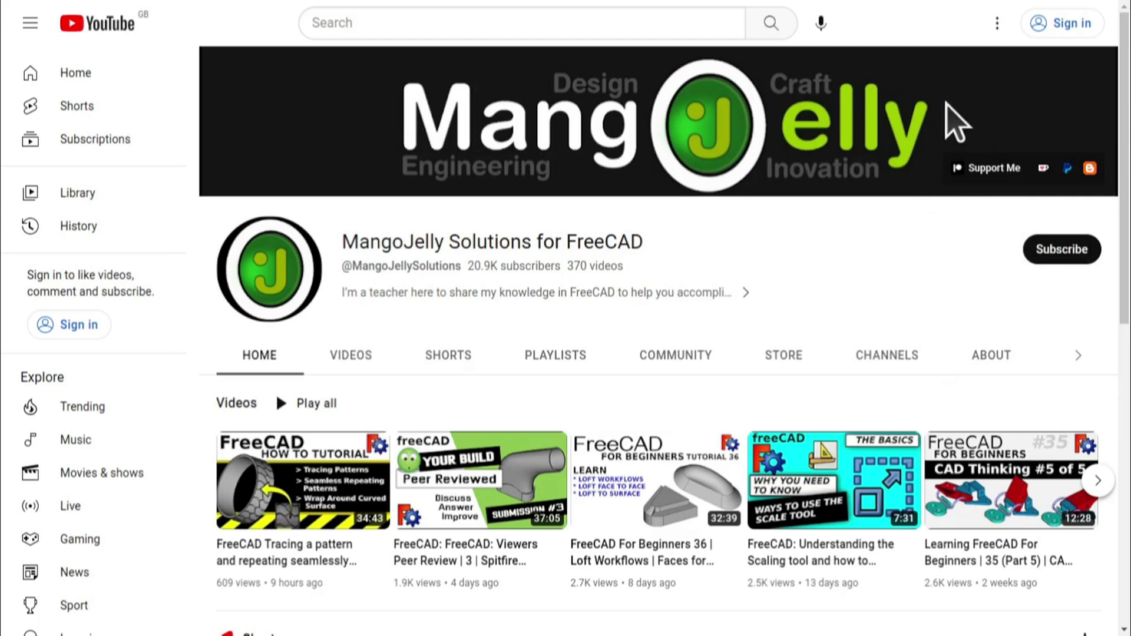
Step: Show the MangoJelly Solutions channel's About page and highlight its donation links
left_click(992, 355)
scroll(244, 467, "down", 3)
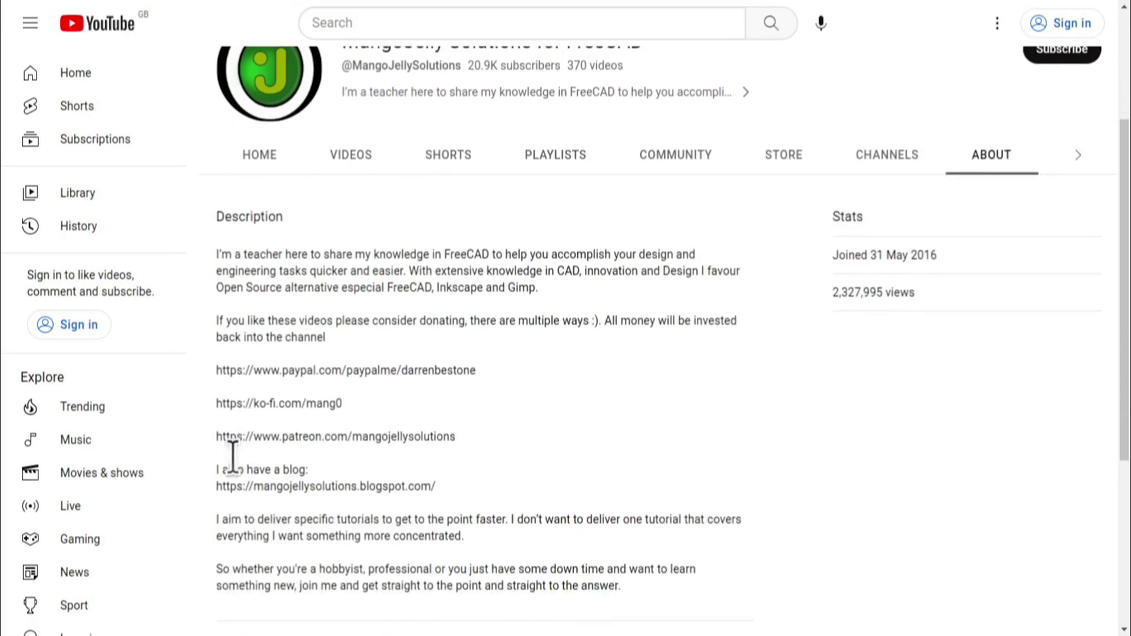
left_click_drag(447, 436, 220, 369)
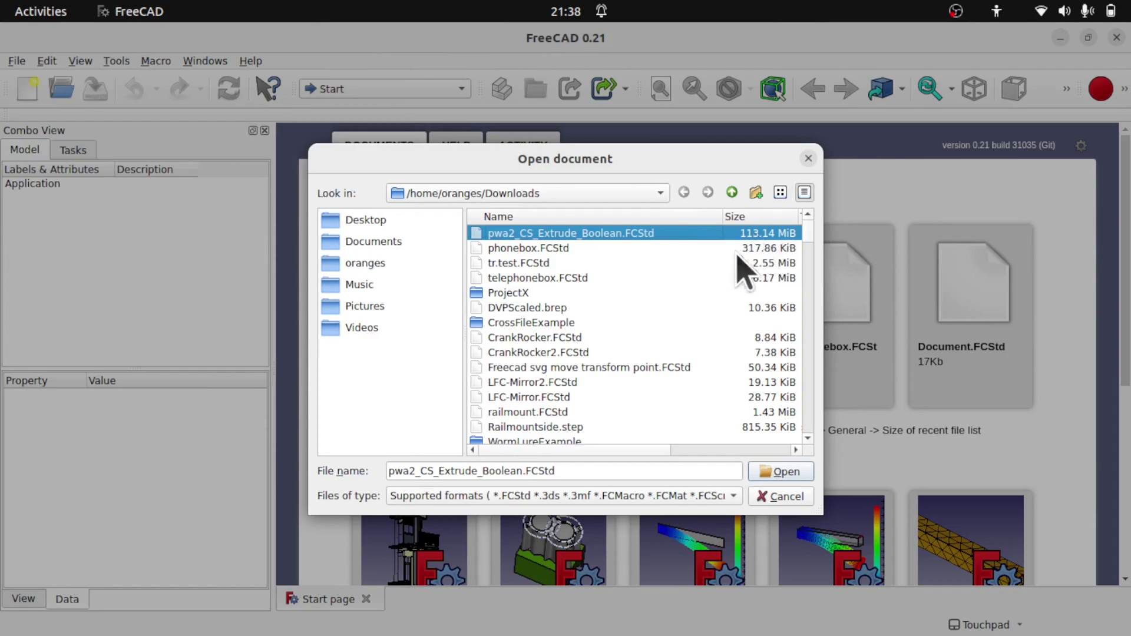
Step: Open pwa2_CS_Extrude_Boolean.FCStd and switch FreeCAD to full screen
left_click(779, 472)
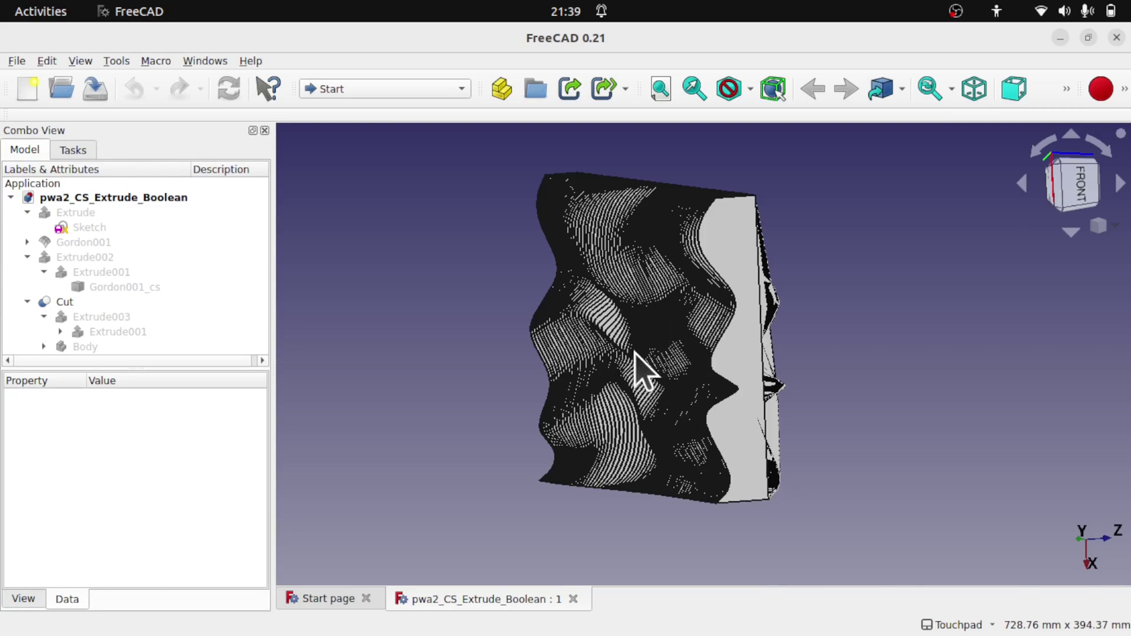
left_click_drag(636, 371, 724, 362, "alt")
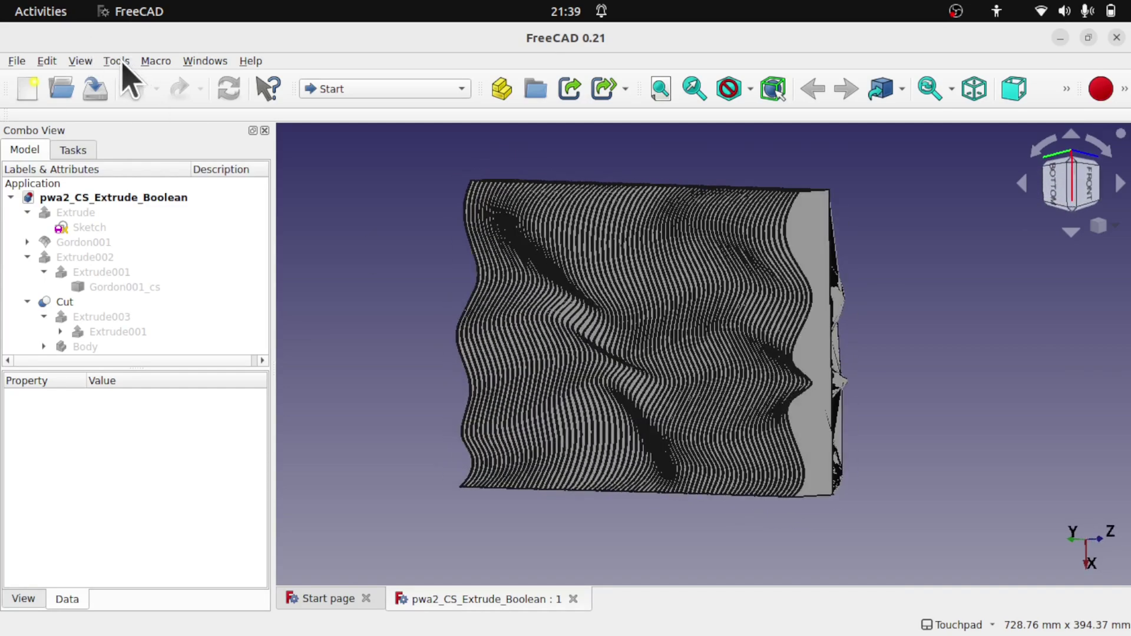
left_click(81, 62)
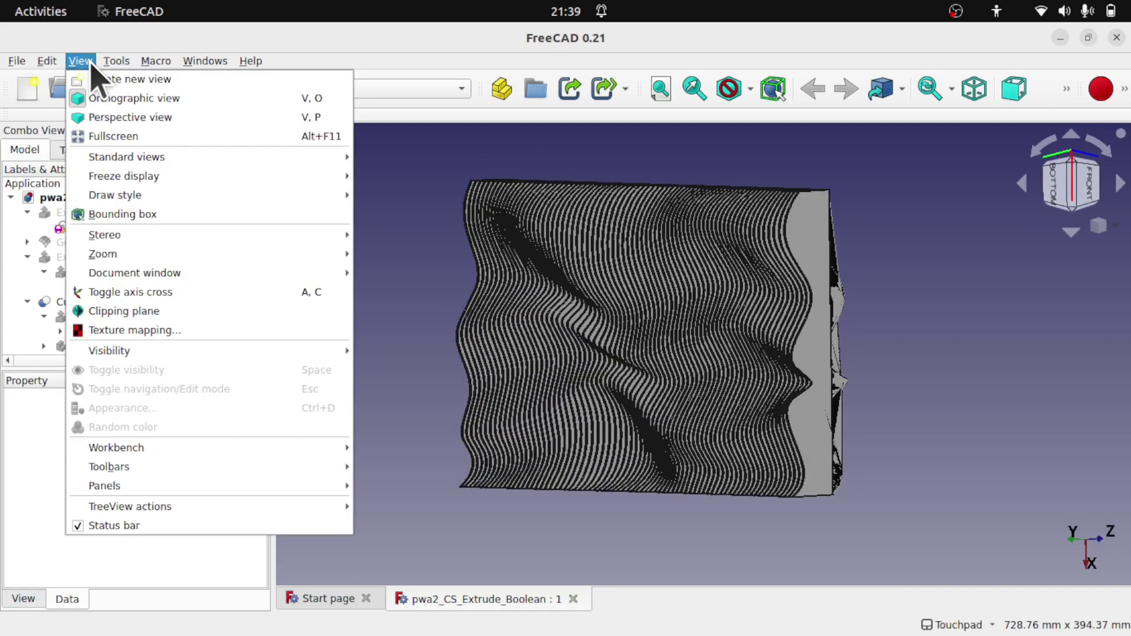
left_click(156, 138)
Step: Inspect the wavy ribbed panel from several angles and select Gordon001 in the tree
mouse_move(622, 321)
left_mouse_down("alt")
mouse_move(705, 326)
mouse_move(776, 300)
mouse_move(771, 231)
left_mouse_up("alt")
mouse_move(750, 321)
left_mouse_down("alt")
mouse_move(672, 353)
mouse_move(608, 341)
mouse_move(917, 242)
mouse_move(930, 221)
mouse_move(879, 273)
mouse_move(500, 340)
left_mouse_up("alt")
scroll(715, 328, "up", 5)
mouse_move(820, 328)
left_mouse_down("alt")
mouse_move(747, 366)
mouse_move(713, 336)
mouse_move(685, 274)
mouse_move(762, 342)
left_mouse_up("alt")
scroll(766, 362, "down", 5)
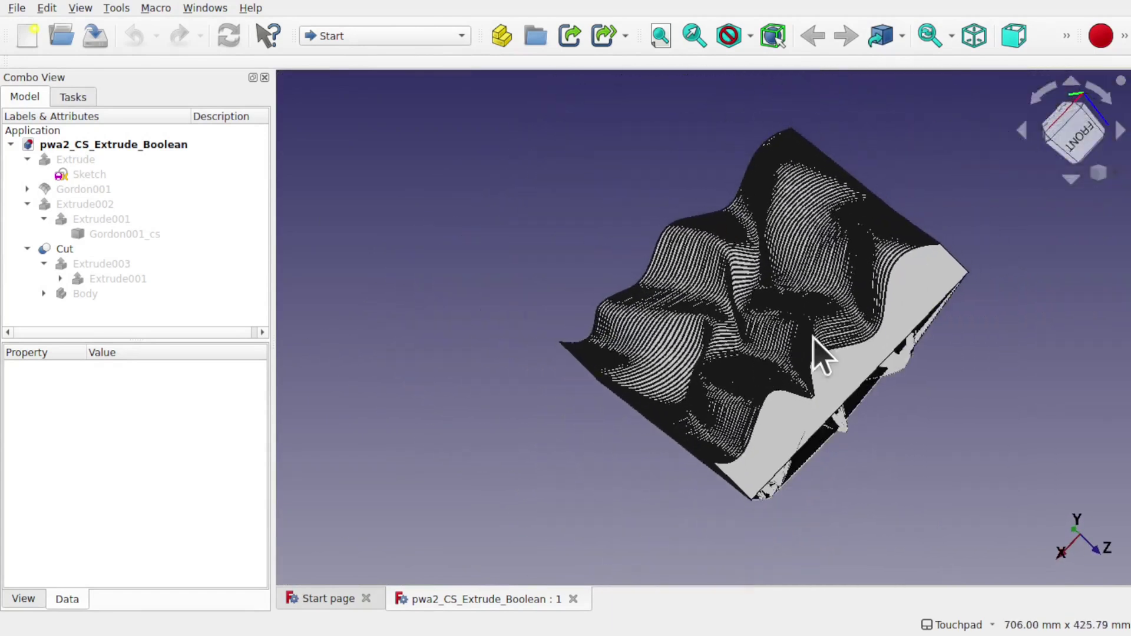
left_click_drag(866, 336, 702, 265, "alt")
left_click_drag(1035, 462, 717, 323, "shift")
scroll(704, 377, "up", 3)
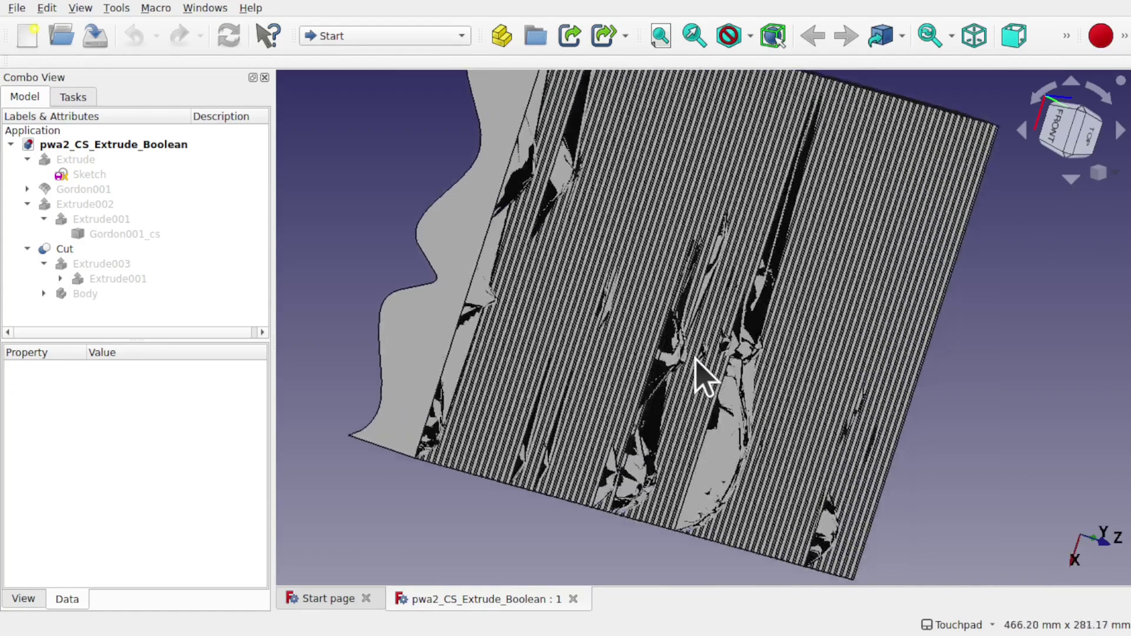
mouse_move(731, 398)
left_mouse_down("alt")
mouse_move(677, 348)
mouse_move(791, 352)
mouse_move(836, 328)
mouse_move(891, 353)
mouse_move(879, 324)
left_mouse_up("alt")
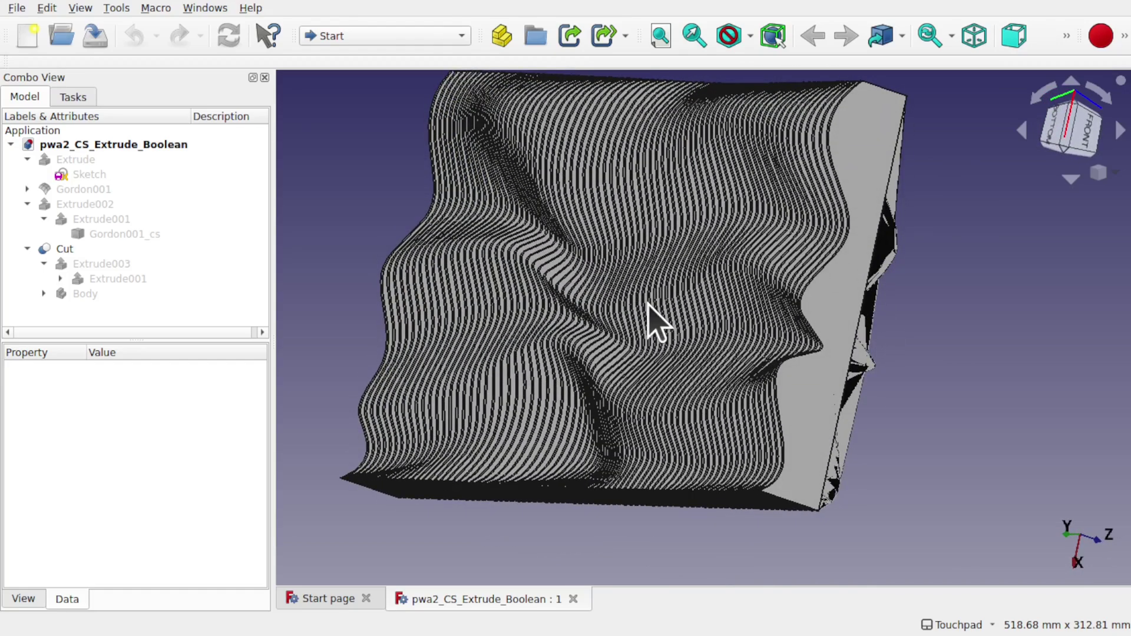
left_click(87, 191)
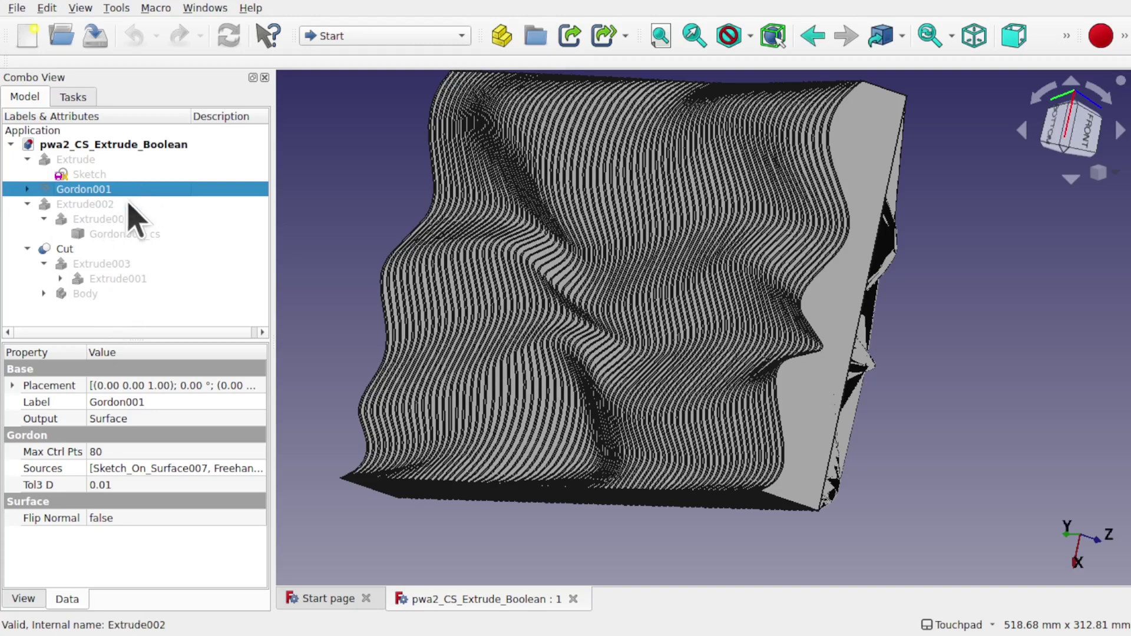
Step: Hide the Cut result and show its Extrude003 ribs instead
left_click(93, 295)
left_click(69, 252)
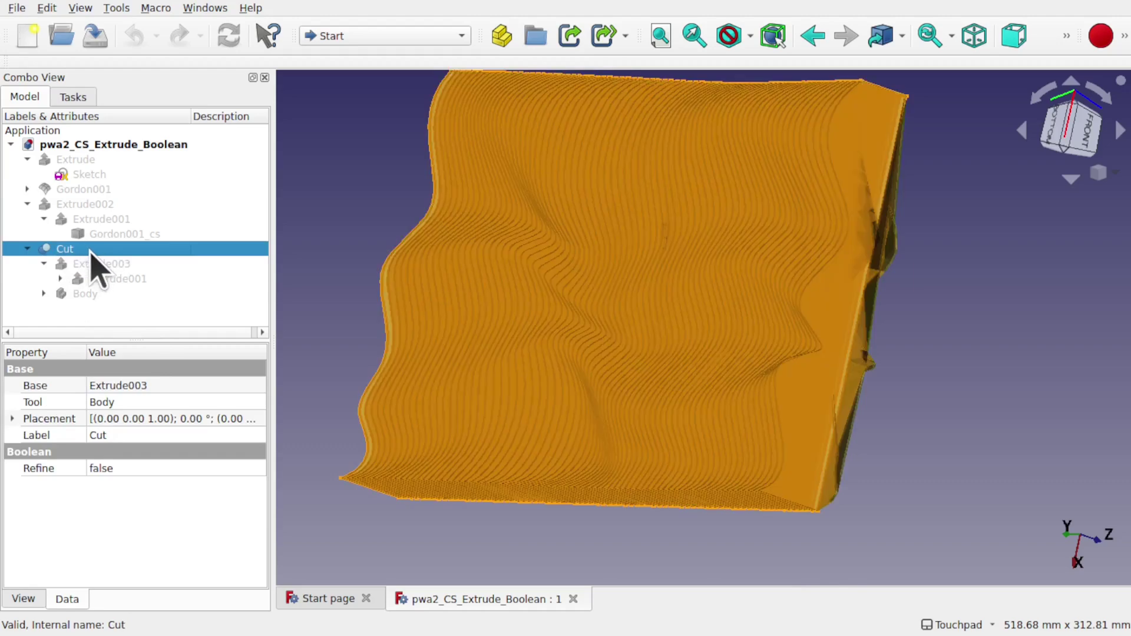
left_click(28, 249)
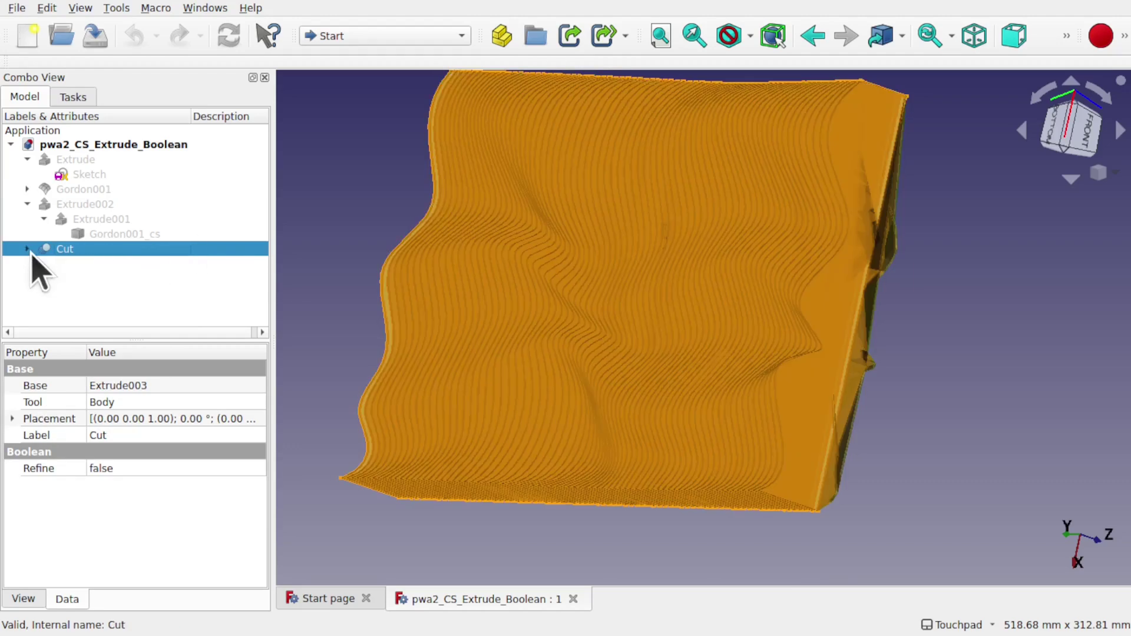
left_click(28, 249)
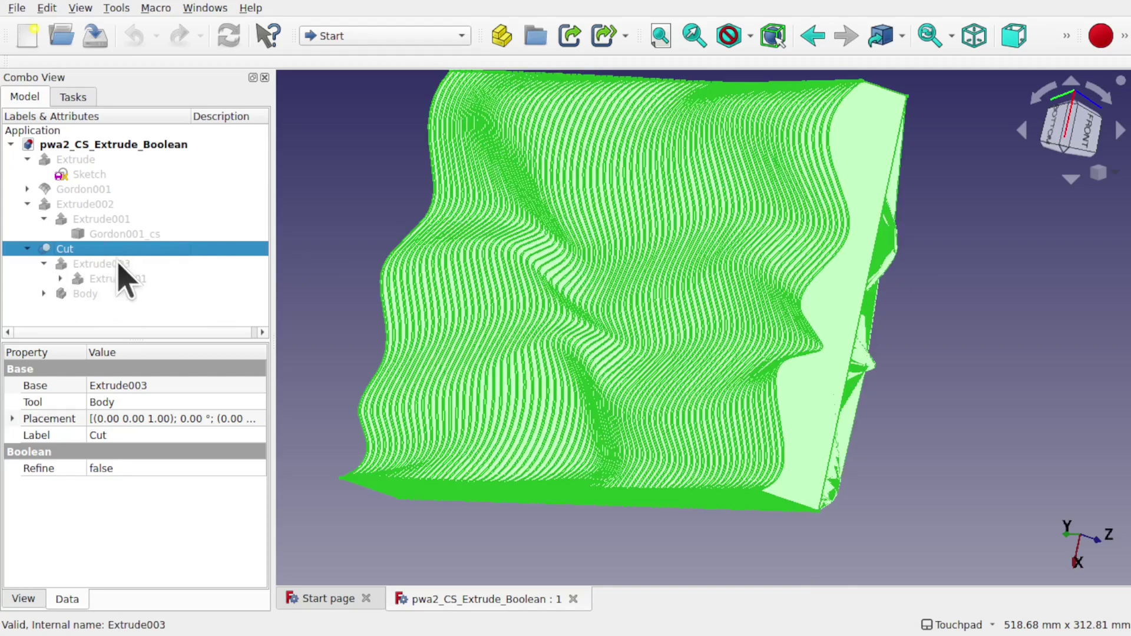
left_click_drag(206, 245, 301, 251, "alt")
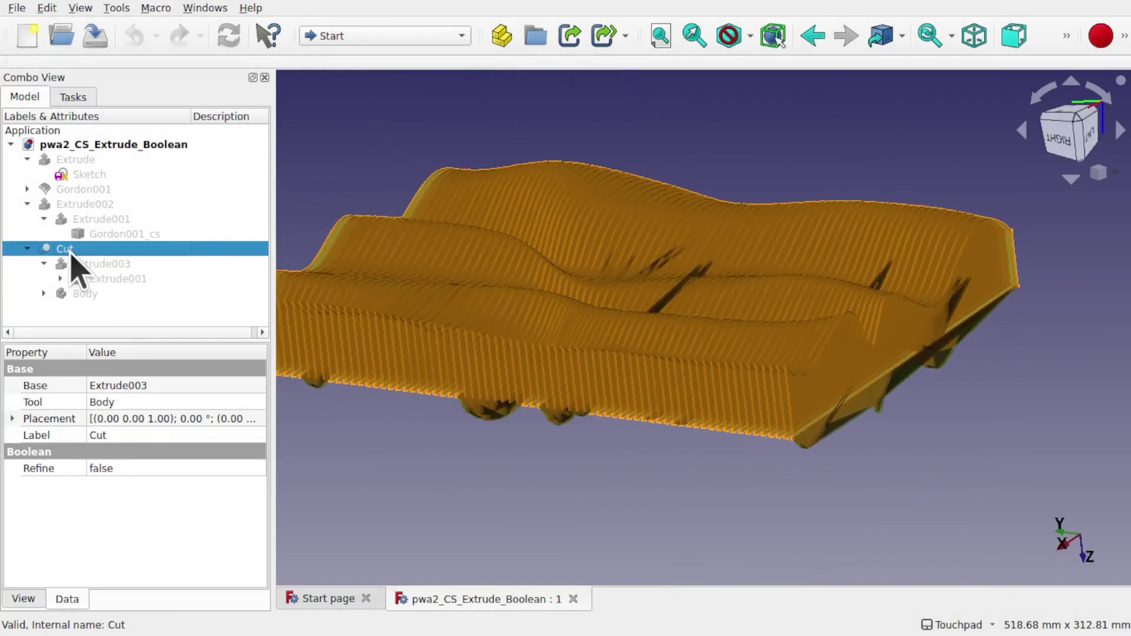
key("space")
left_click(113, 265)
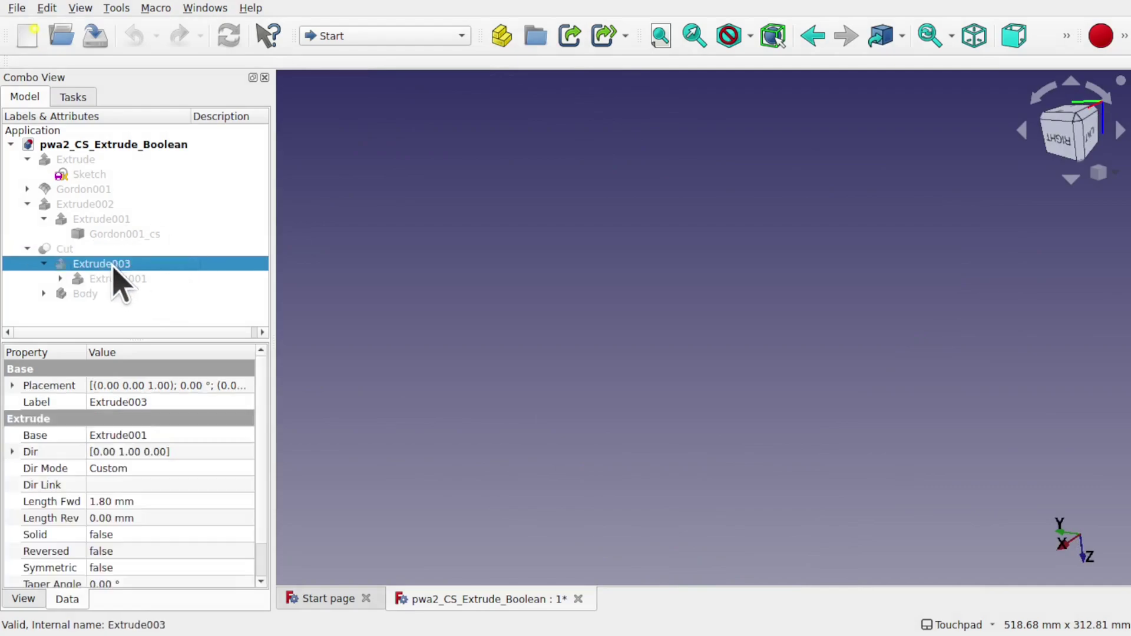
key("space")
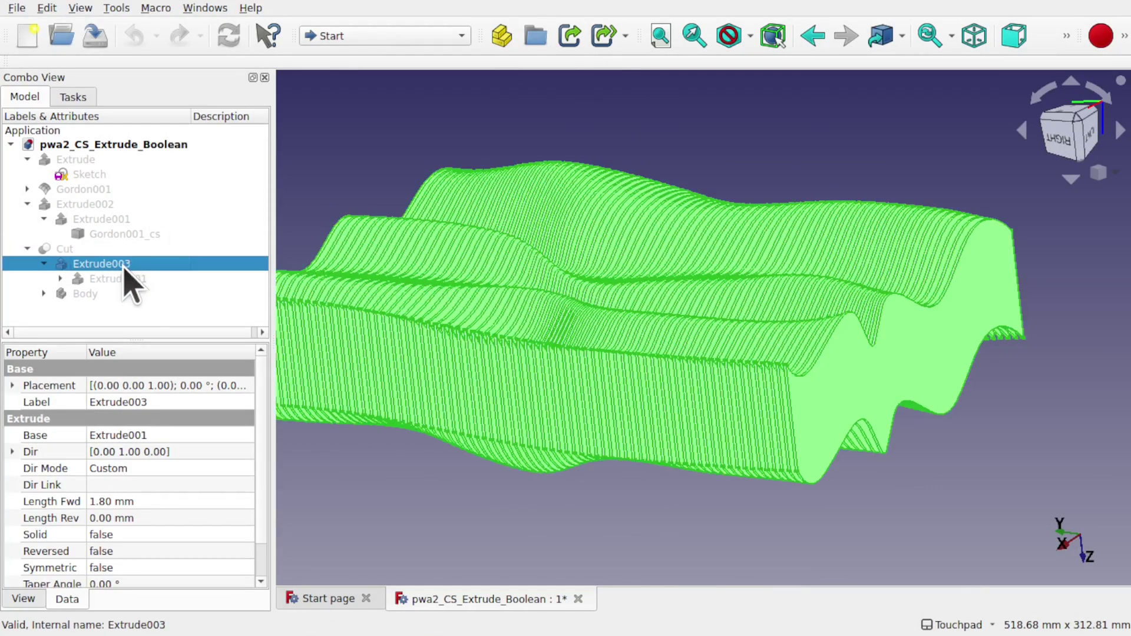
left_click_drag(519, 286, 601, 412, "alt")
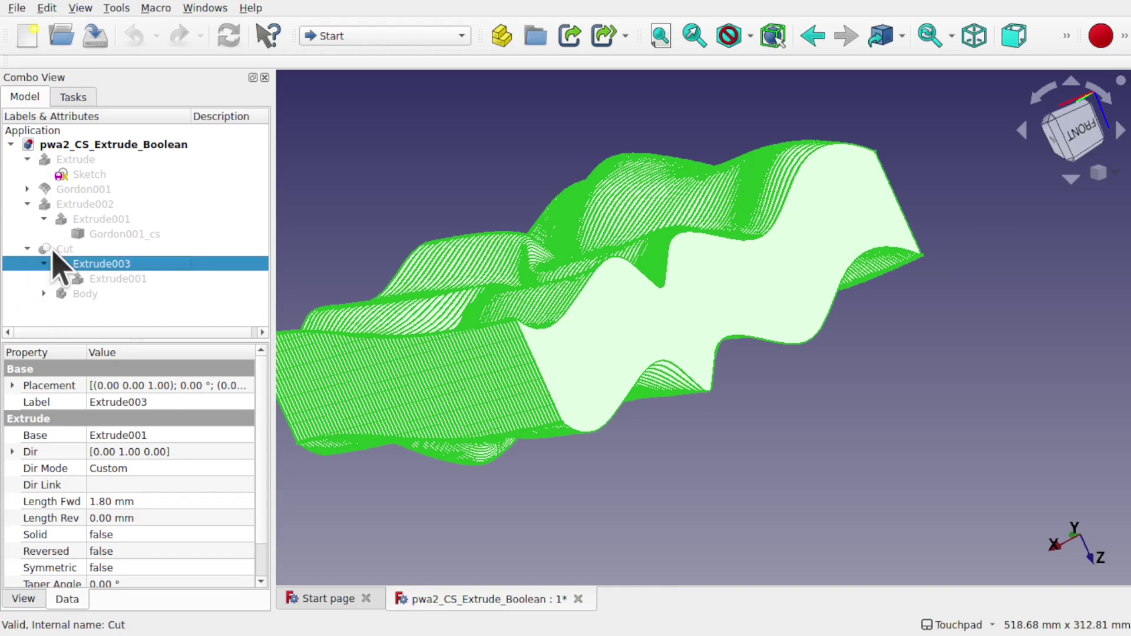
Step: Hide Extrude003, show Extrude001, and view the ribs from the bottom
left_click(126, 280)
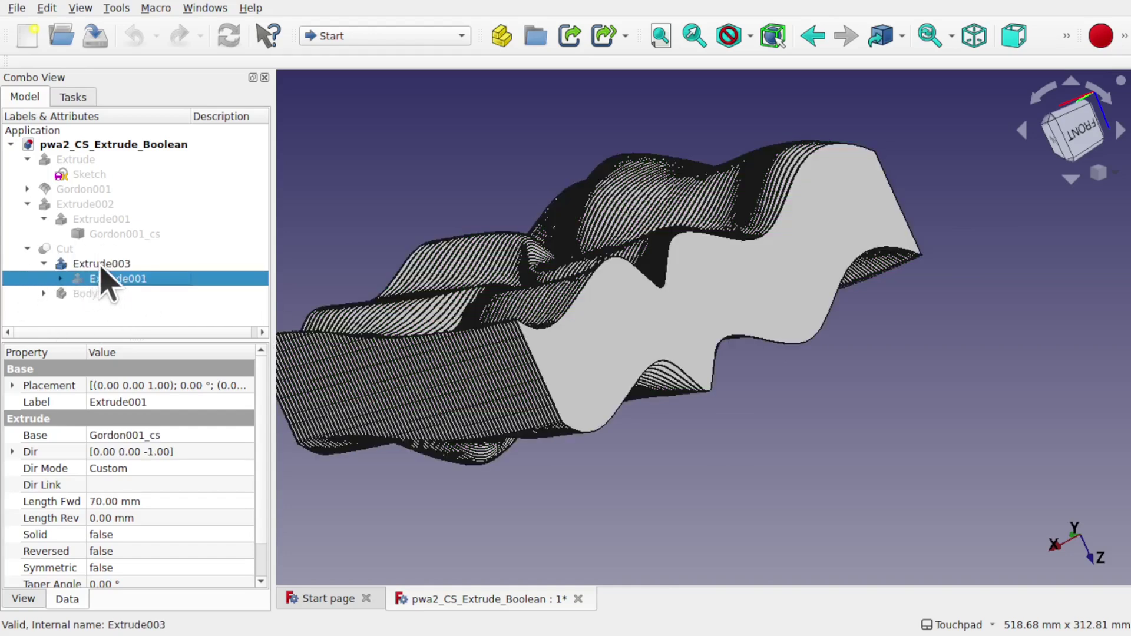
left_click(102, 265)
key("space")
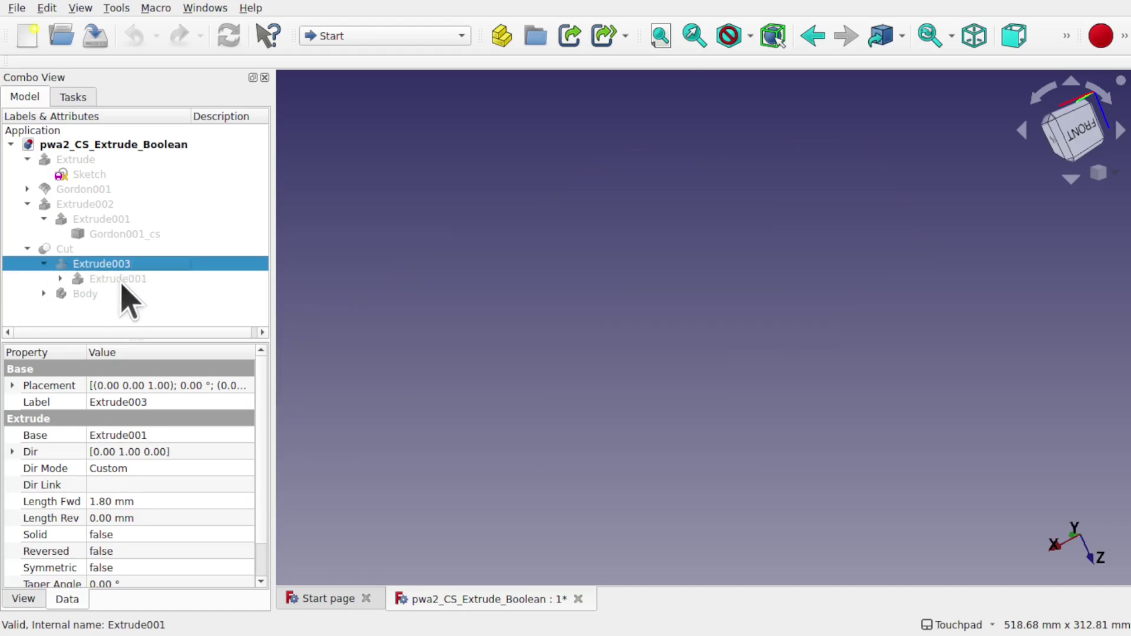
left_click(116, 282)
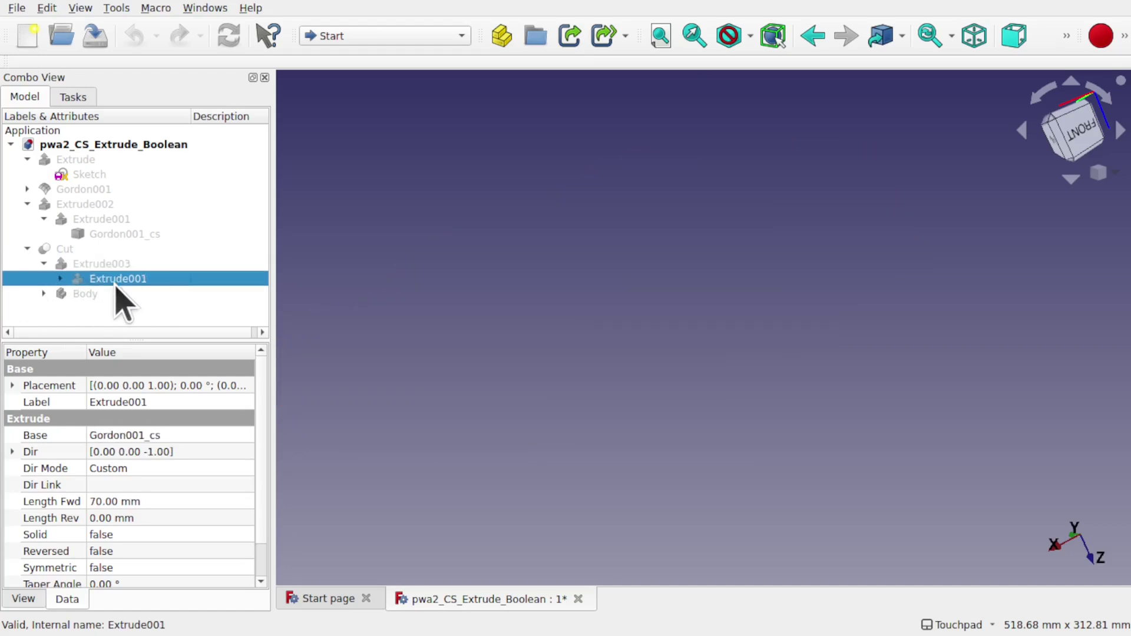
key("space")
middle_click_drag(642, 265, 613, 364)
left_click(1078, 127)
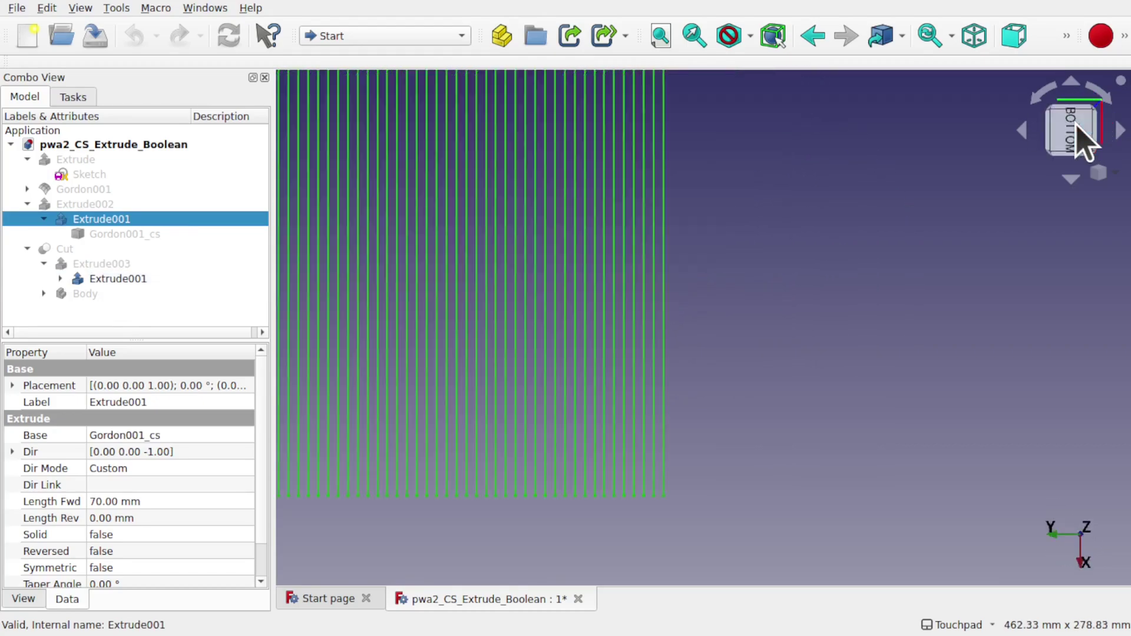
scroll(689, 285, "up", 5)
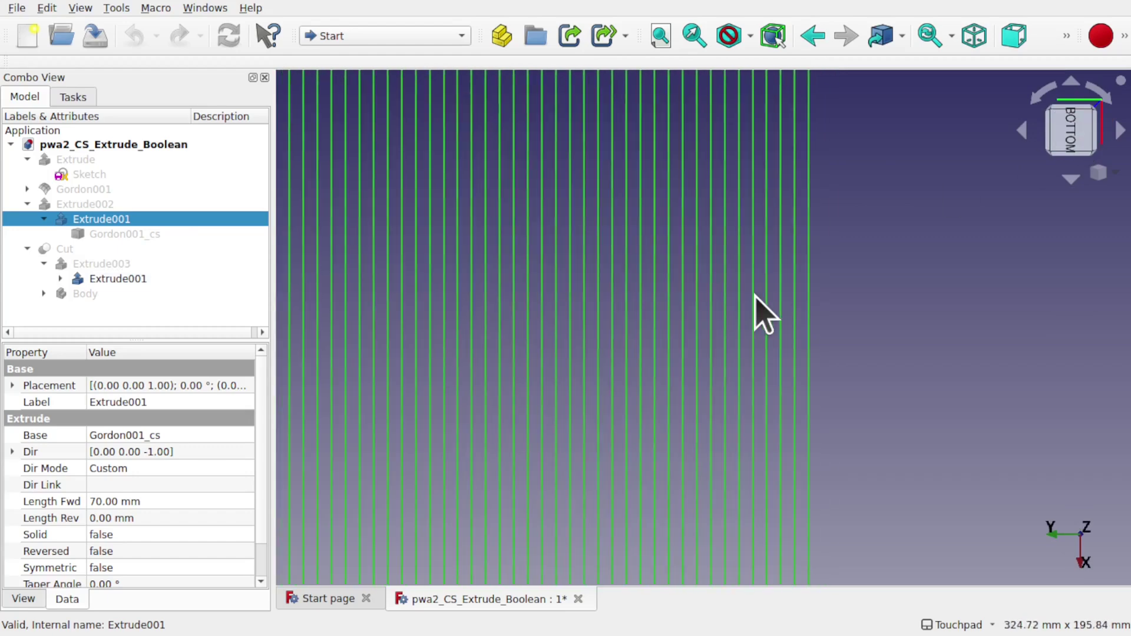
Step: Compare the Extrude003 and Extrude001 ribs, then select the Body block from a frontal view
left_click(94, 264)
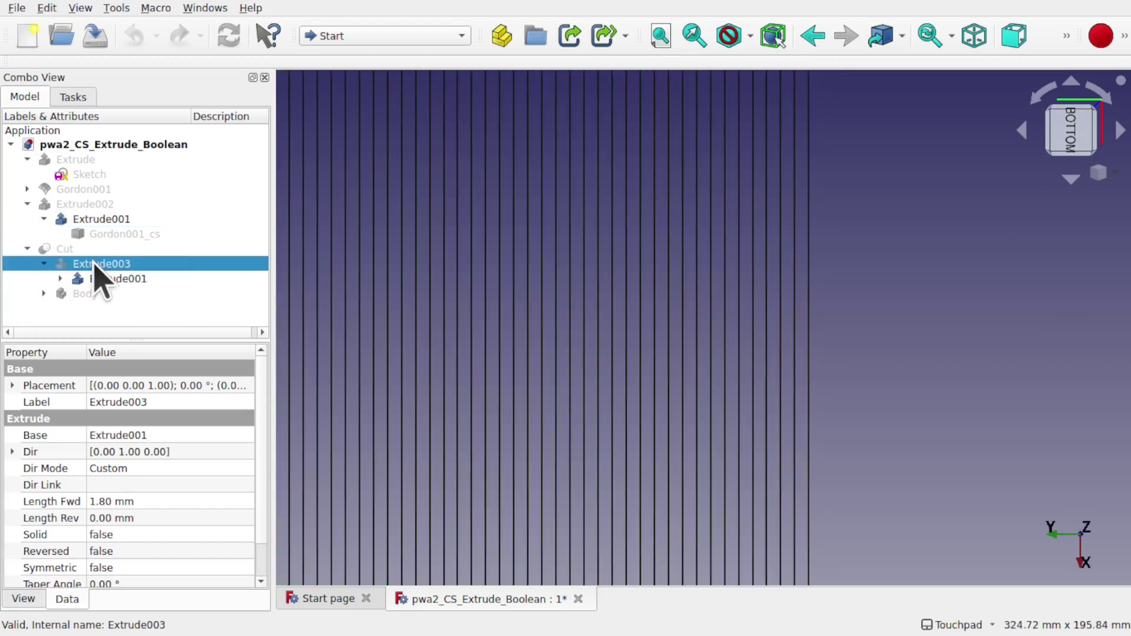
left_click(116, 279)
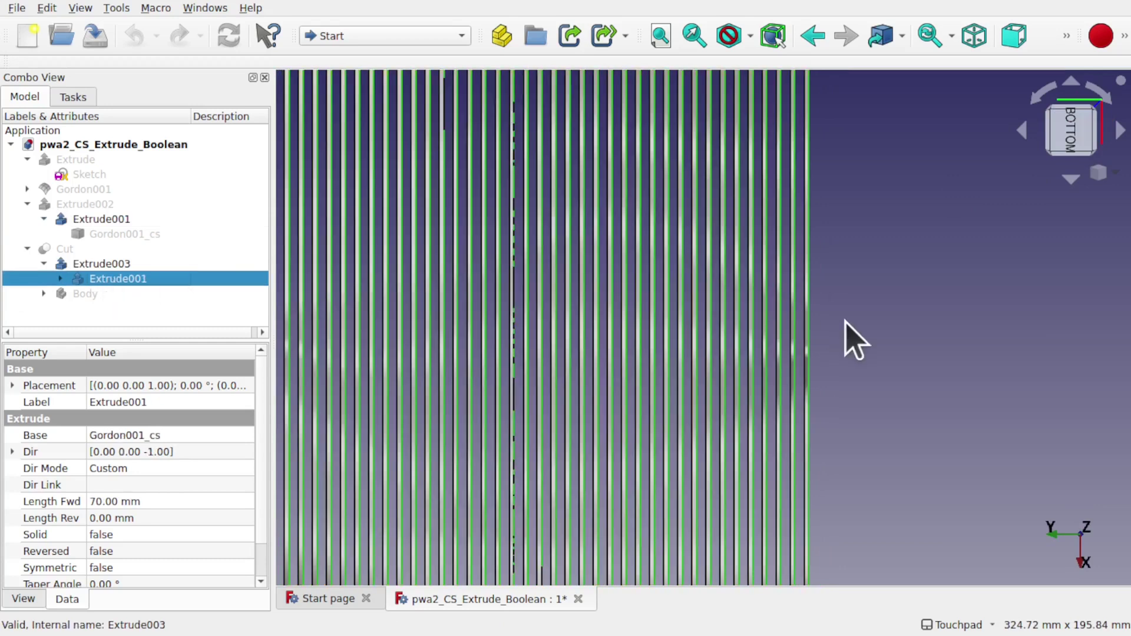
left_click(412, 308)
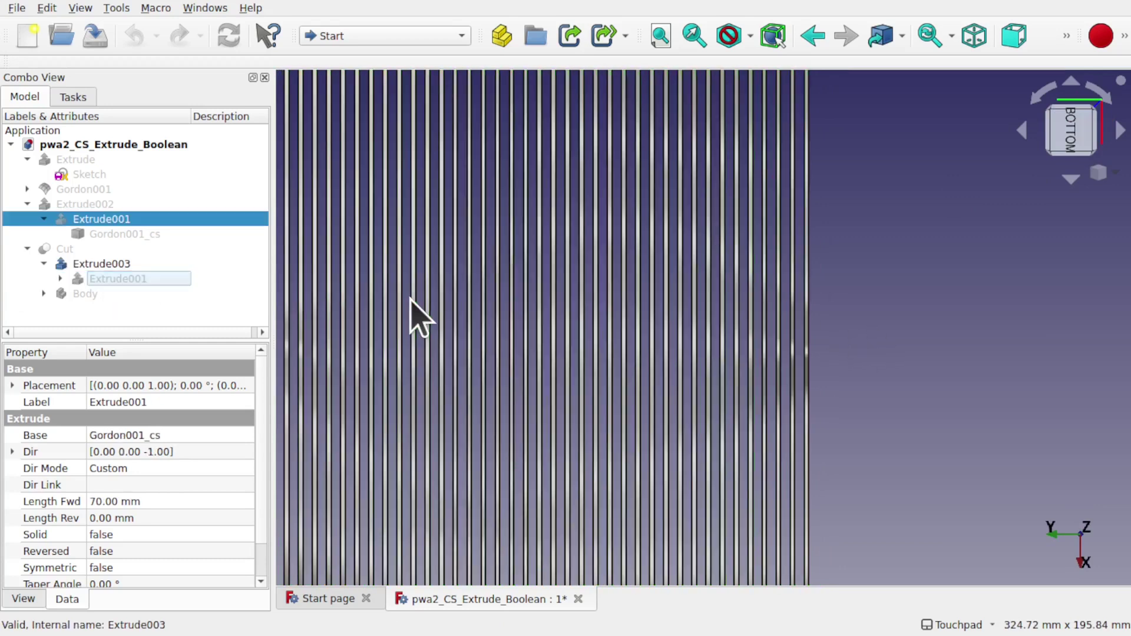
left_click(133, 279)
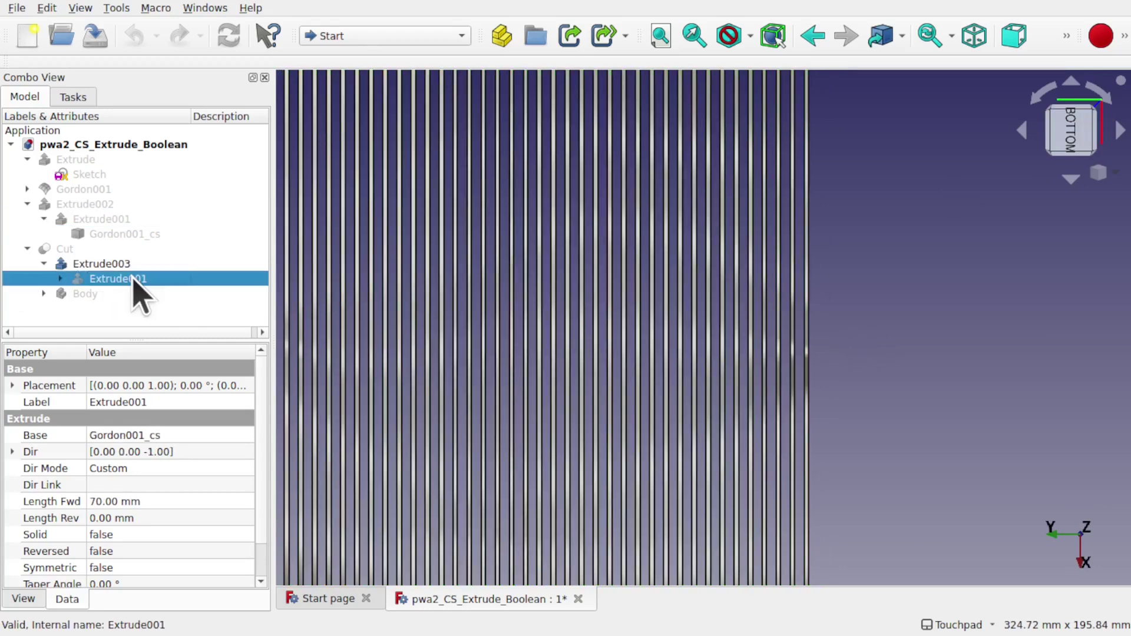
left_click(93, 294)
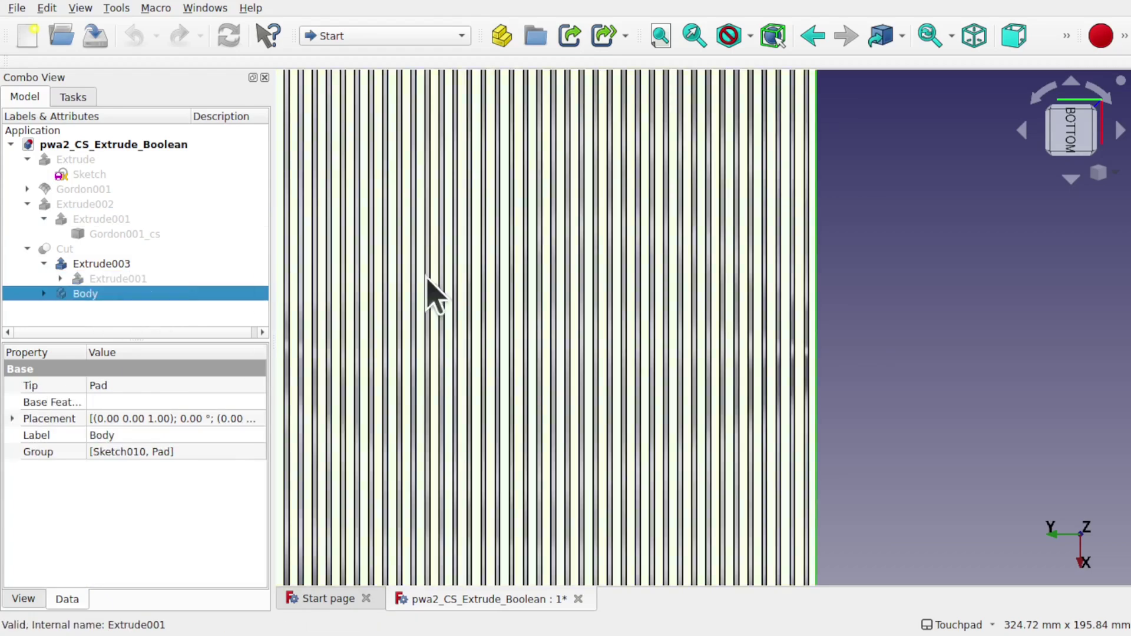
mouse_move(525, 315)
left_mouse_down("shift")
mouse_move(543, 318)
mouse_move(531, 321)
left_mouse_up("shift")
scroll(524, 313, "down", 4)
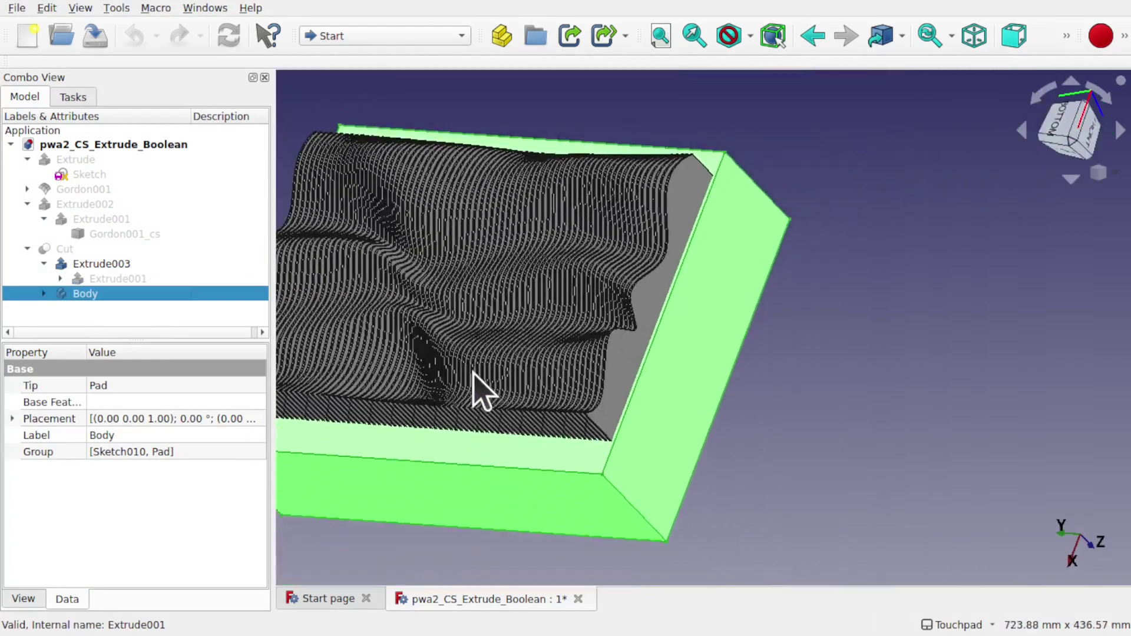
left_click_drag(592, 348, 834, 309, "alt")
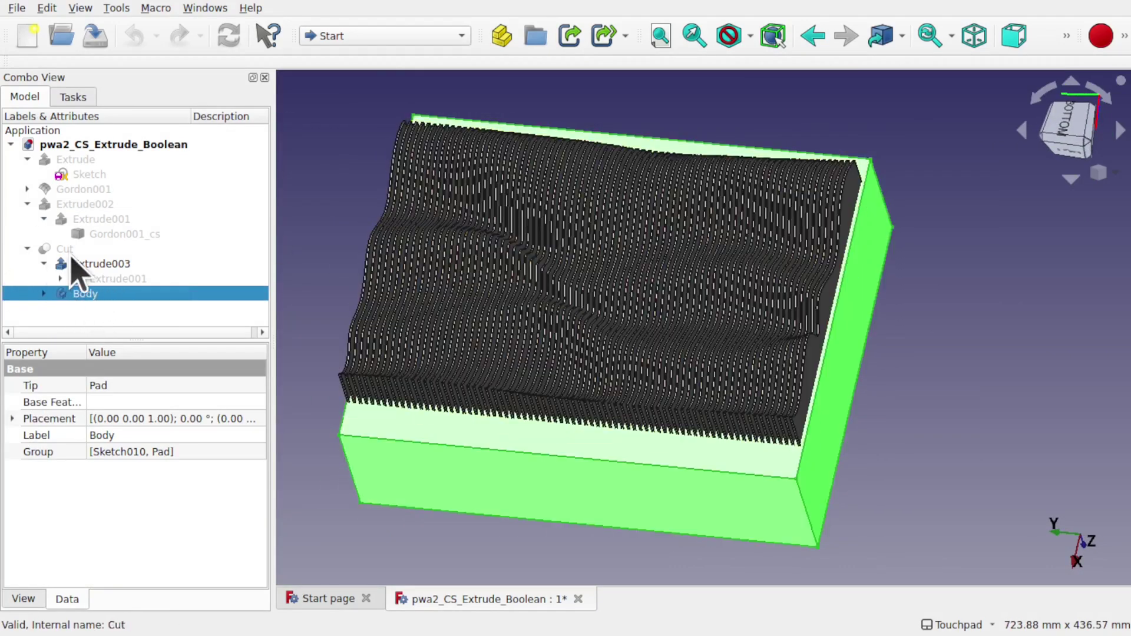
Step: Delete the Cut boolean from the model tree
left_click(65, 248)
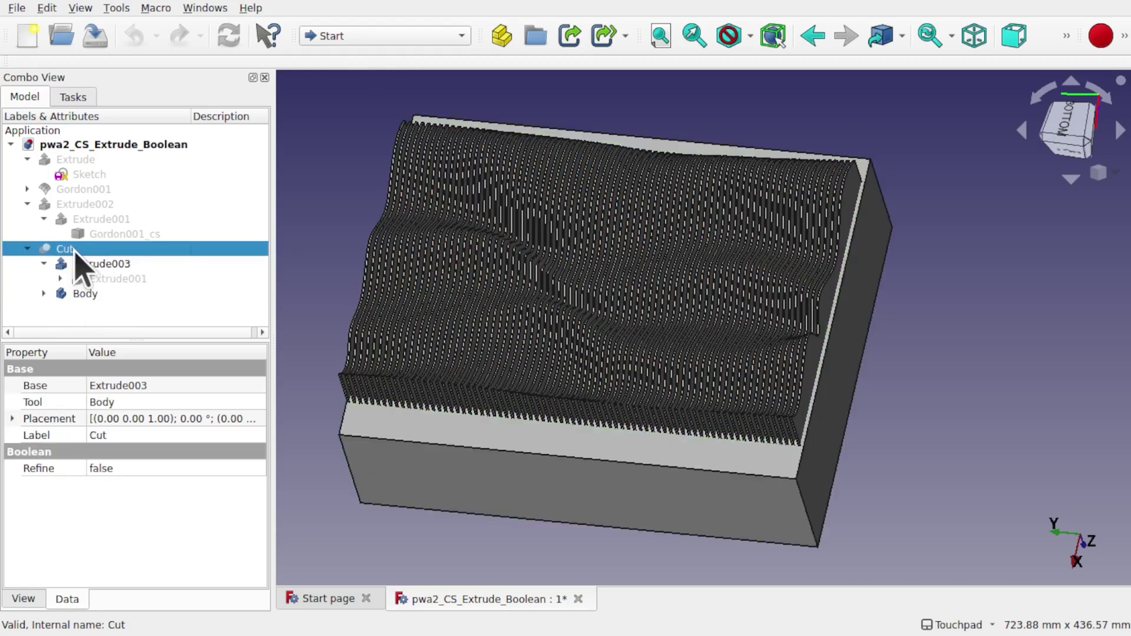
left_click(28, 249)
left_click(28, 248)
key("Delete")
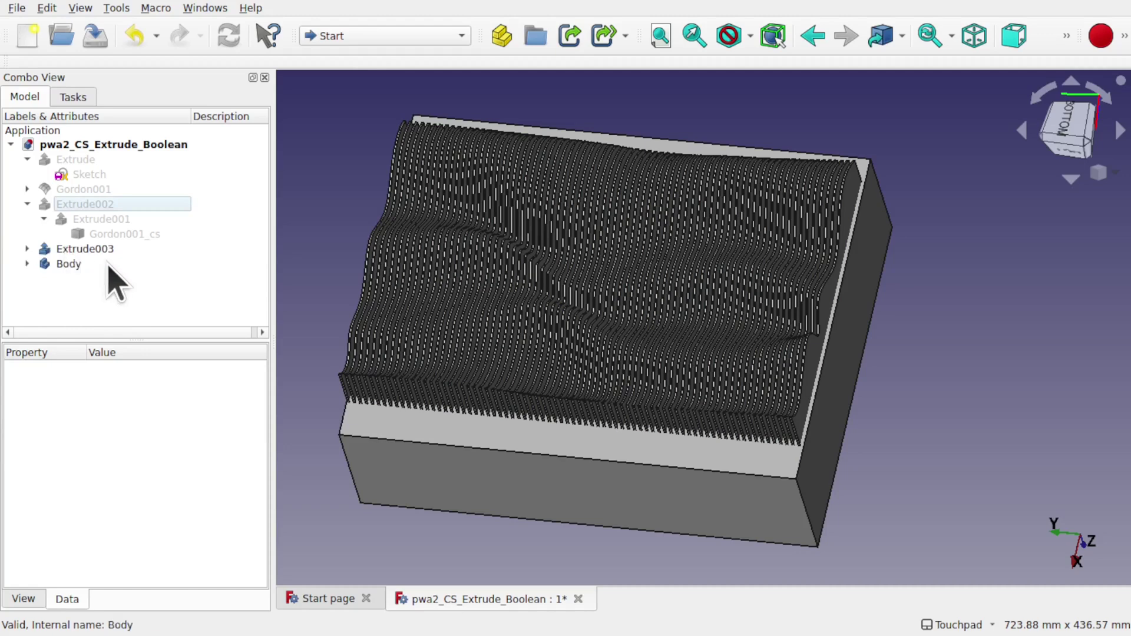
Step: Inspect the Body's 400 mm Pad and its Sketch010 rectangle in the Sketcher, then close it
left_click(95, 249)
left_click(81, 264)
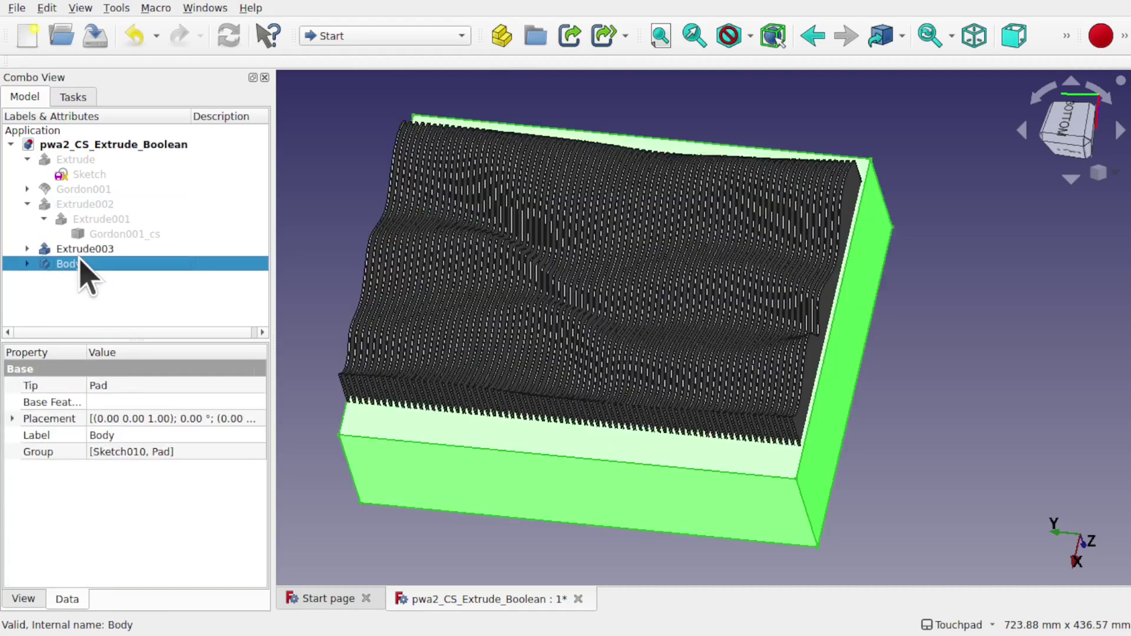
left_click(27, 263)
left_click(76, 294)
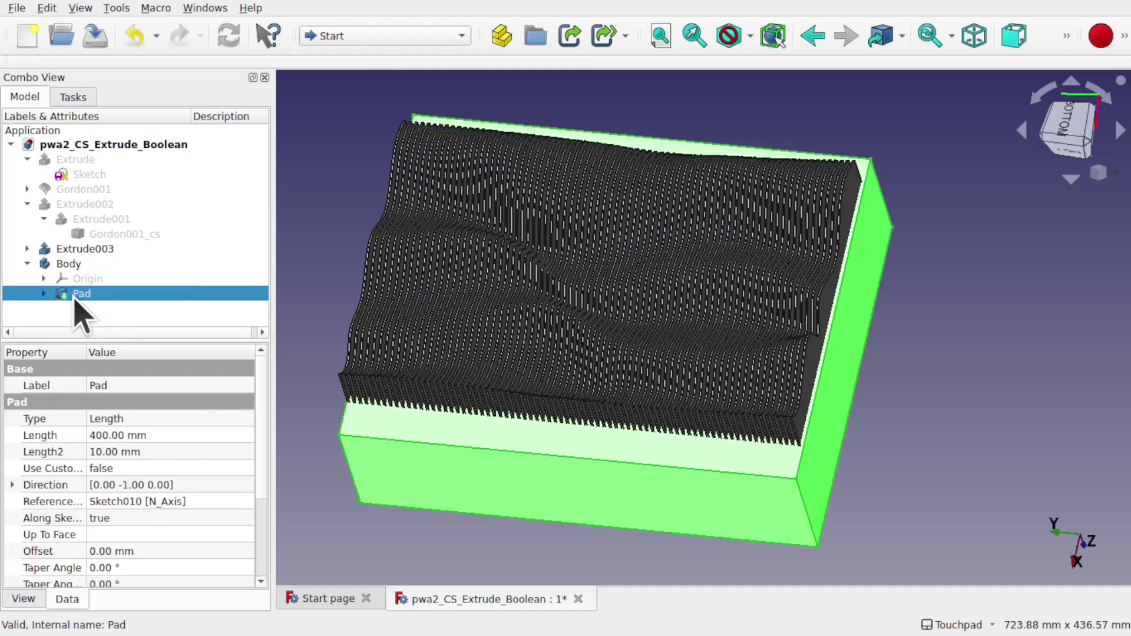
left_click(44, 294)
left_click(117, 308)
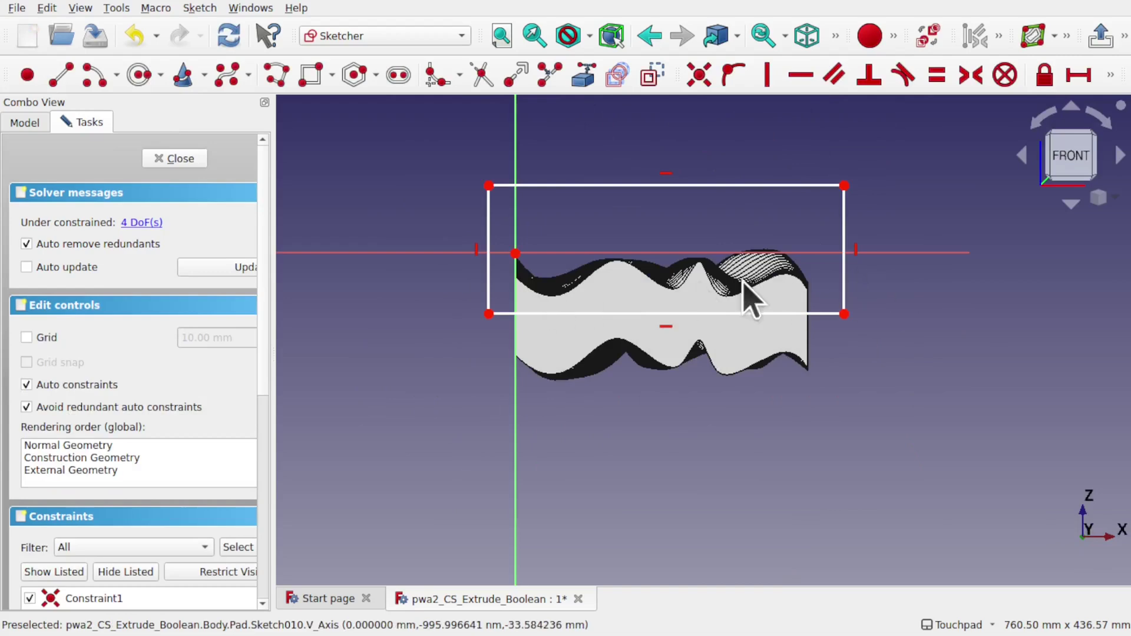
middle_click_drag(695, 285, 704, 309)
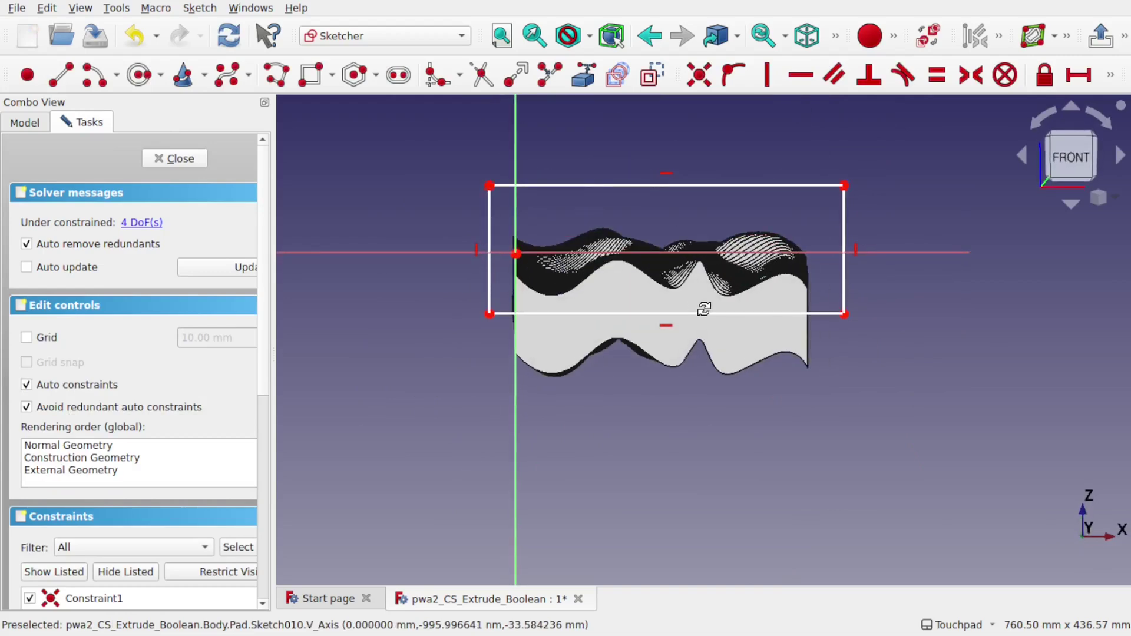
left_click(181, 164)
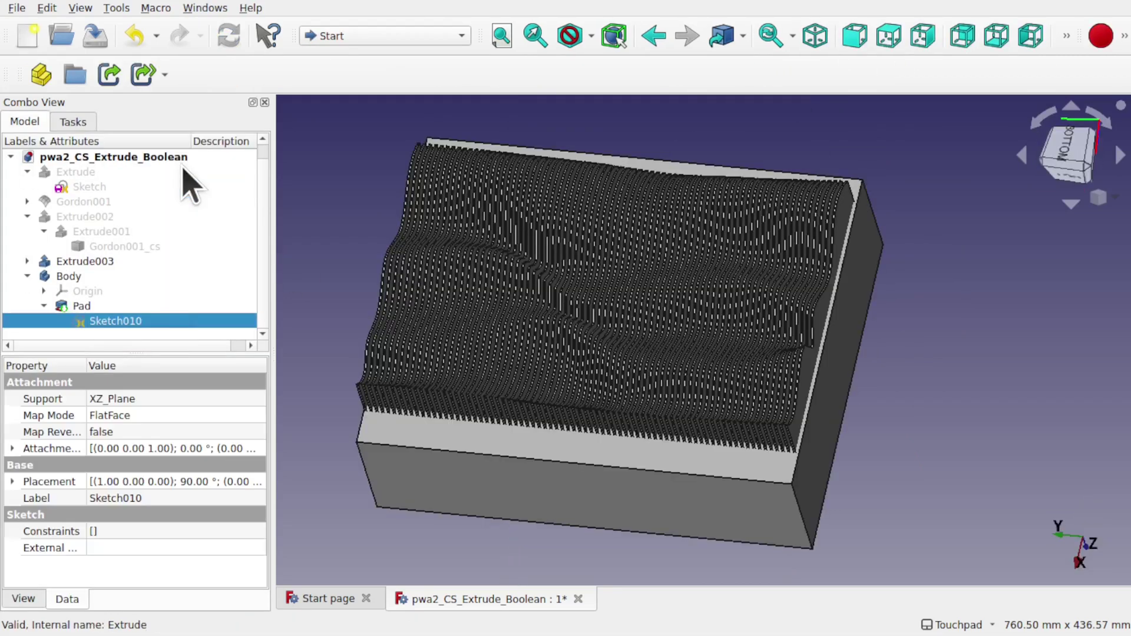
left_click(73, 277)
Step: Hide the Body box so only the wavy ribbed extrusion remains visible
key("space")
left_click_drag(612, 297, 710, 312, "alt")
scroll(710, 312, "up", 2)
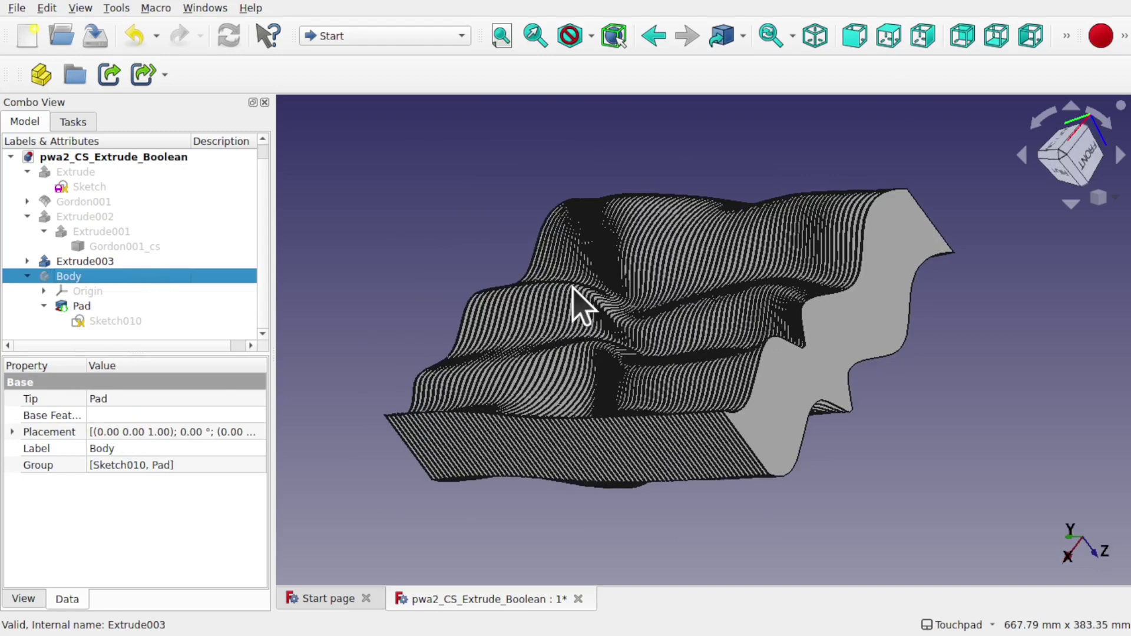
Step: Expand Extrude003 and Extrude001 in the tree down to Gordon001_cs
left_click(59, 262)
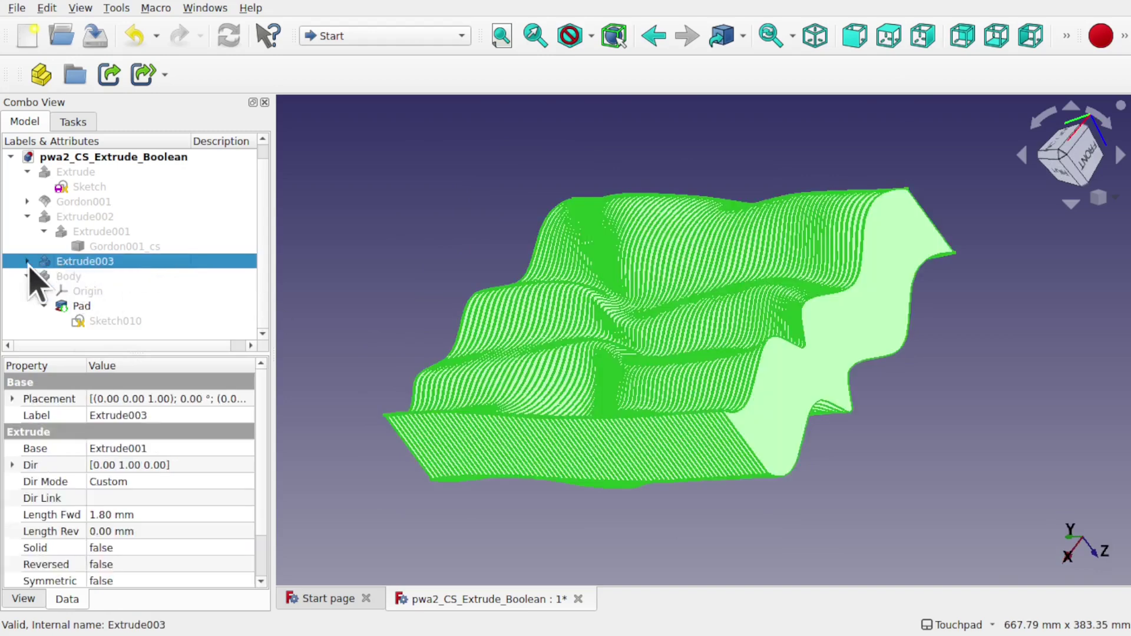
left_click(27, 261)
left_click(81, 278)
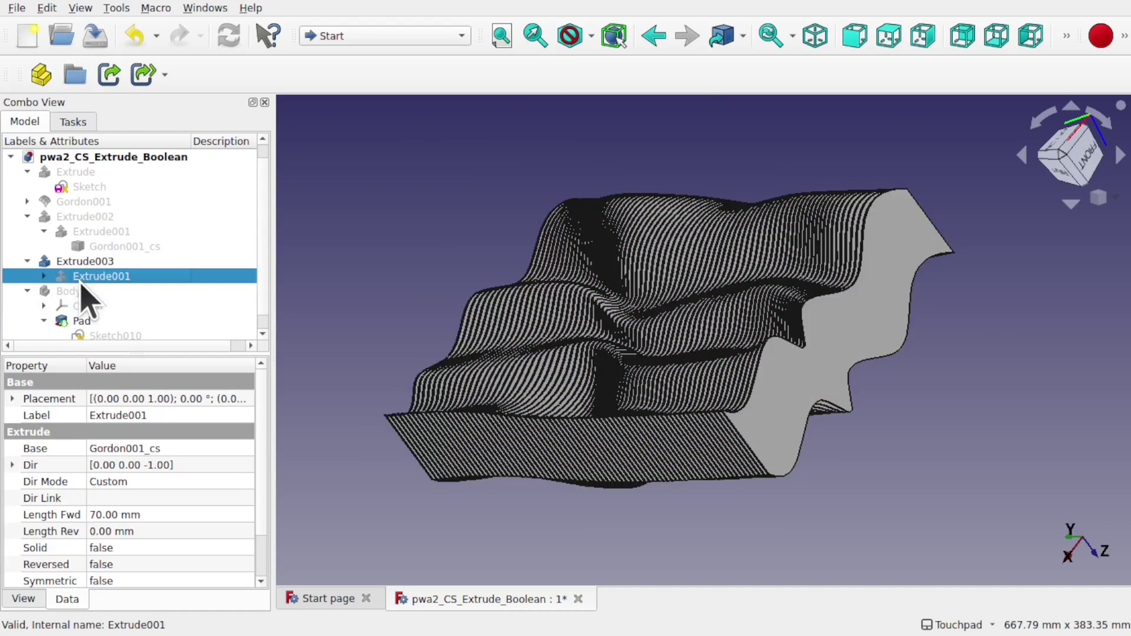
left_click(81, 263)
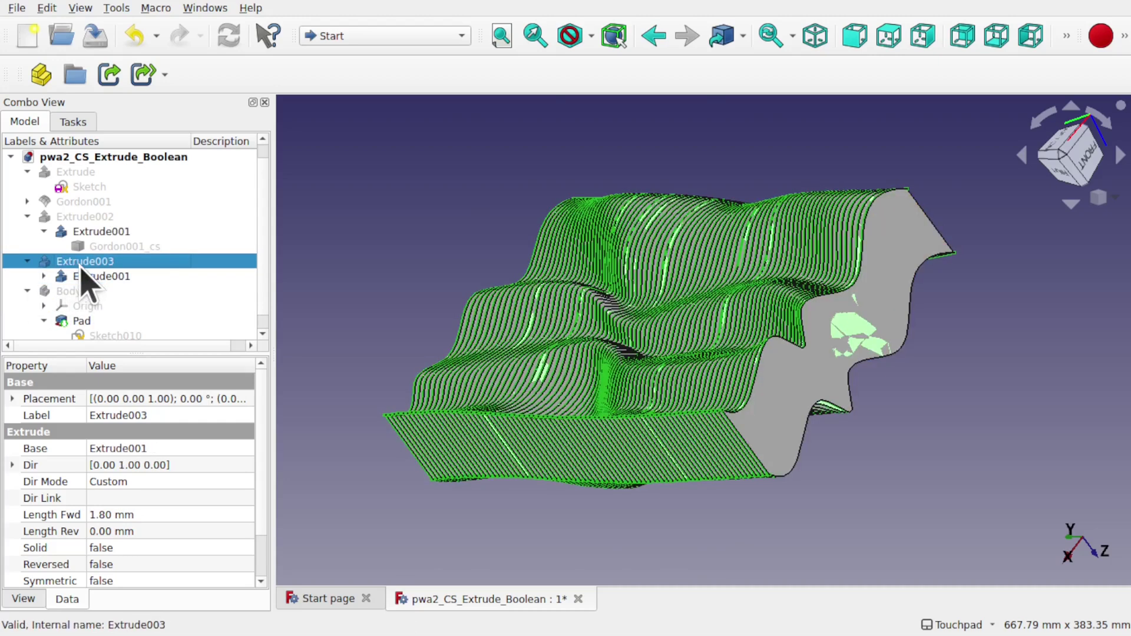
left_click(44, 277)
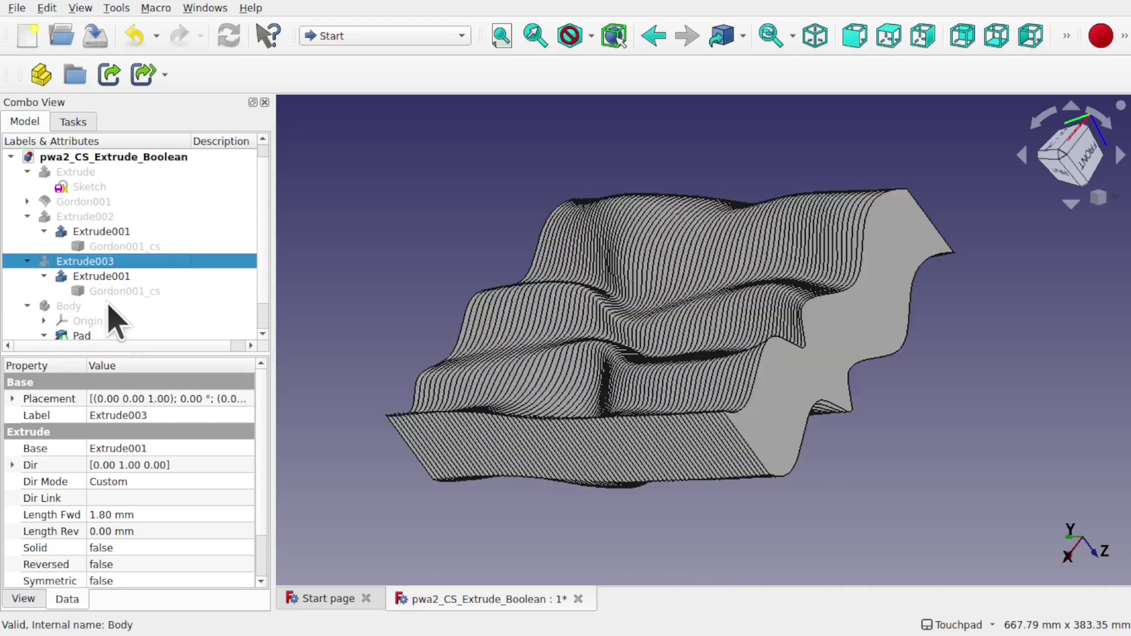
left_click(125, 292)
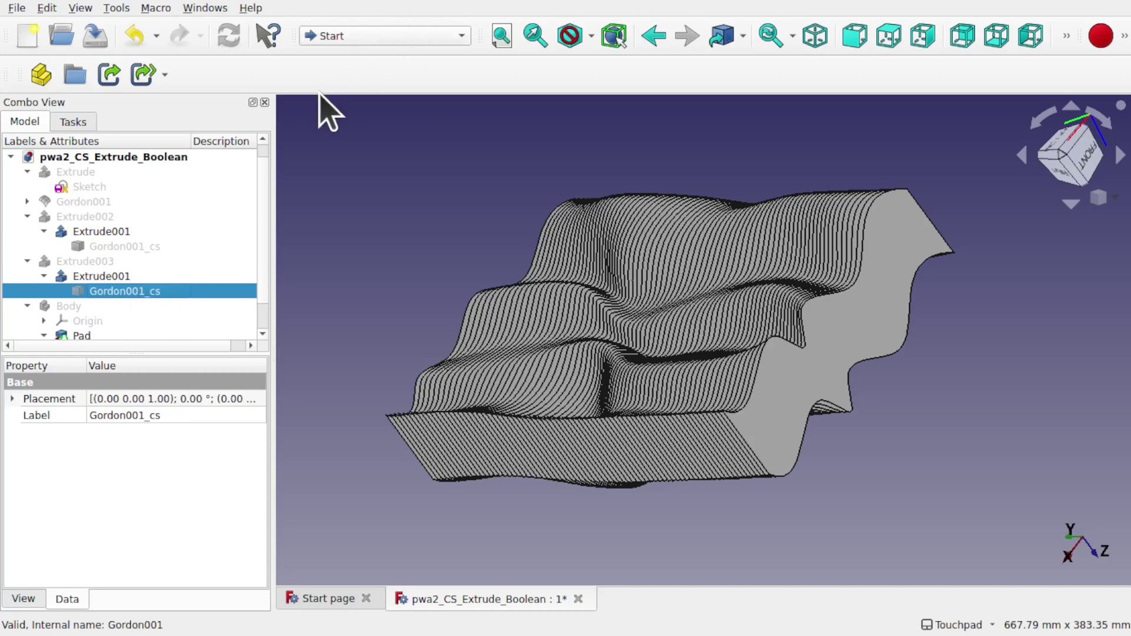
Step: Hide Extrude001, leaving only the wavy cross-section curves, and orbit around them
left_click(116, 278)
key("space")
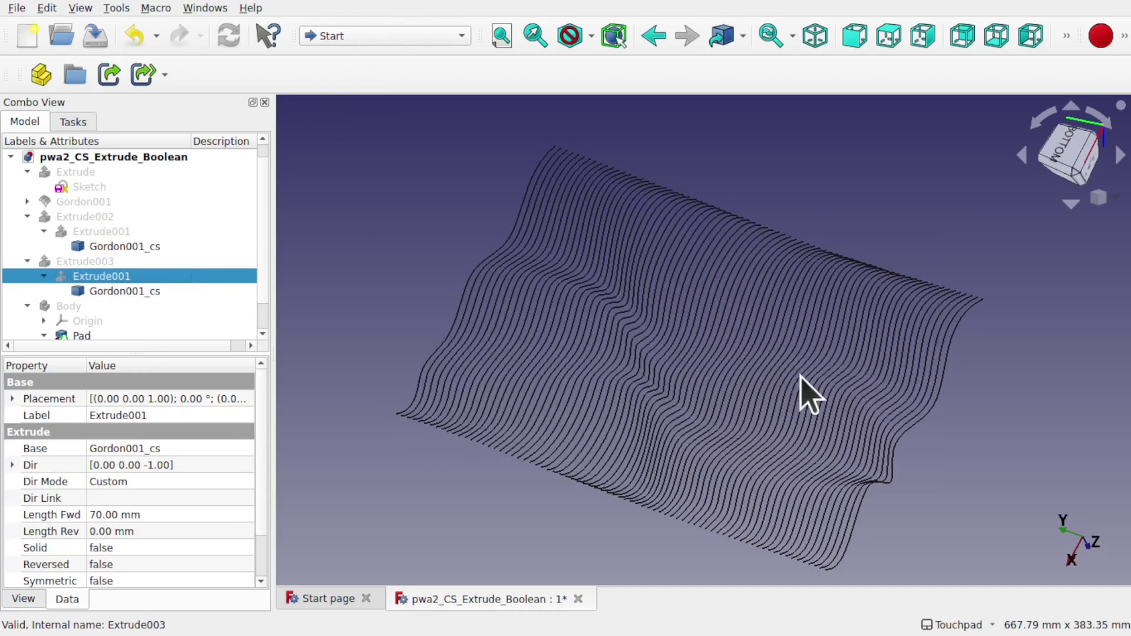
left_click_drag(743, 348, 710, 306, "alt")
left_click_drag(769, 353, 638, 383, "alt")
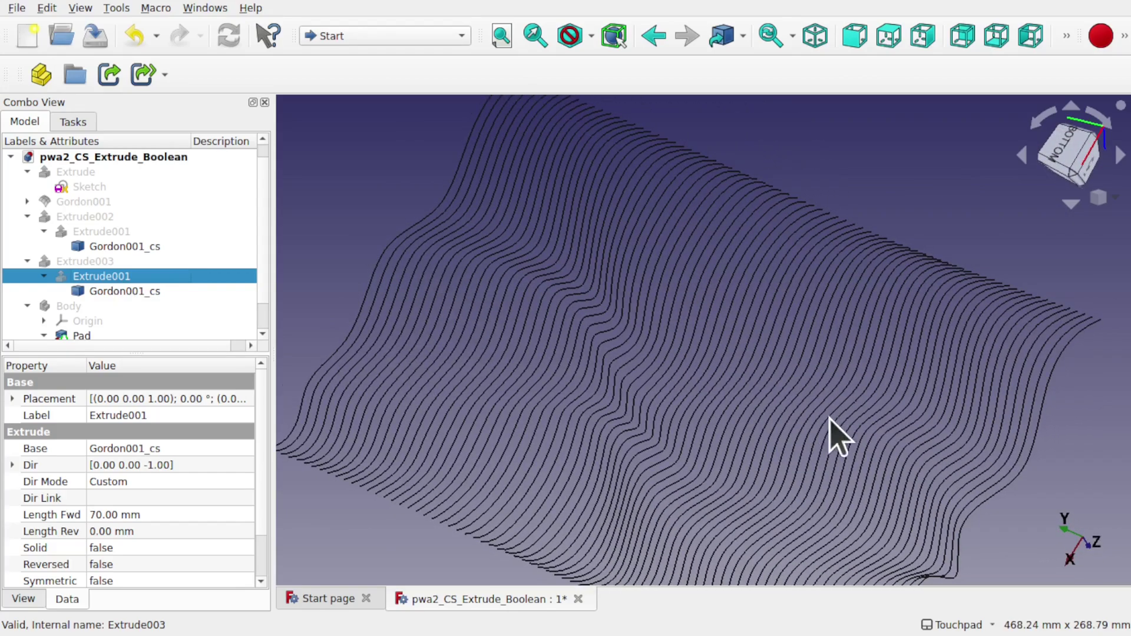
mouse_move(616, 360)
left_mouse_down("alt")
mouse_move(649, 298)
mouse_move(612, 328)
mouse_move(613, 342)
left_mouse_up("alt")
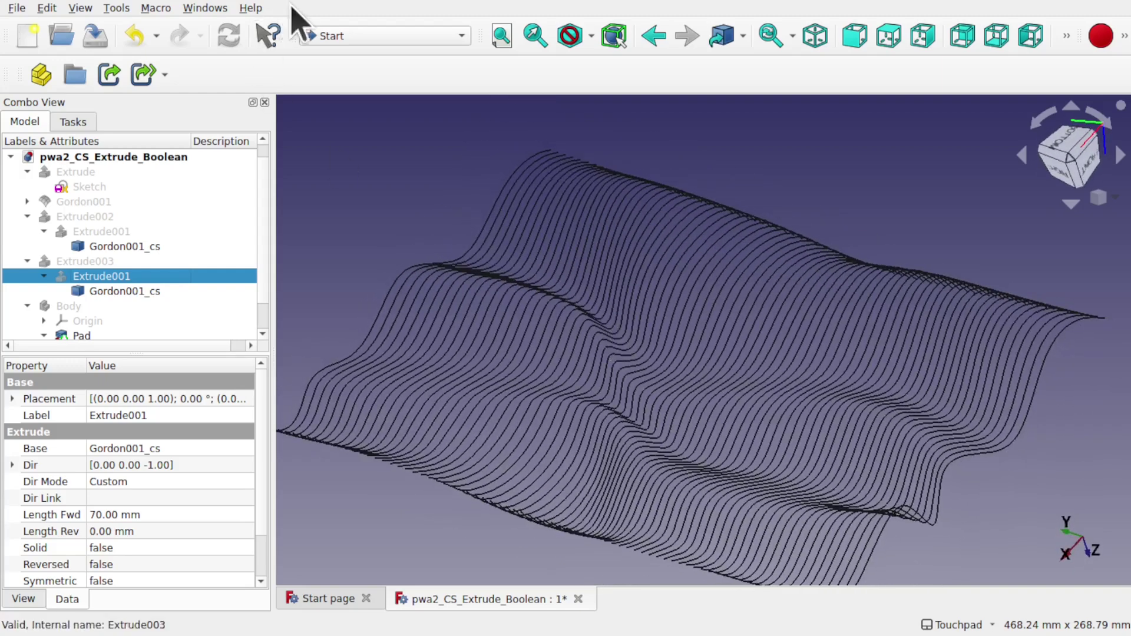
left_click(389, 36)
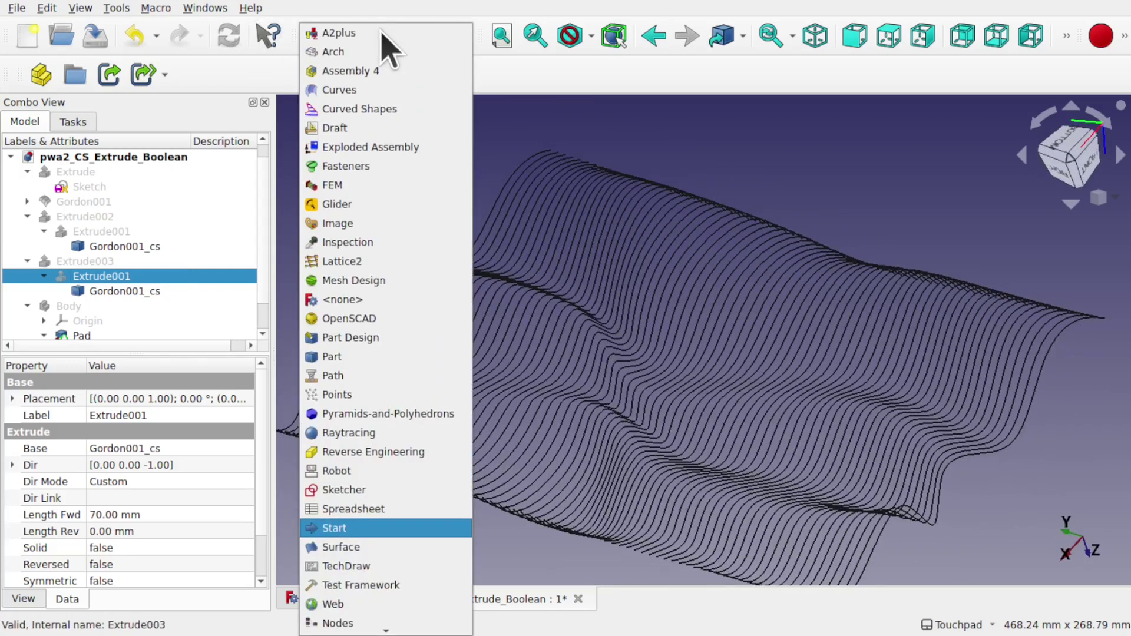
Step: Switch to the Part workbench, view the curves from several angles, and select Gordon001_cs
left_click(376, 358)
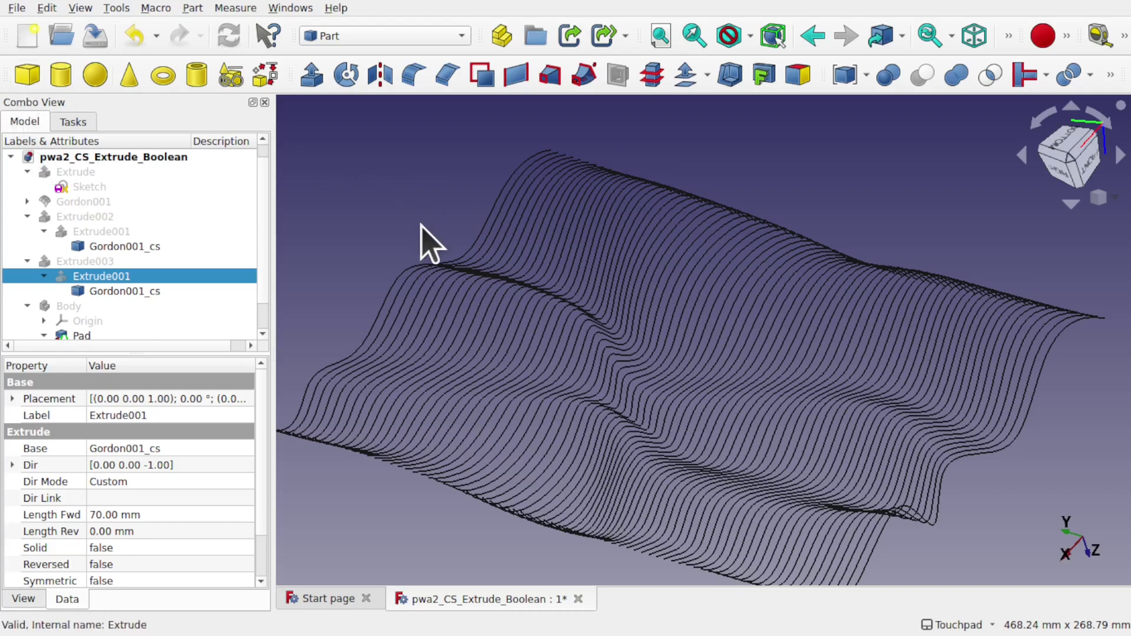
left_click_drag(474, 222, 589, 394, "alt")
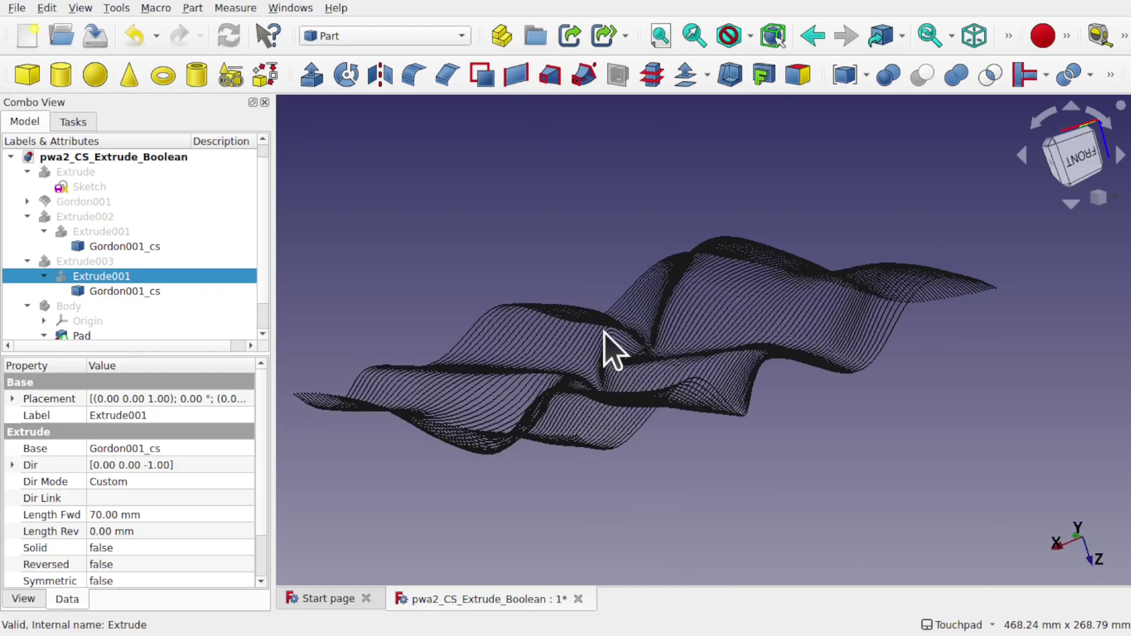
scroll(602, 335, "down", 2)
left_click_drag(626, 349, 557, 439, "alt")
left_click_drag(700, 381, 624, 330, "shift")
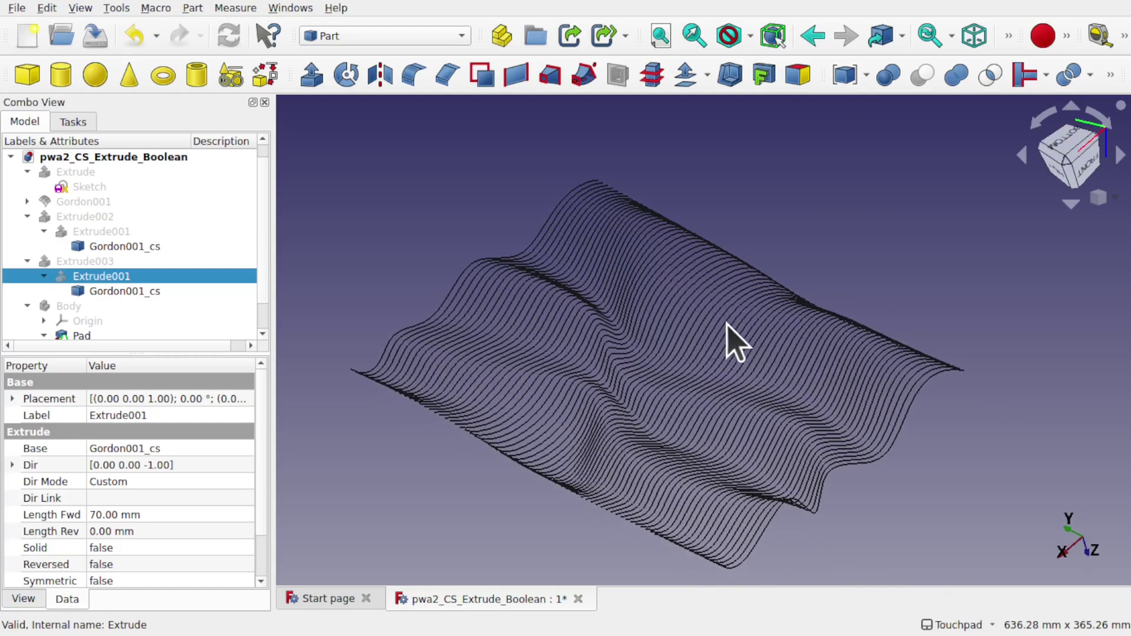
left_click_drag(709, 328, 549, 326, "alt")
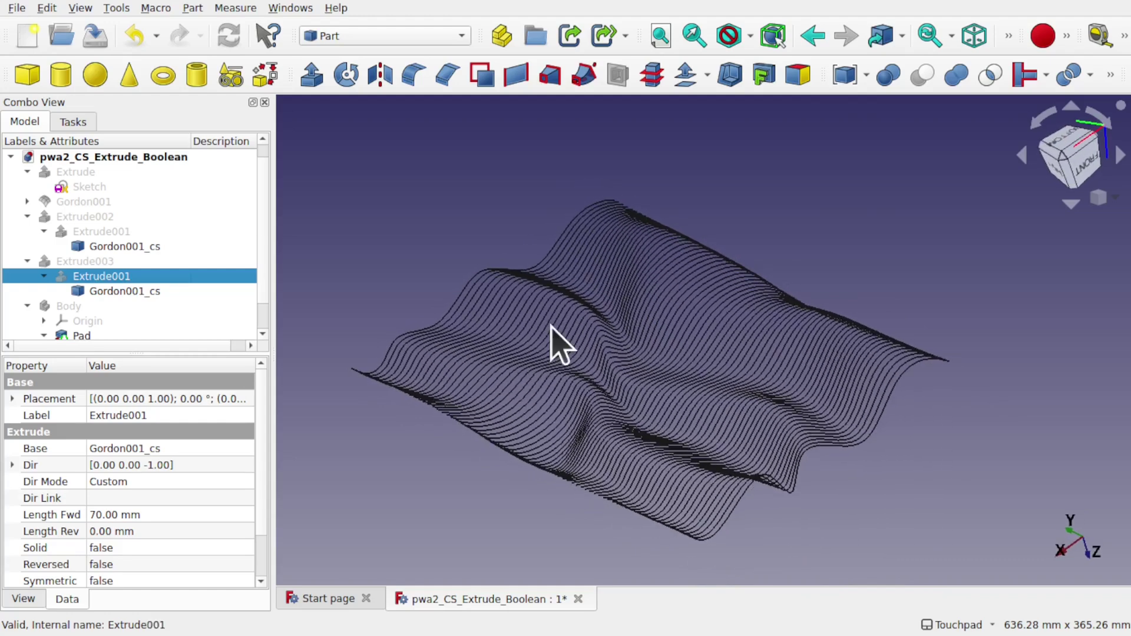
left_click(114, 292)
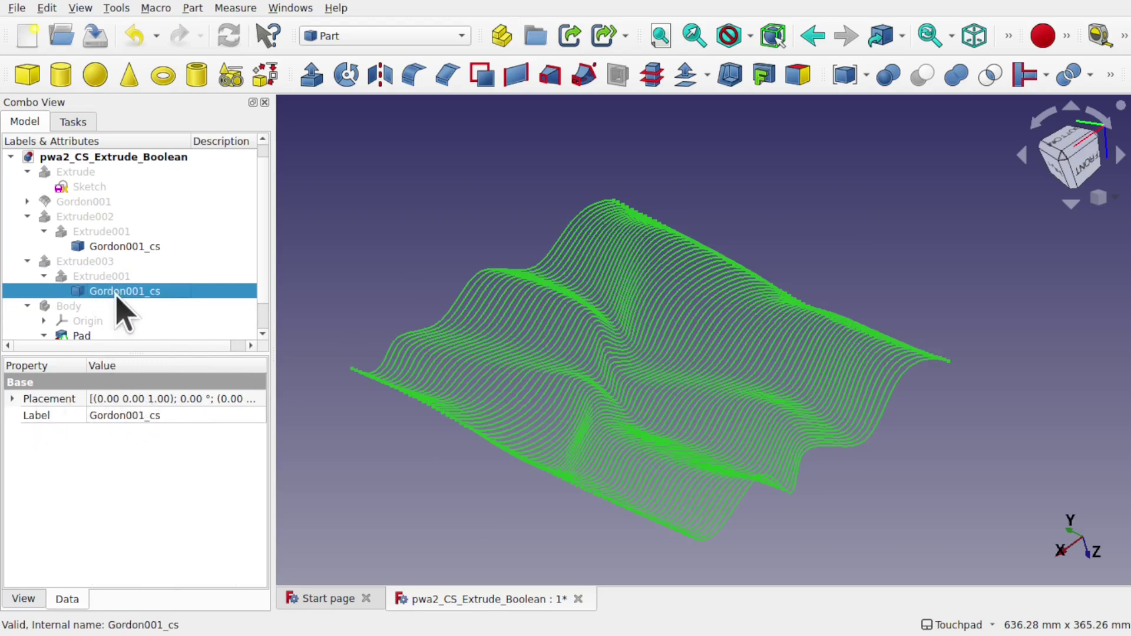
Step: Hide the Gordon001_cs curves, collapse Extrude002, and show the green Gordon001 surface
left_click(139, 294)
key("space")
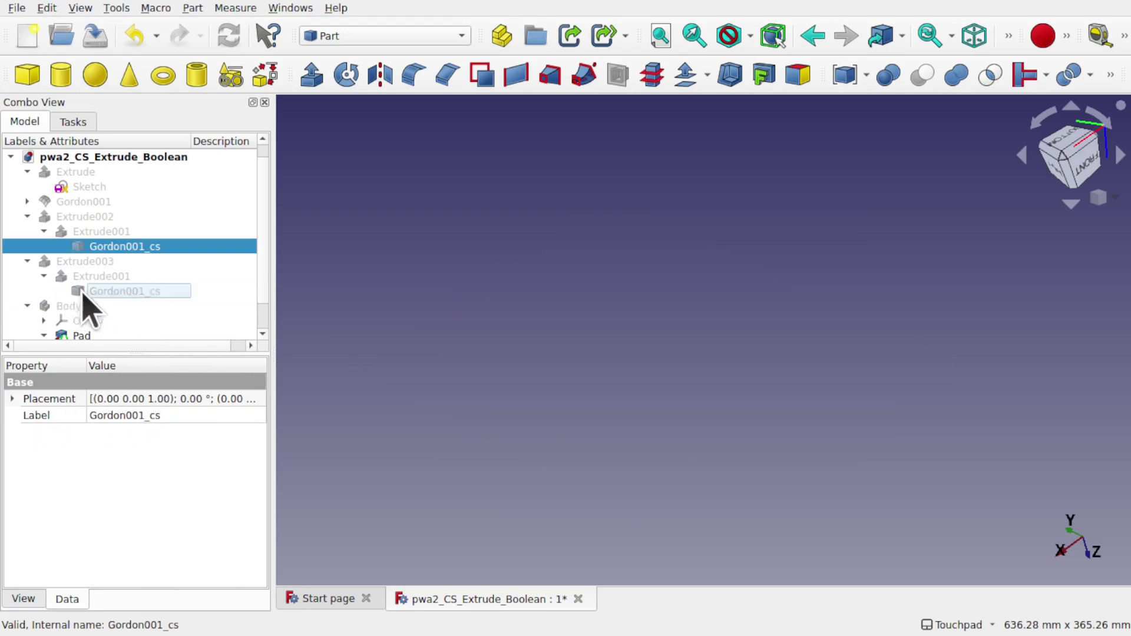
left_click(112, 291)
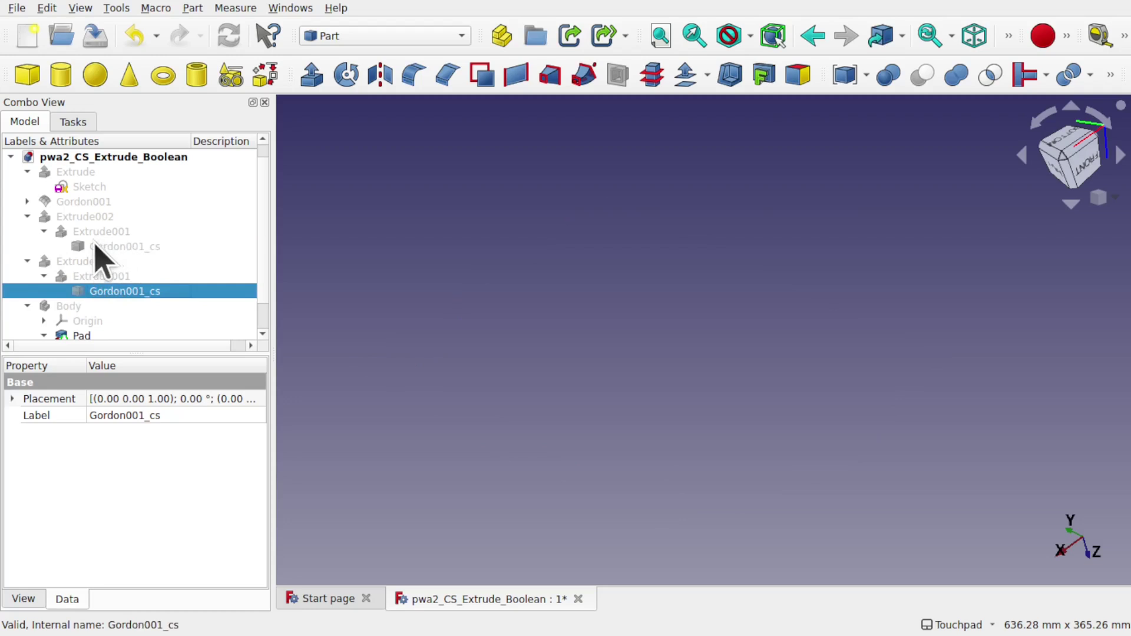
left_click(43, 231)
left_click(26, 217)
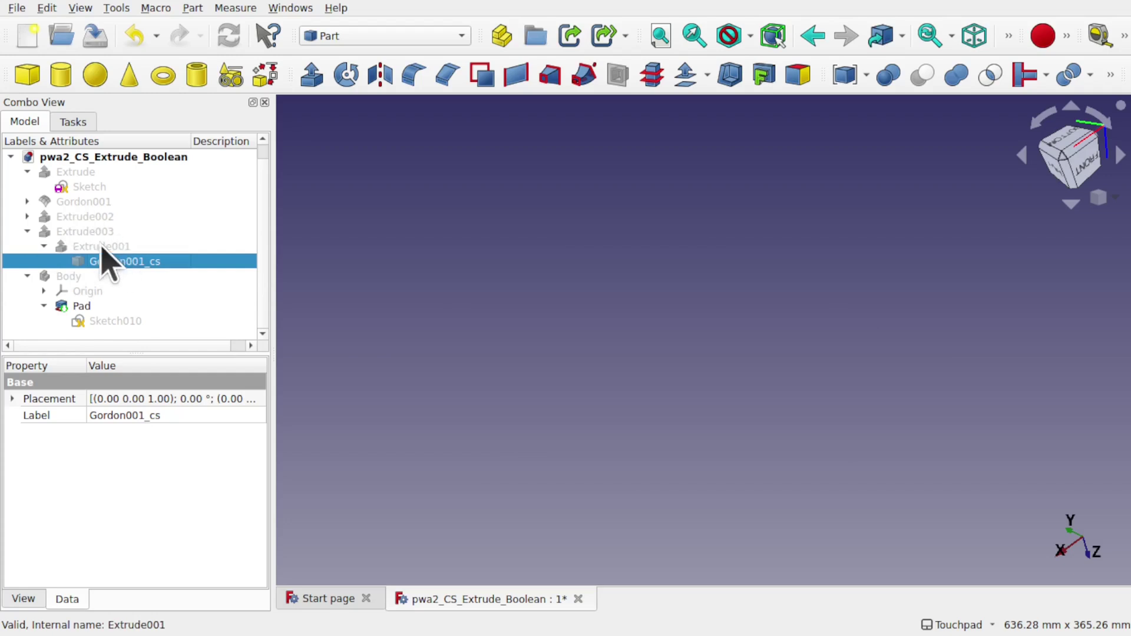
left_click(93, 202)
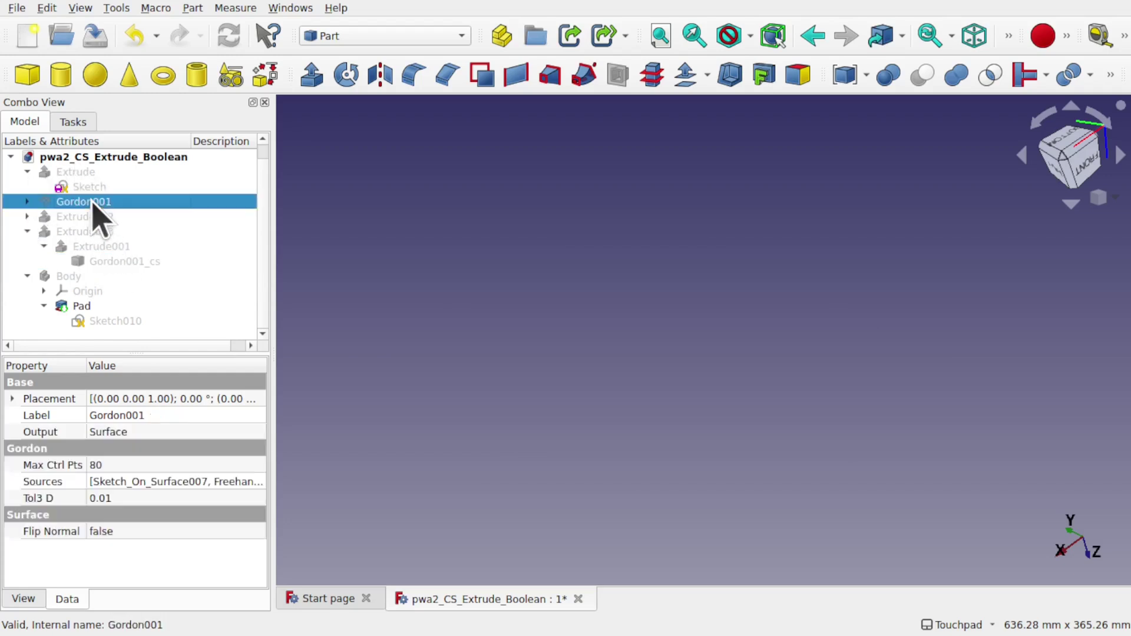
key("space")
middle_click_drag(286, 219, 494, 339)
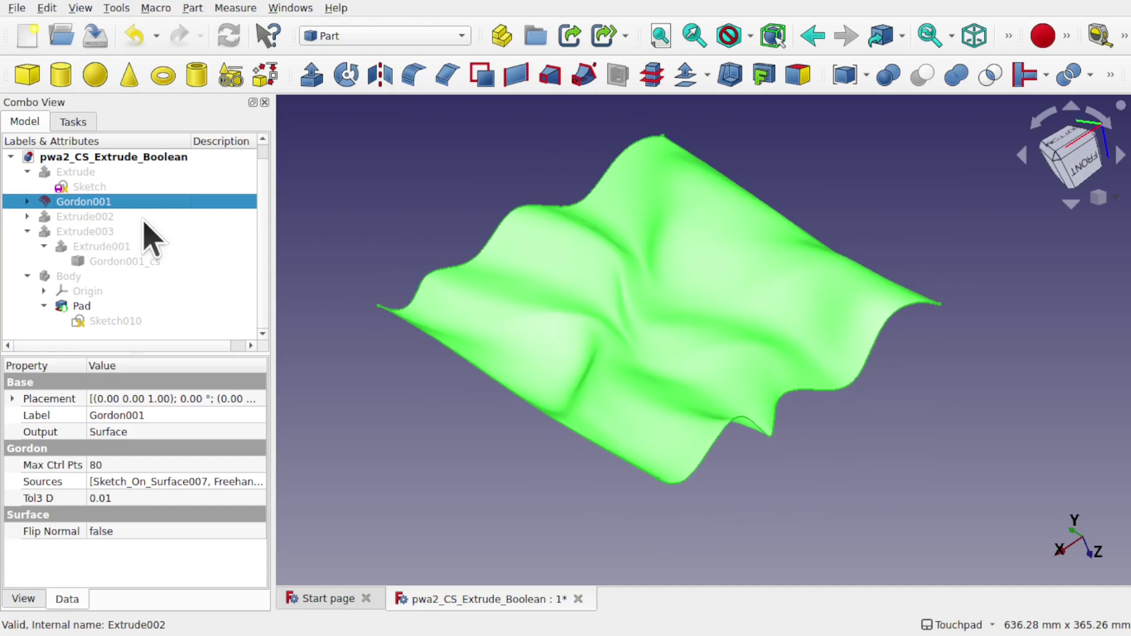
Step: Hide Gordon001 and display its Freehand_BSpline curve network, viewing it edge-on and from below
left_click(27, 202)
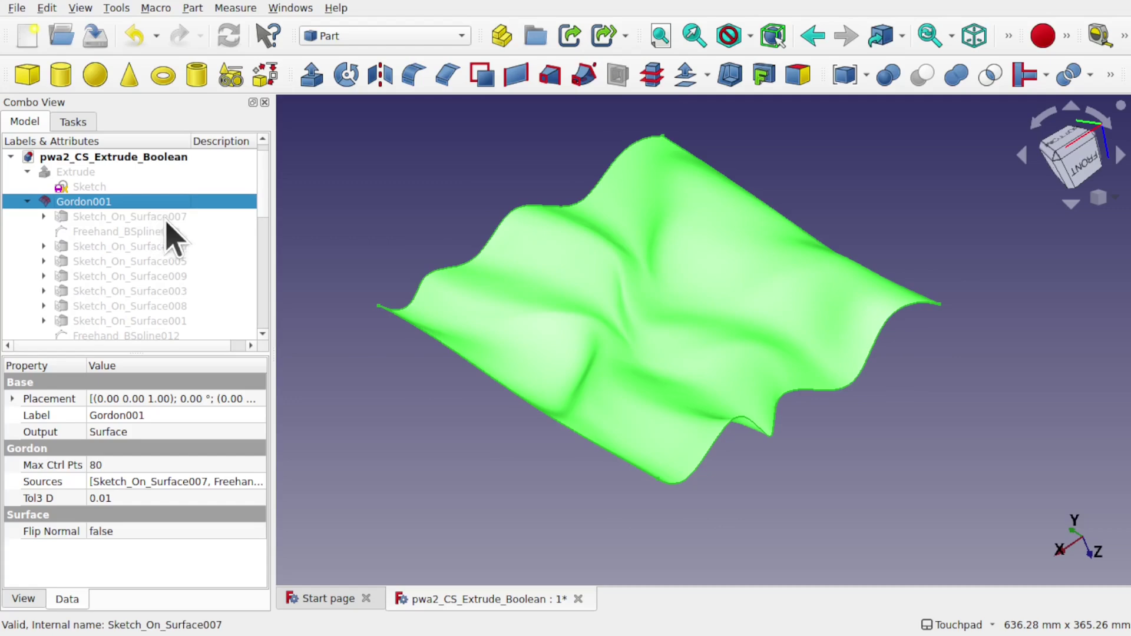
mouse_move(260, 212)
left_mouse_down()
mouse_move(265, 289)
mouse_move(265, 202)
left_mouse_up()
key("space")
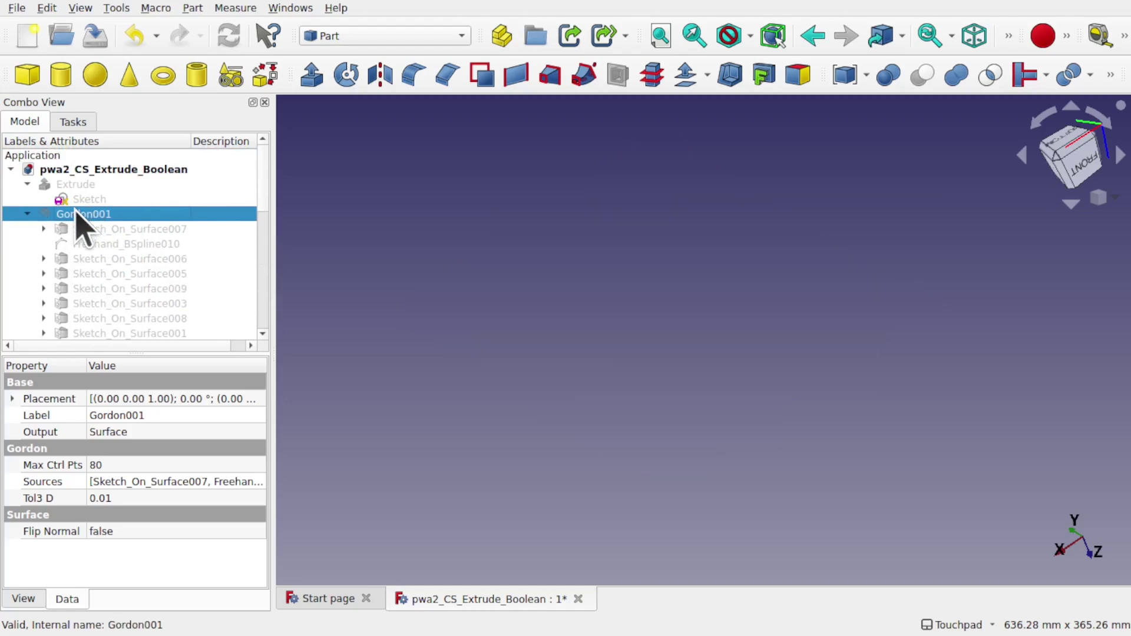
left_click(118, 230)
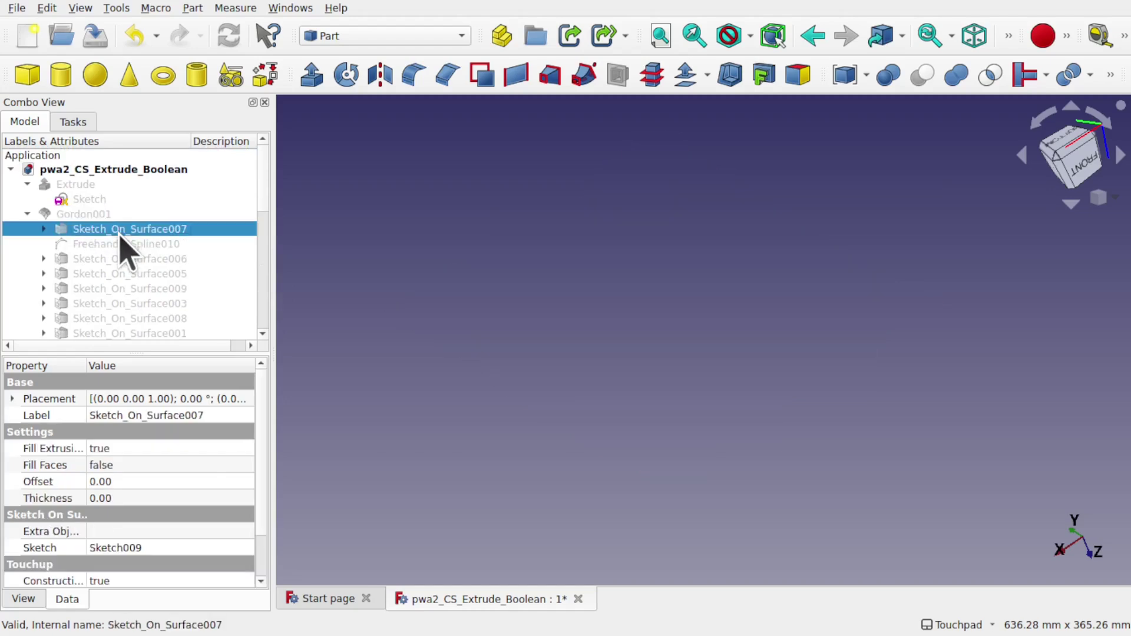
left_click_drag(268, 198, 271, 288)
left_click(170, 279, "shift")
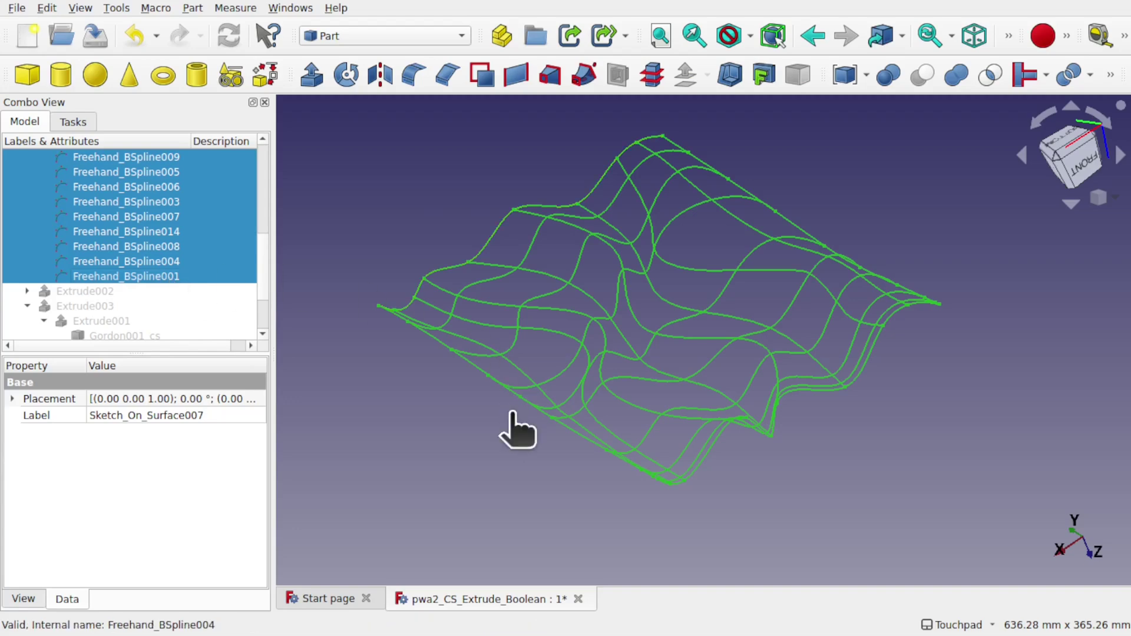
left_click(517, 429)
middle_click_drag(617, 379, 558, 320)
mouse_move(627, 341)
middle_mouse_down()
mouse_move(625, 429)
mouse_move(662, 371)
mouse_move(624, 353)
middle_mouse_up()
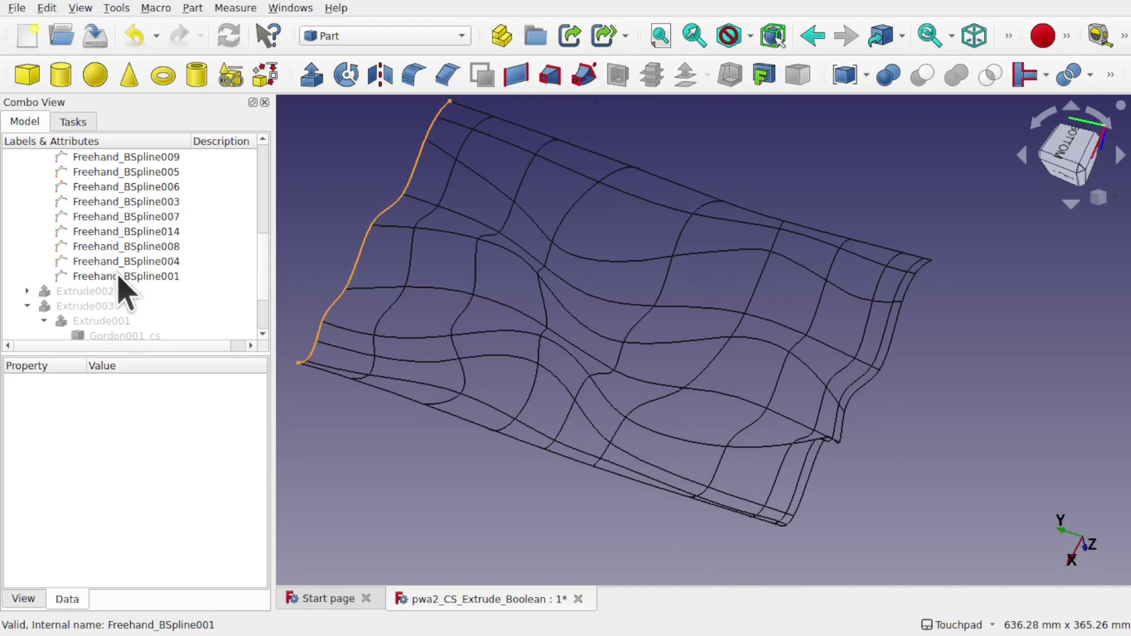
Step: Pull a middle control point of Freehand_BSpline014 upward and inspect the reshaped curve
left_click(126, 232)
double_click(127, 233)
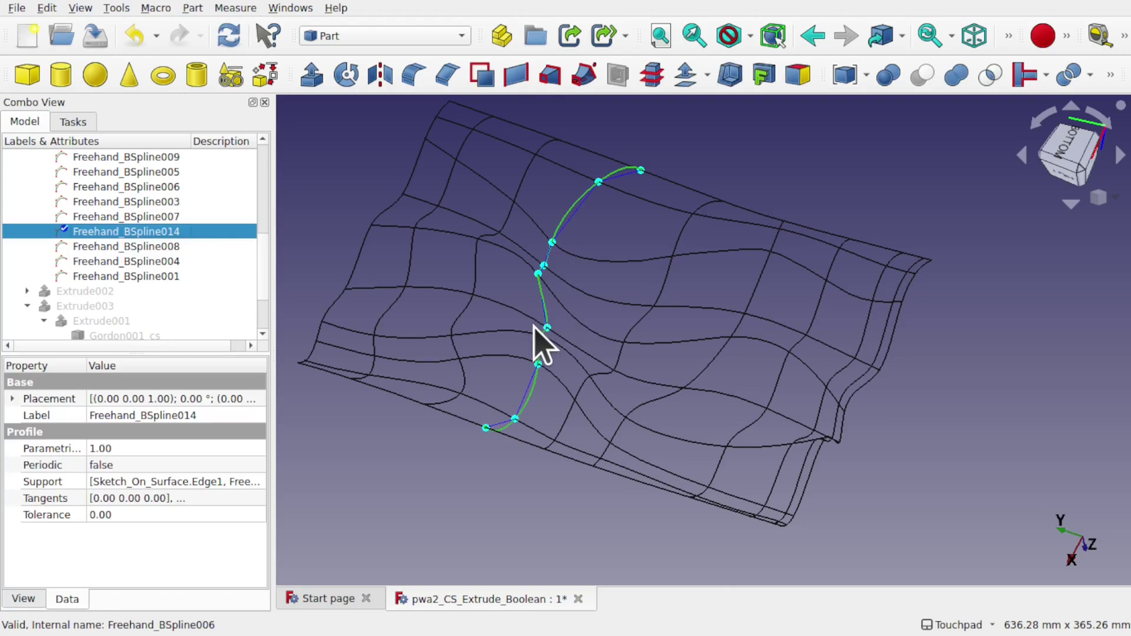
left_click_drag(534, 326, 537, 272)
left_click(613, 337)
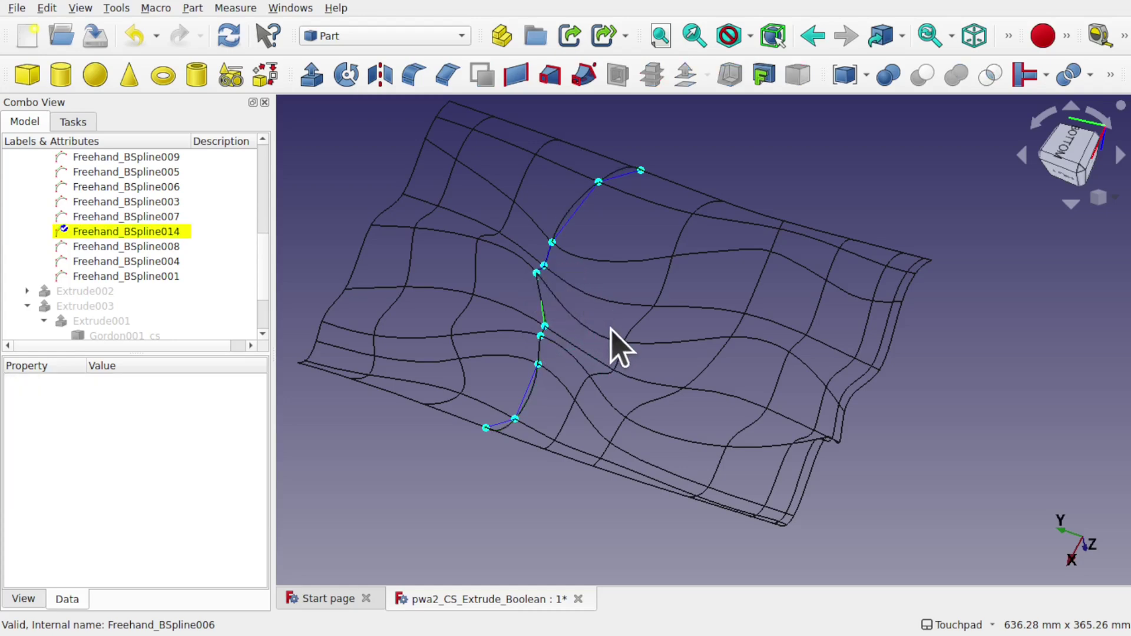
double_click(147, 233)
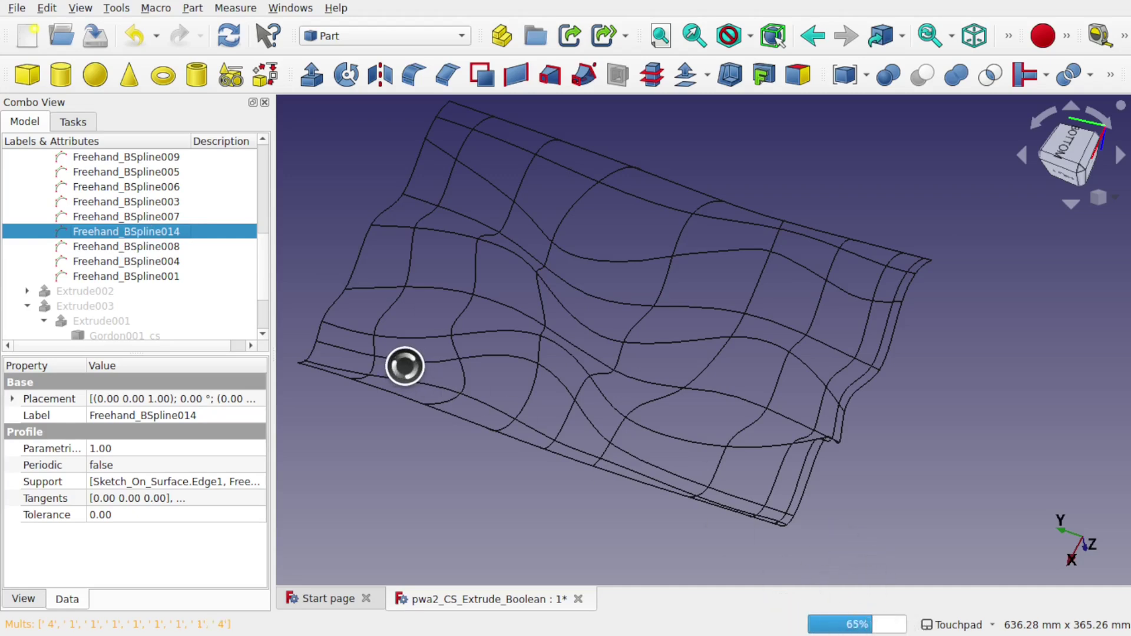
left_click(579, 392)
middle_click_drag(580, 389, 519, 379)
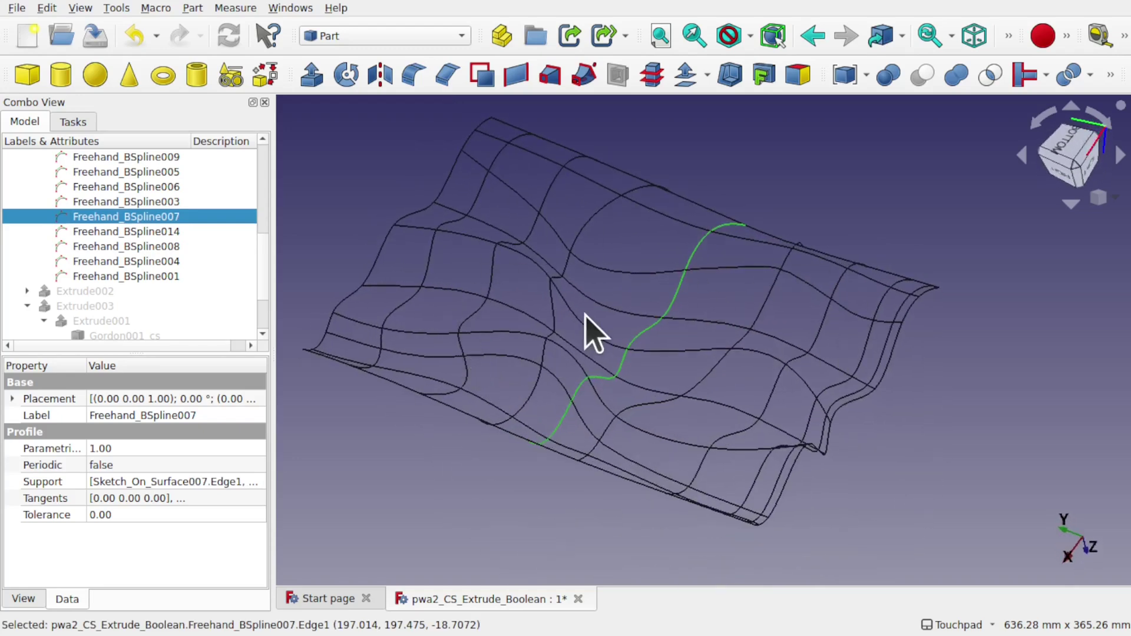
left_click_drag(263, 263, 257, 182)
Step: Unhide the Gordon001 surface and orbit around the rebuilt green wavy surface
left_click(115, 201)
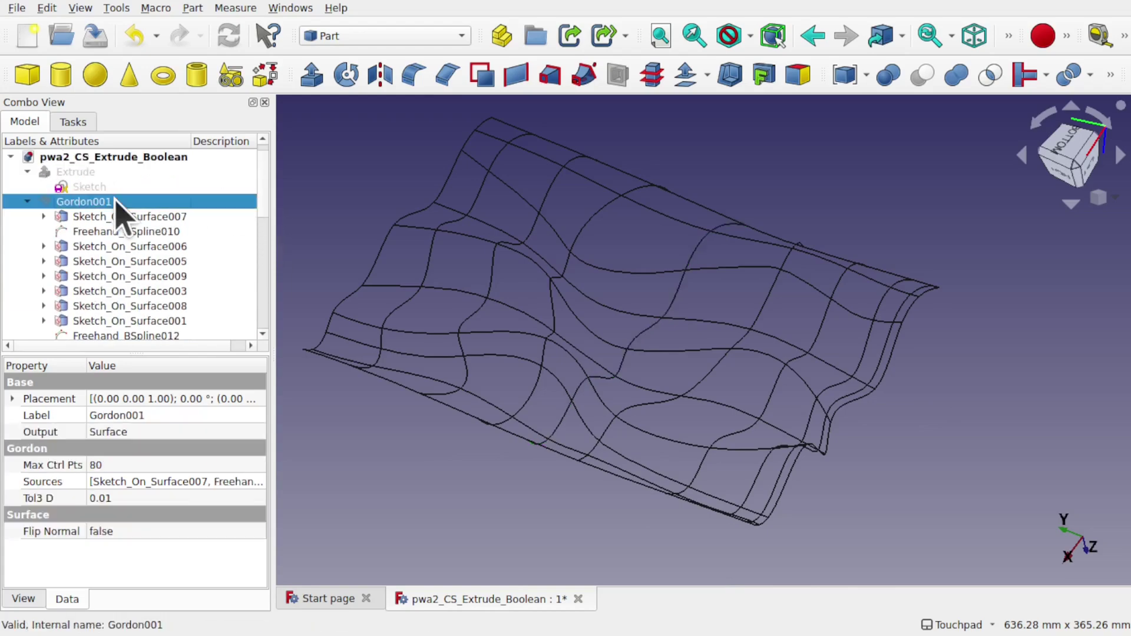
key("space")
mouse_move(316, 209)
middle_mouse_down()
mouse_move(733, 354)
mouse_move(786, 286)
mouse_move(854, 348)
mouse_move(762, 397)
mouse_move(727, 334)
mouse_move(404, 288)
mouse_move(694, 329)
mouse_move(497, 336)
mouse_move(674, 417)
mouse_move(720, 404)
mouse_move(743, 369)
mouse_move(716, 390)
mouse_move(701, 383)
middle_mouse_up()
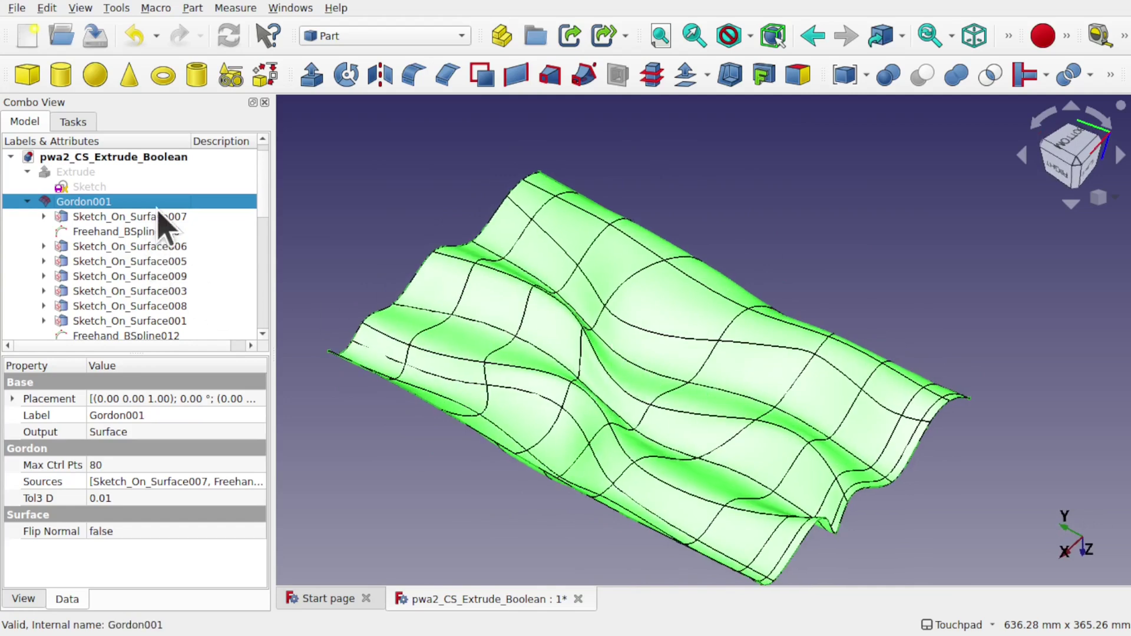
scroll(260, 253, "down", 2)
scroll(260, 252, "down", 5)
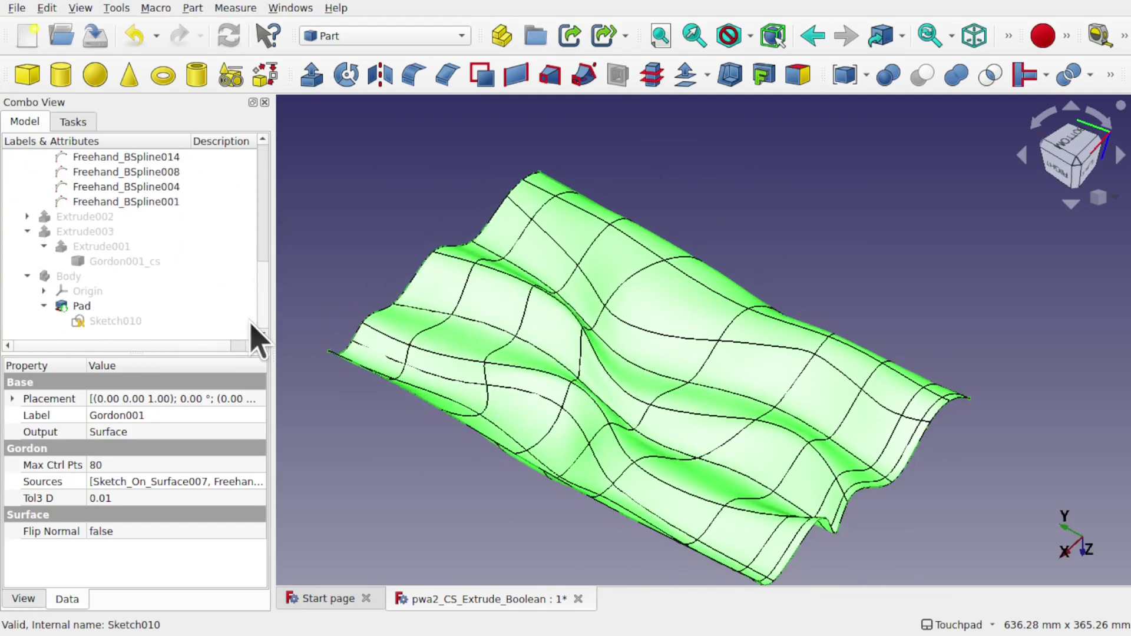
Step: Make the Gordon001_cs cross-sections and the Extrude001 ribs visible
left_click(114, 263)
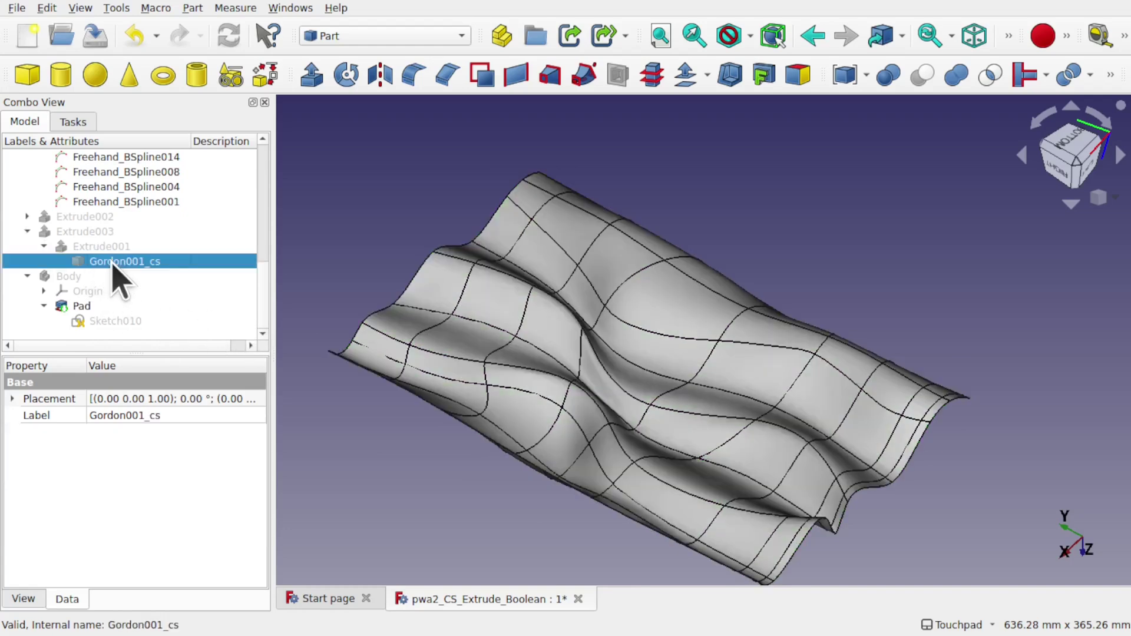
key("space")
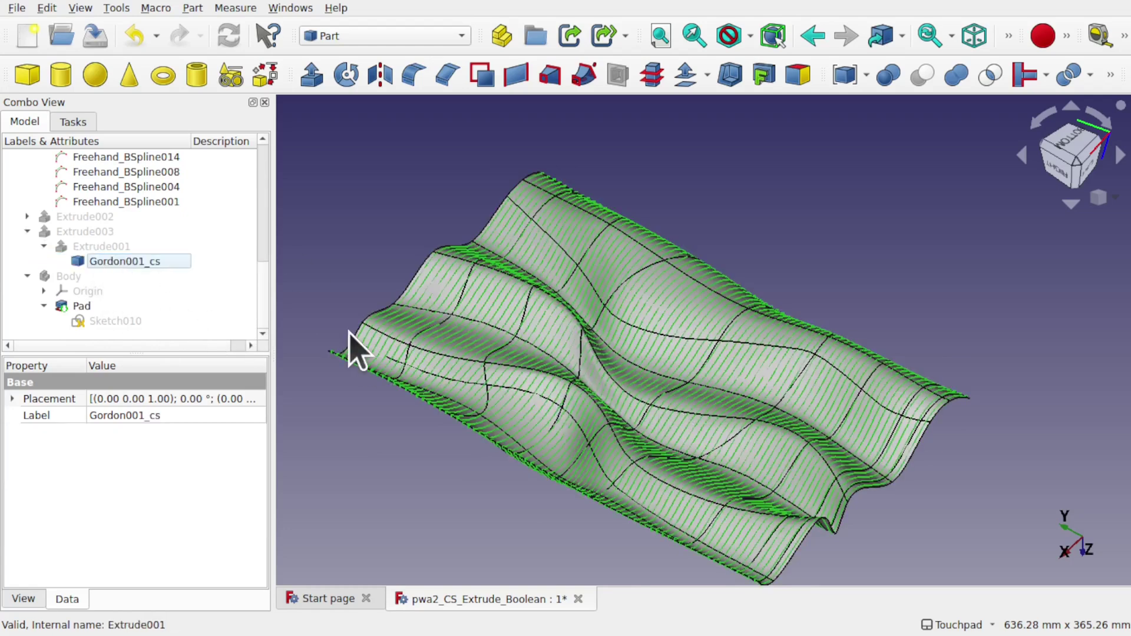
left_click(109, 247)
key("space")
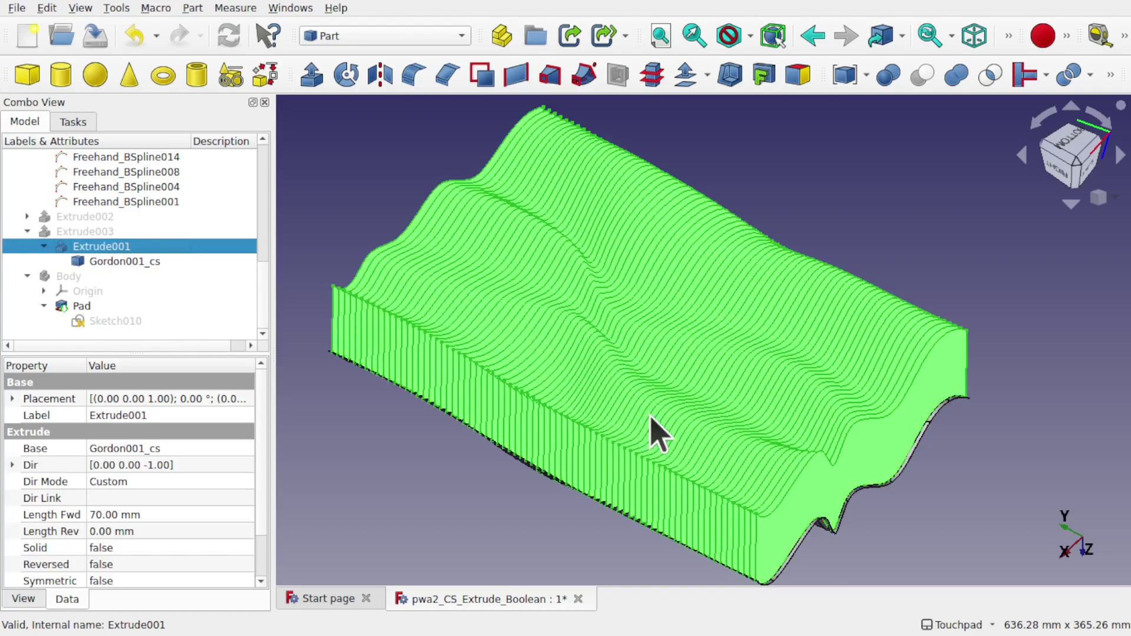
Step: Inspect the 70 mm downward ribs from several angles, then collapse the Body node
middle_click_drag(681, 456, 772, 454)
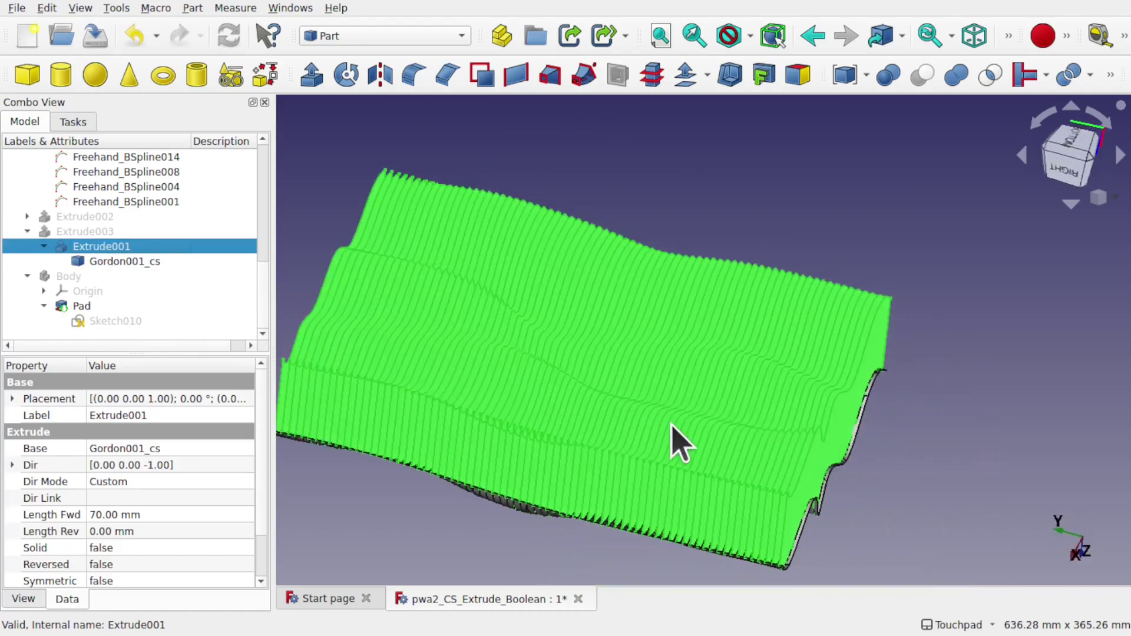
middle_click_drag(674, 429, 660, 458)
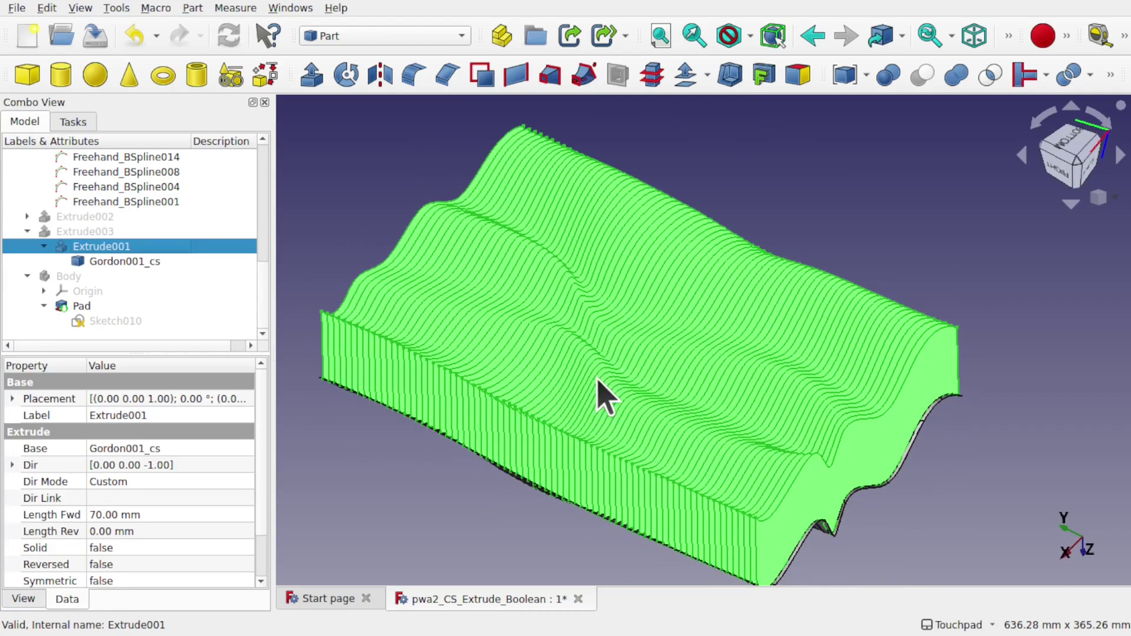
middle_click_drag(607, 389, 716, 385)
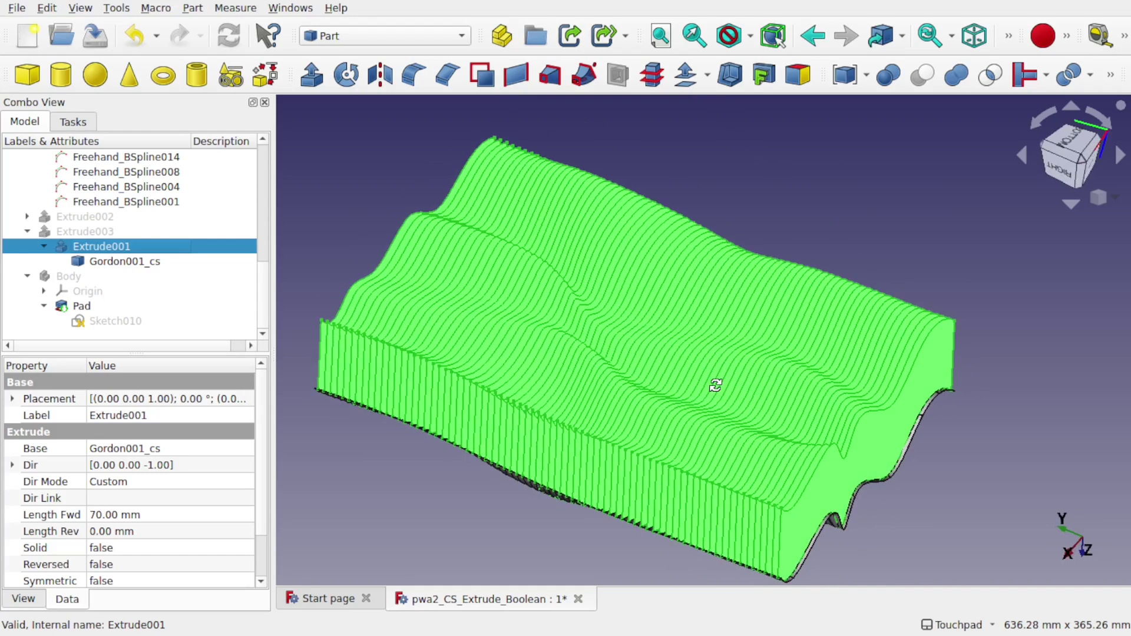
middle_click_drag(716, 385, 701, 377)
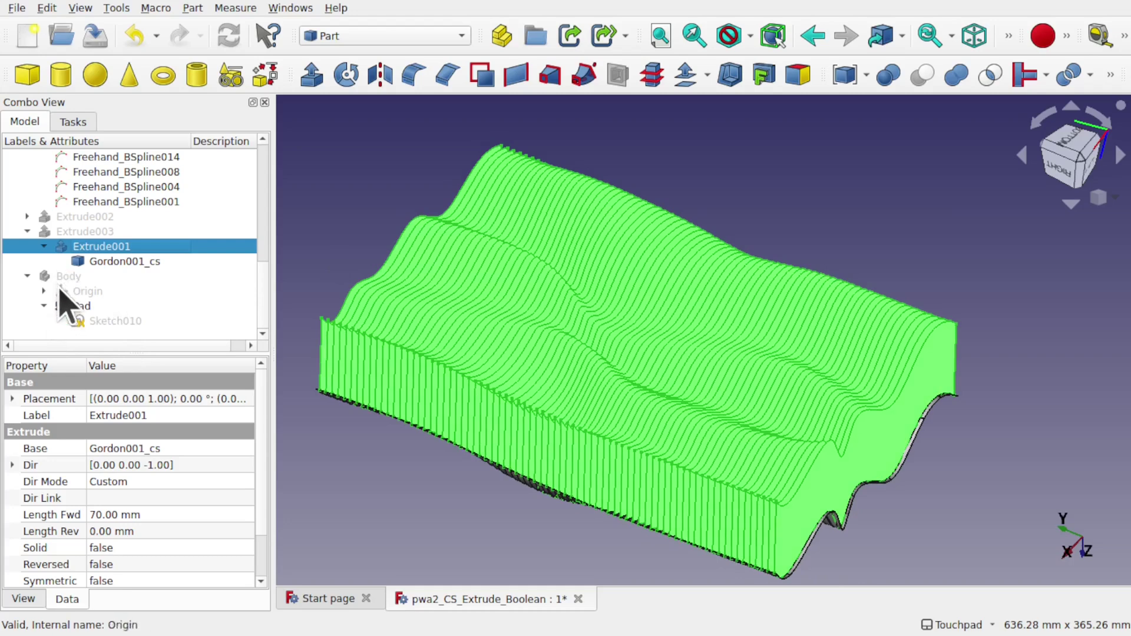
left_click(25, 276)
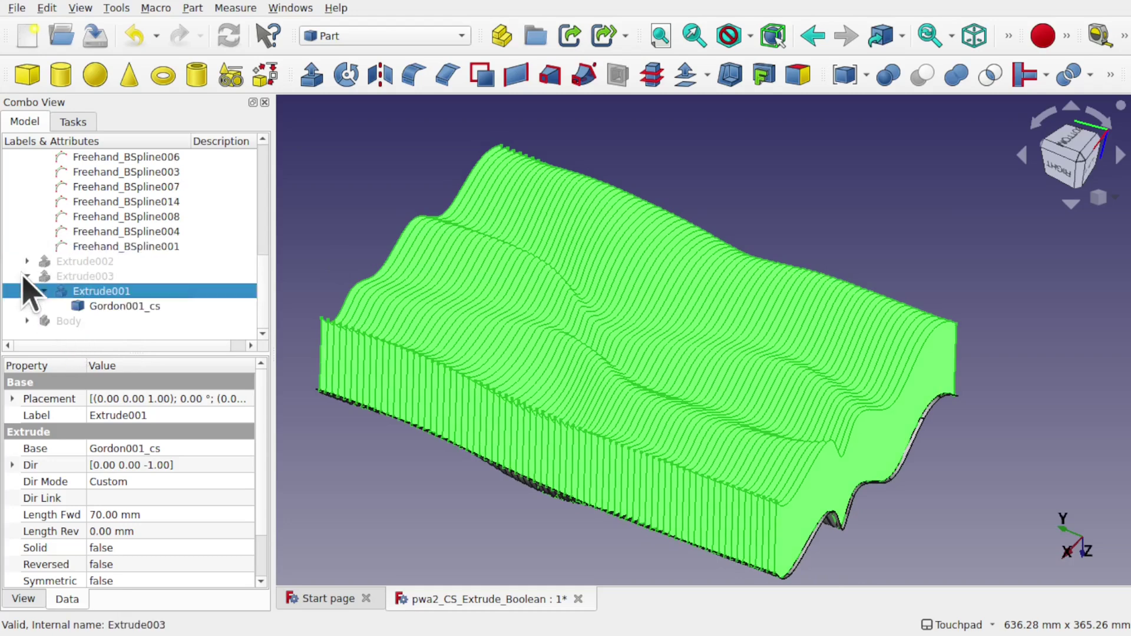
Step: Show the Body block, then delete the Body from the model tree
left_click(56, 320)
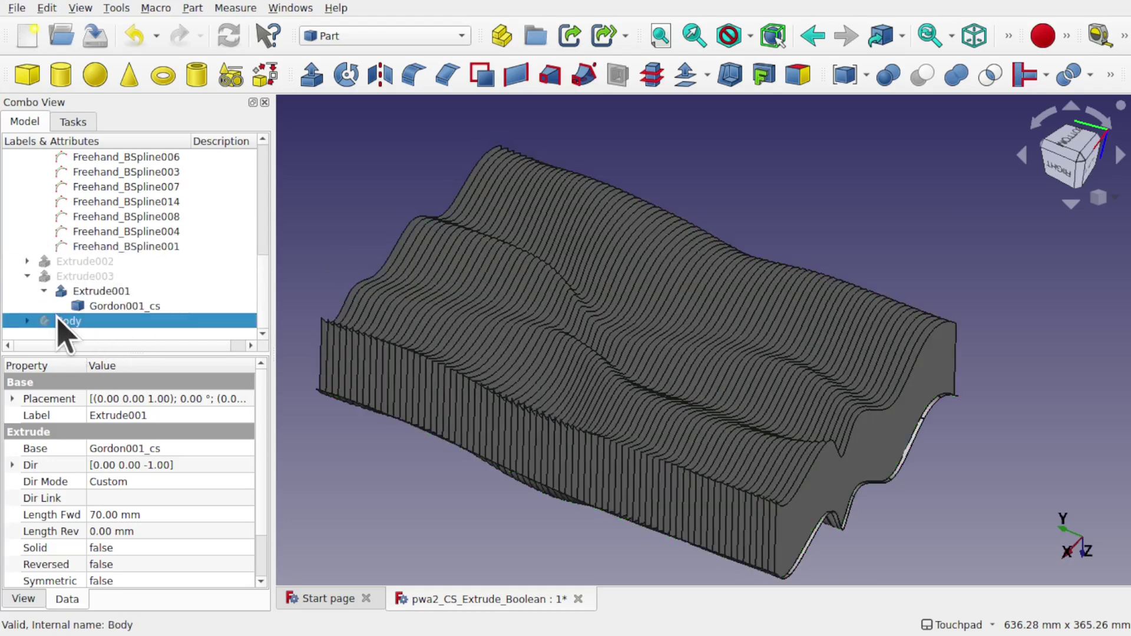
key("space")
middle_click_drag(729, 355, 712, 288)
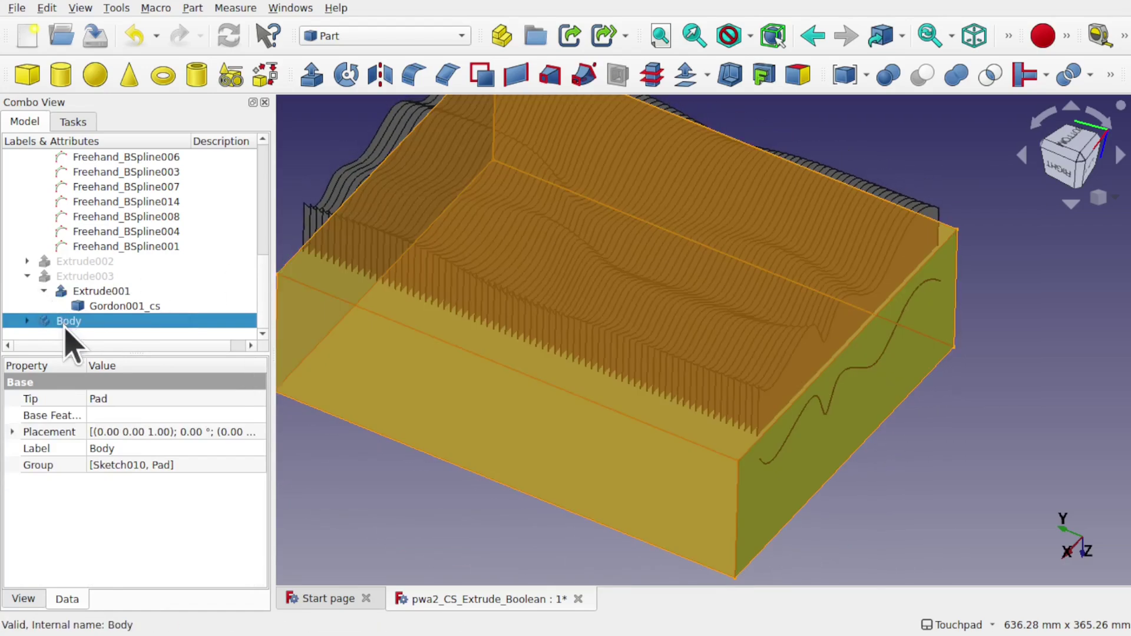
key("Delete")
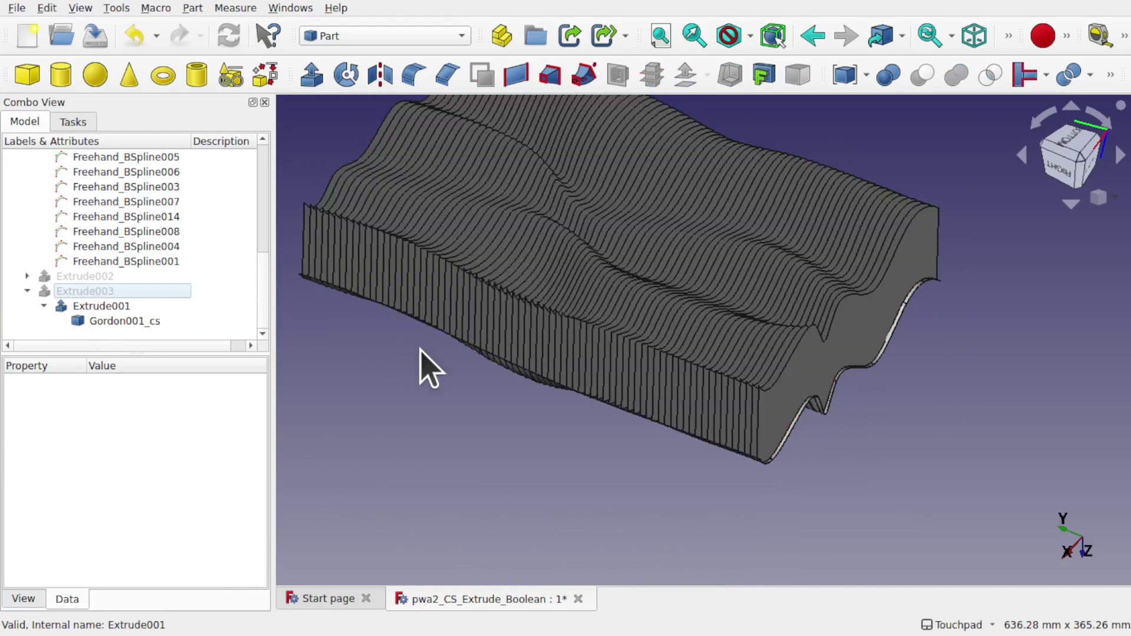
left_click(119, 324)
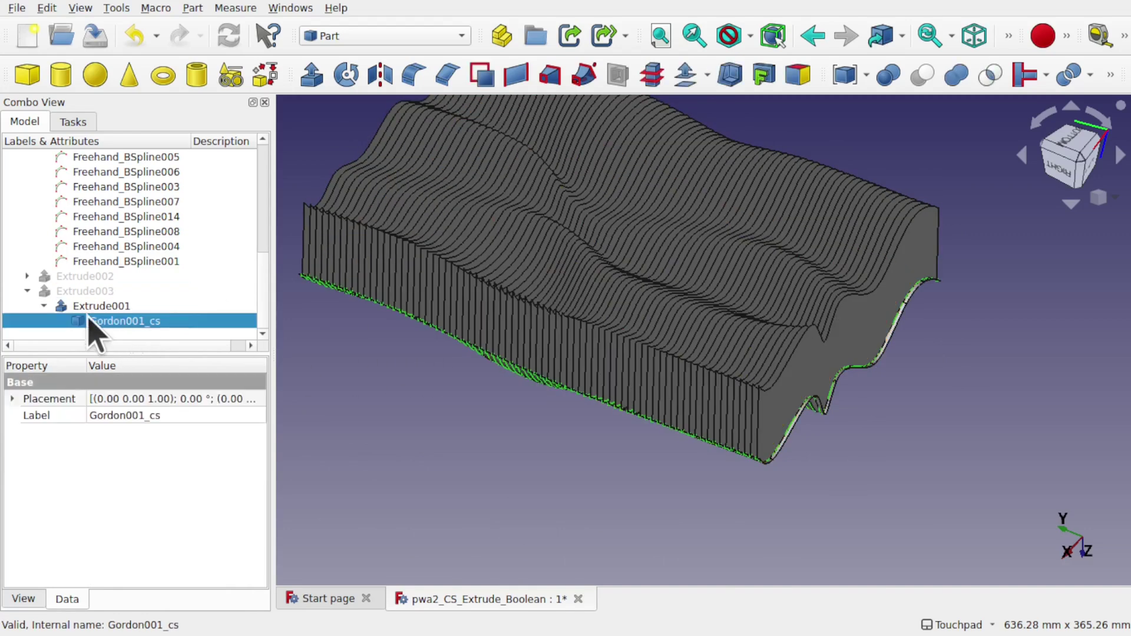
Step: Check Extrude001 and Extrude003, noting Extrude003's 1.80 mm thickness
left_click(94, 307)
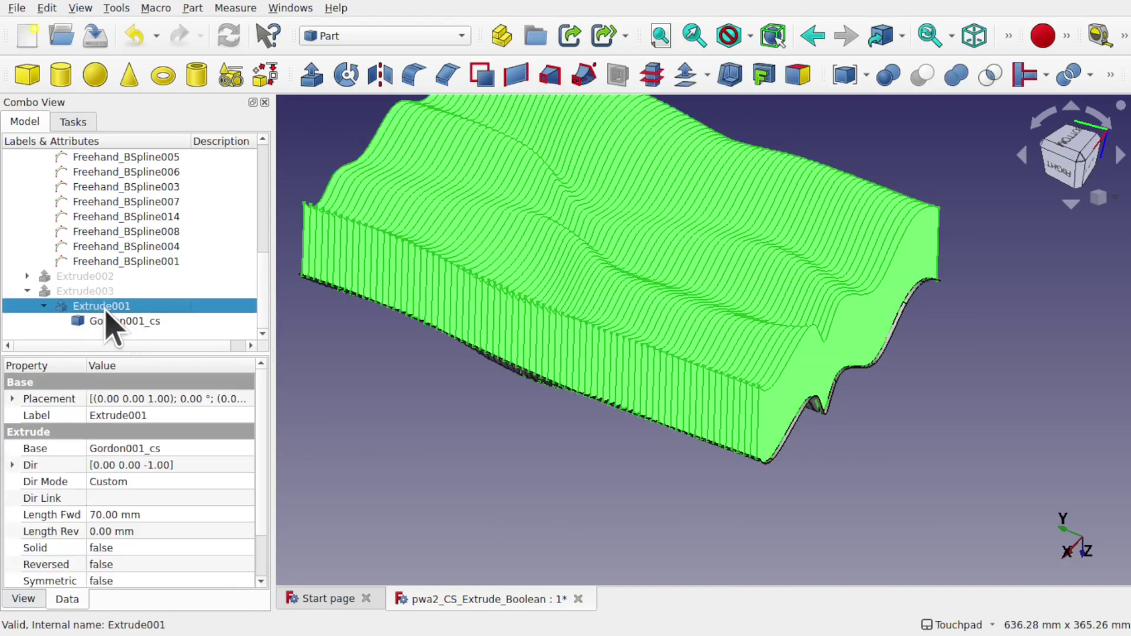
left_click(65, 290)
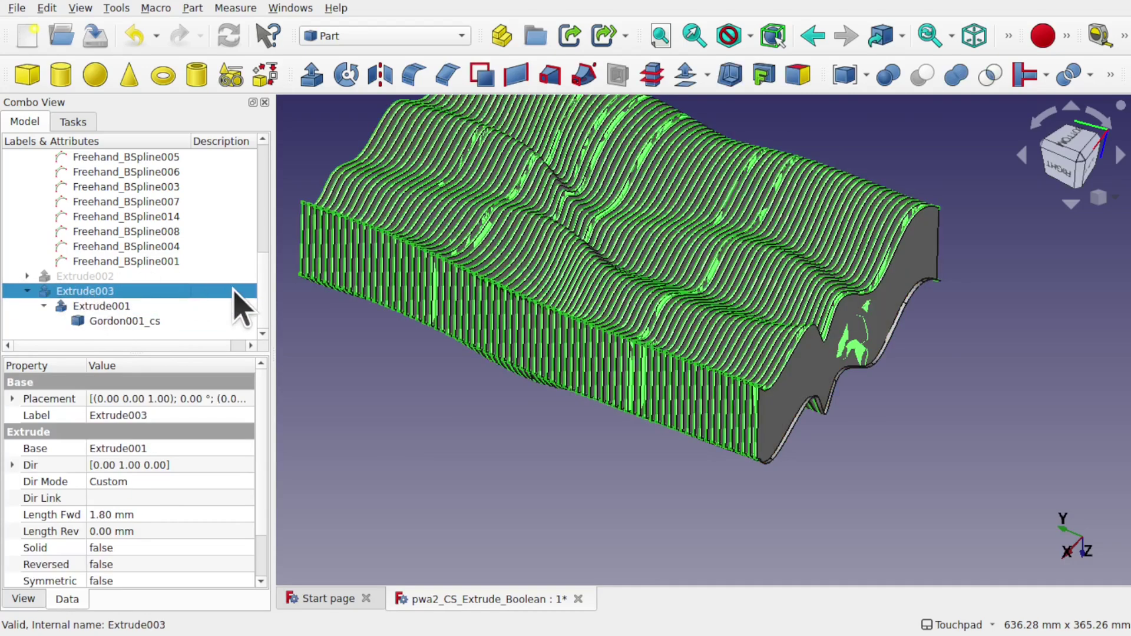
scroll(264, 272, "up", 5)
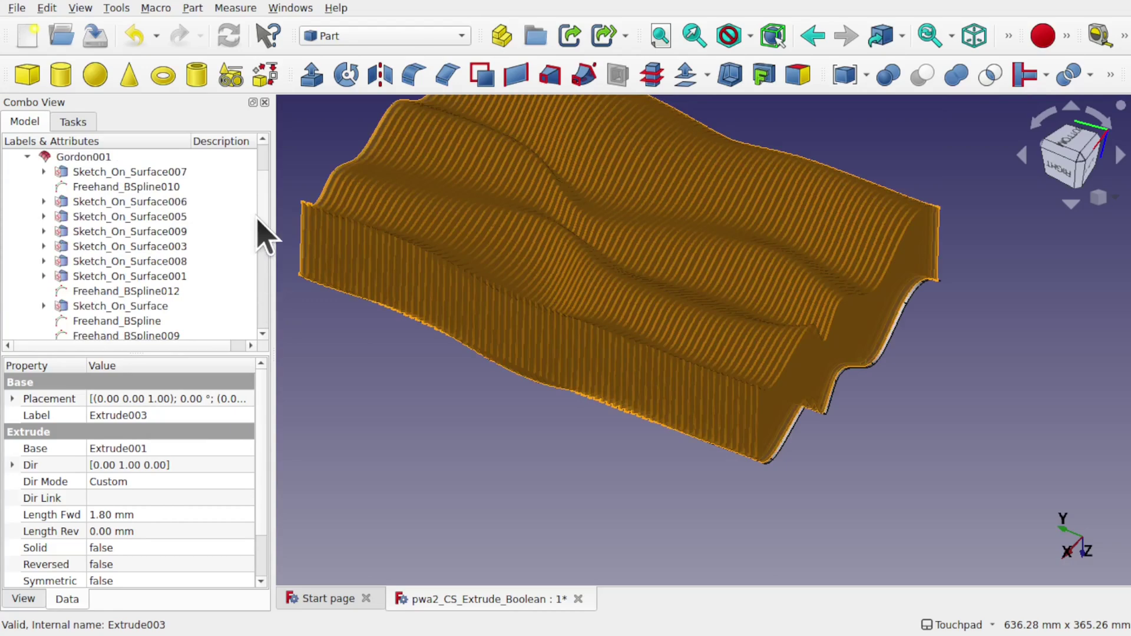
scroll(265, 283, "down", 5)
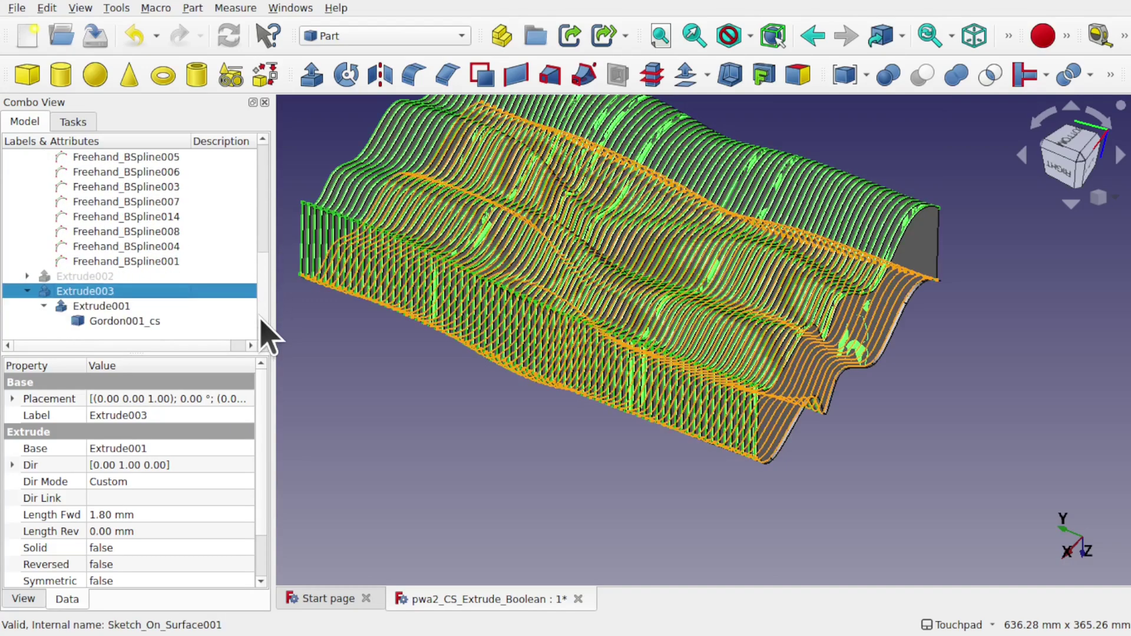
Step: Undo the Body deletion and expand the restored Body to see its contents
left_click(199, 326)
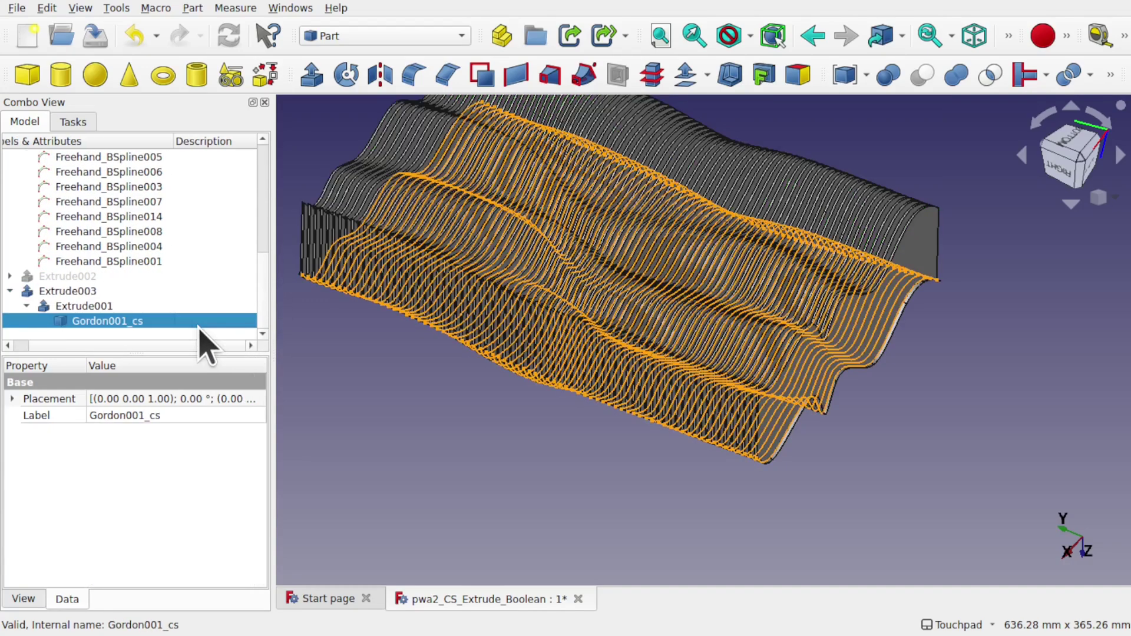
key("ctrl+z")
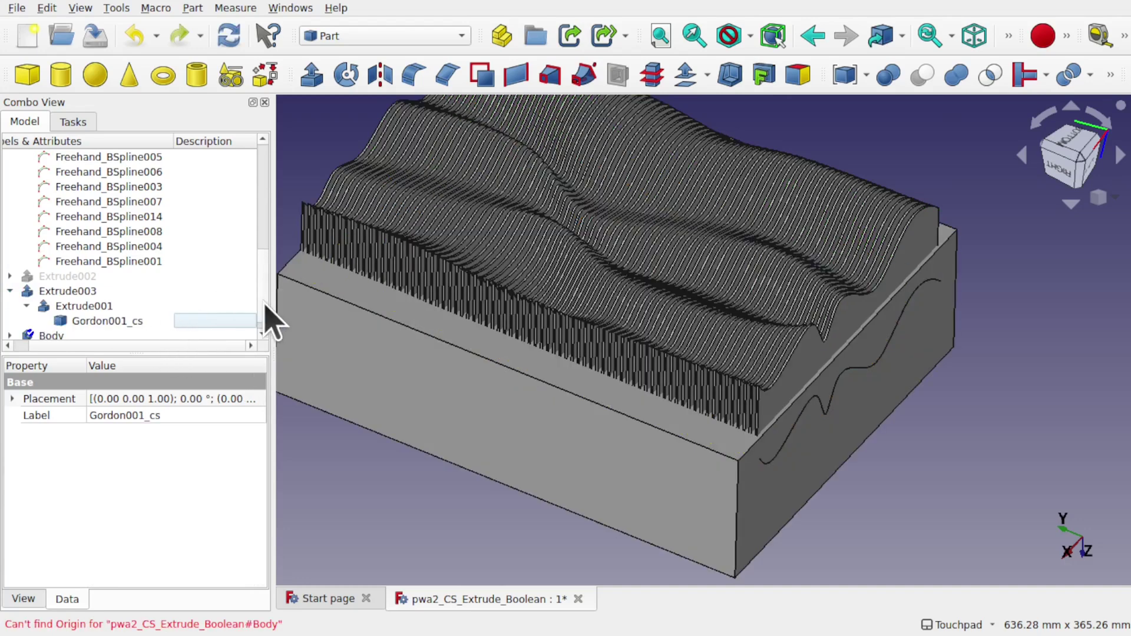
scroll(265, 313, "down", 1)
left_click(10, 320)
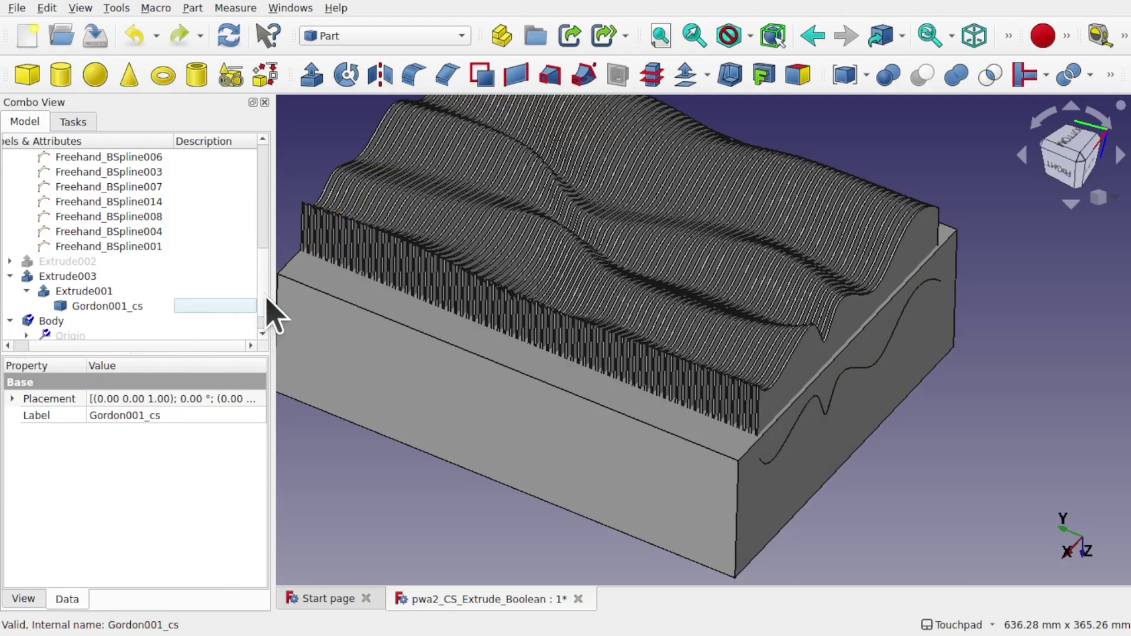
scroll(267, 299, "down", 1)
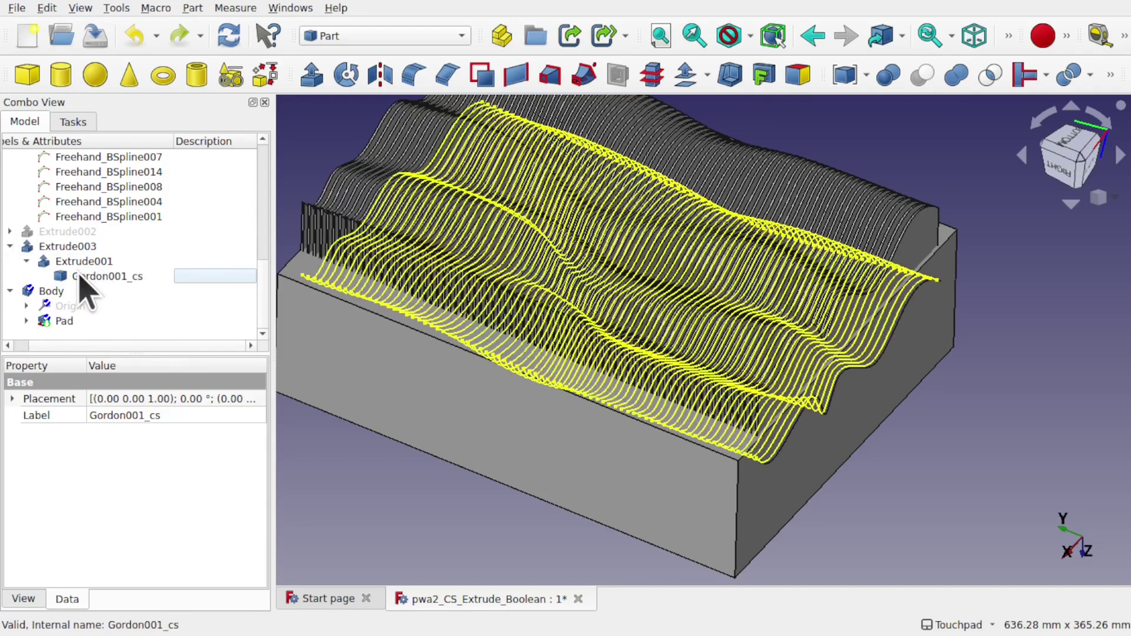
Step: Delete the old Extrude003 and hide the Body
left_click(74, 247)
key("Delete")
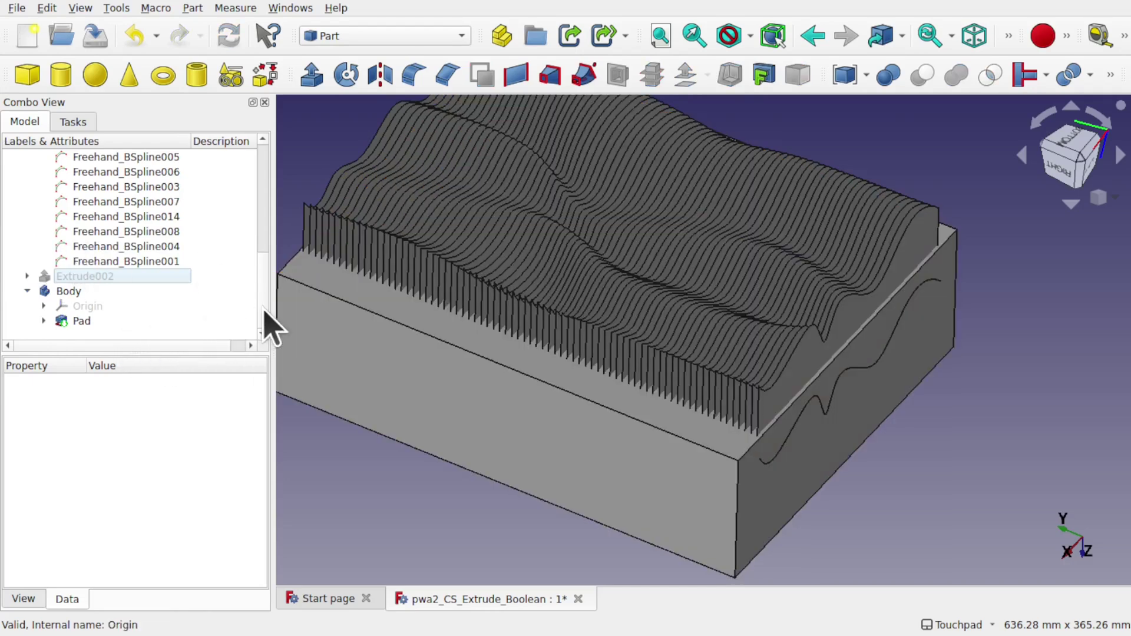
scroll(265, 322, "up", 1)
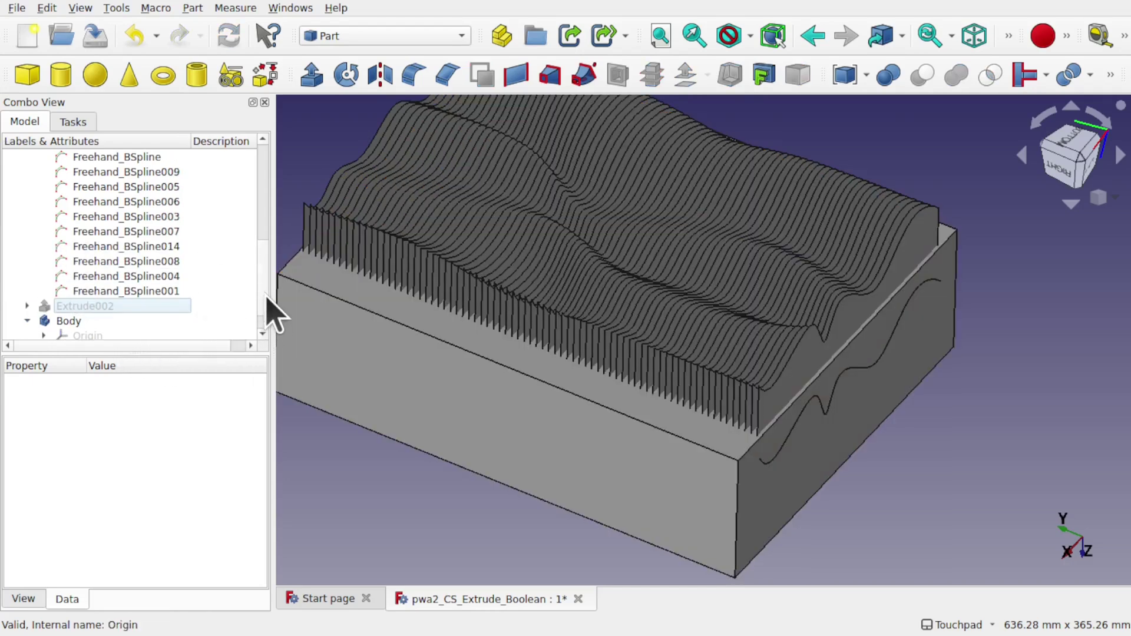
left_click(77, 321)
key("space")
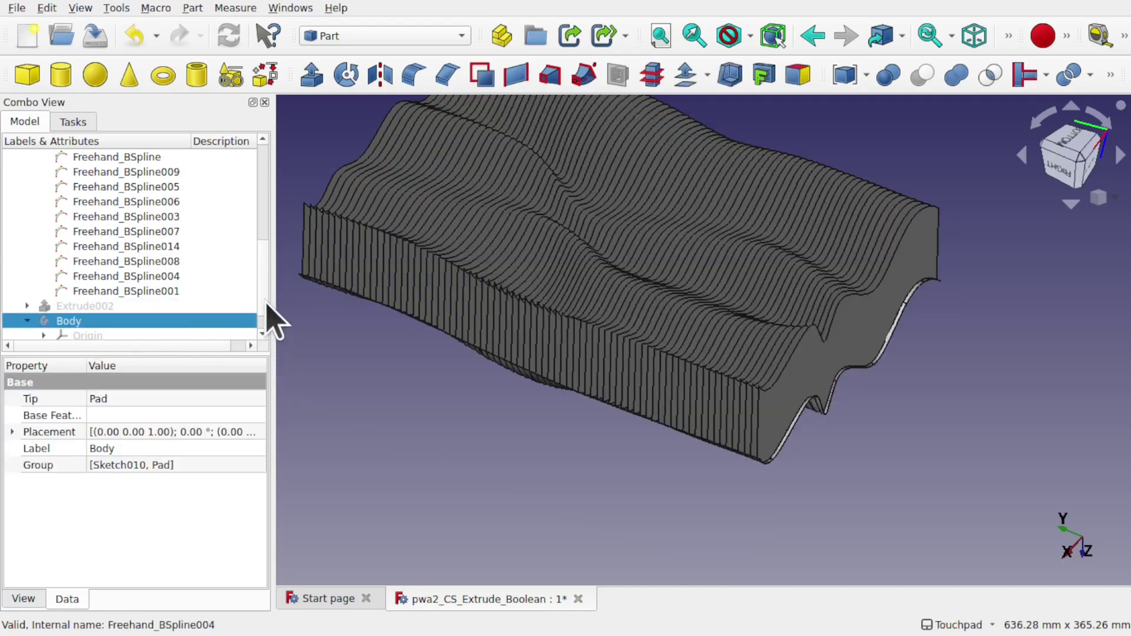
Step: Collapse Gordon001's children and expand Extrude002 in the model tree
scroll(268, 321, "up", 8)
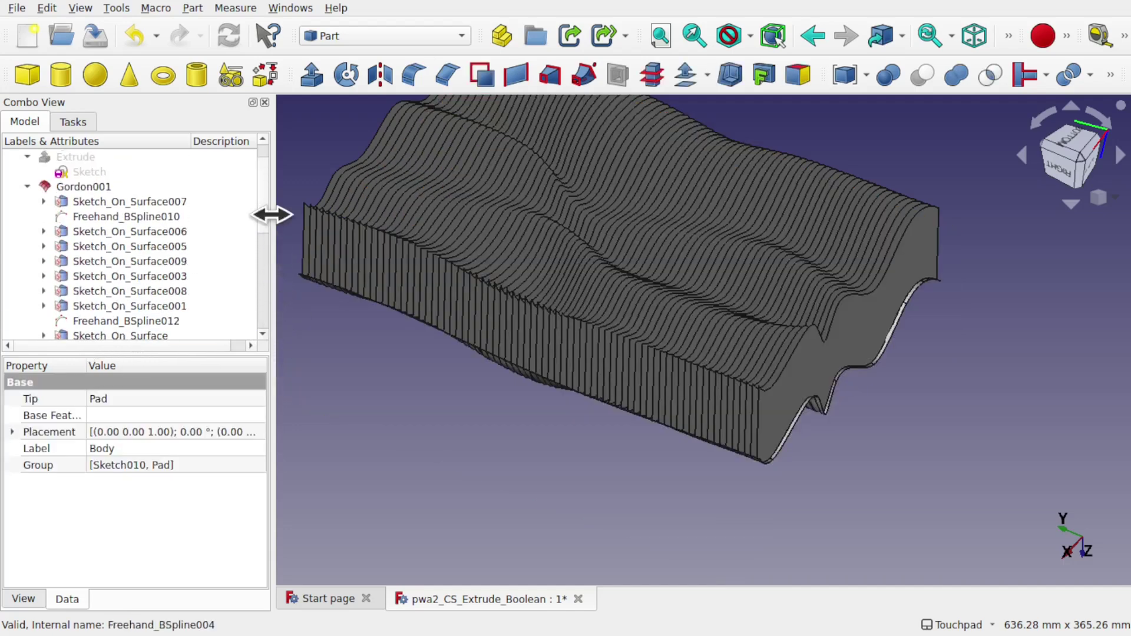
left_click(26, 189)
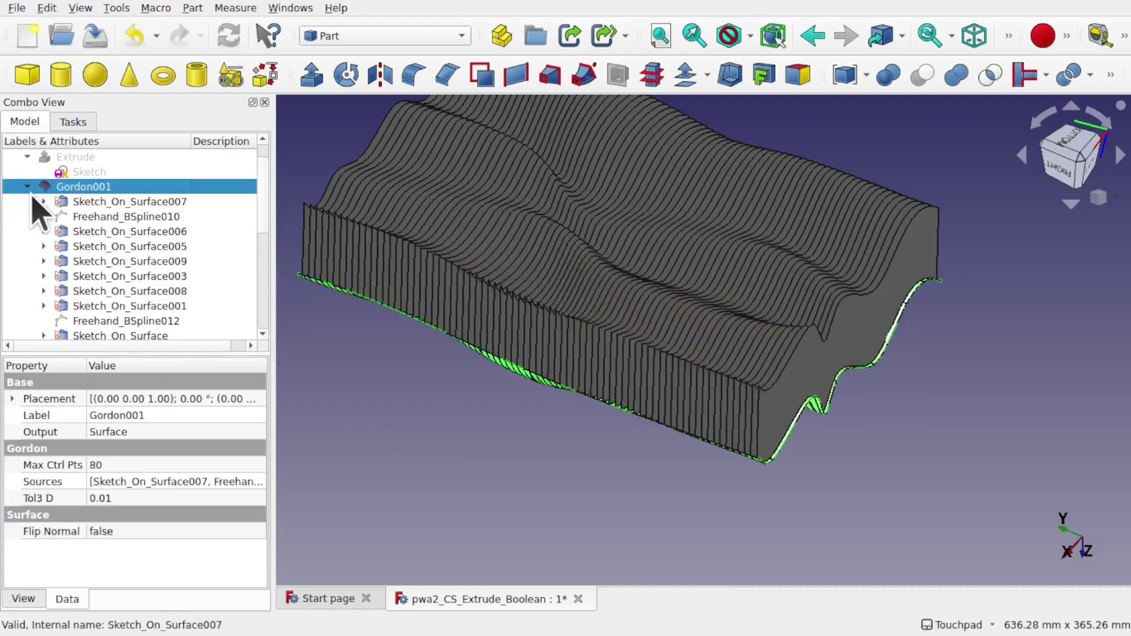
left_click(27, 187)
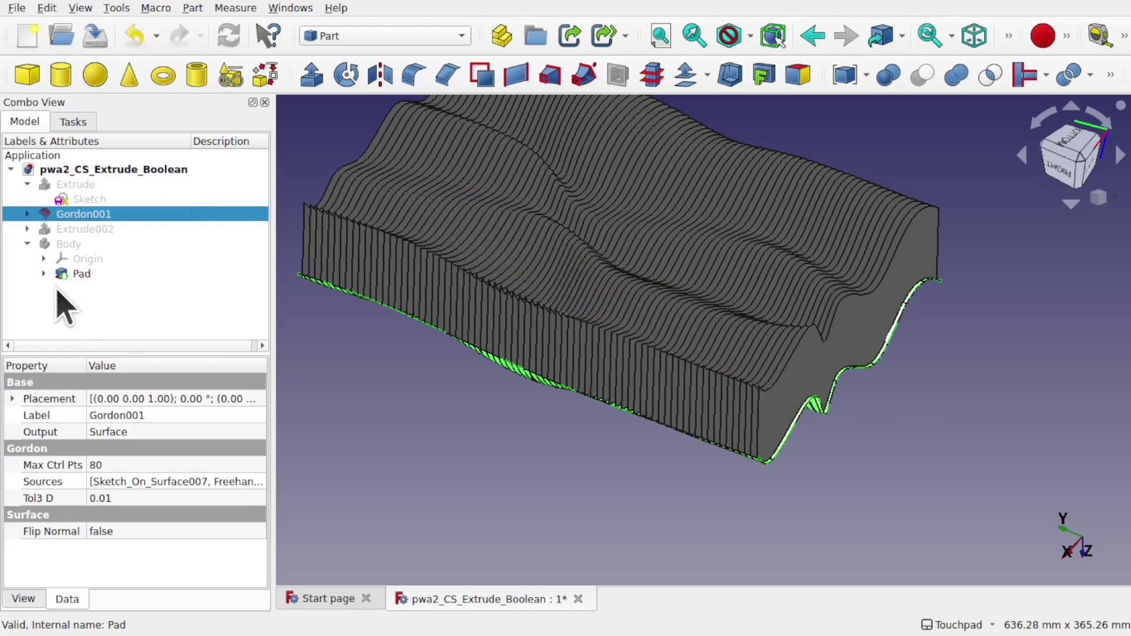
left_click(83, 230)
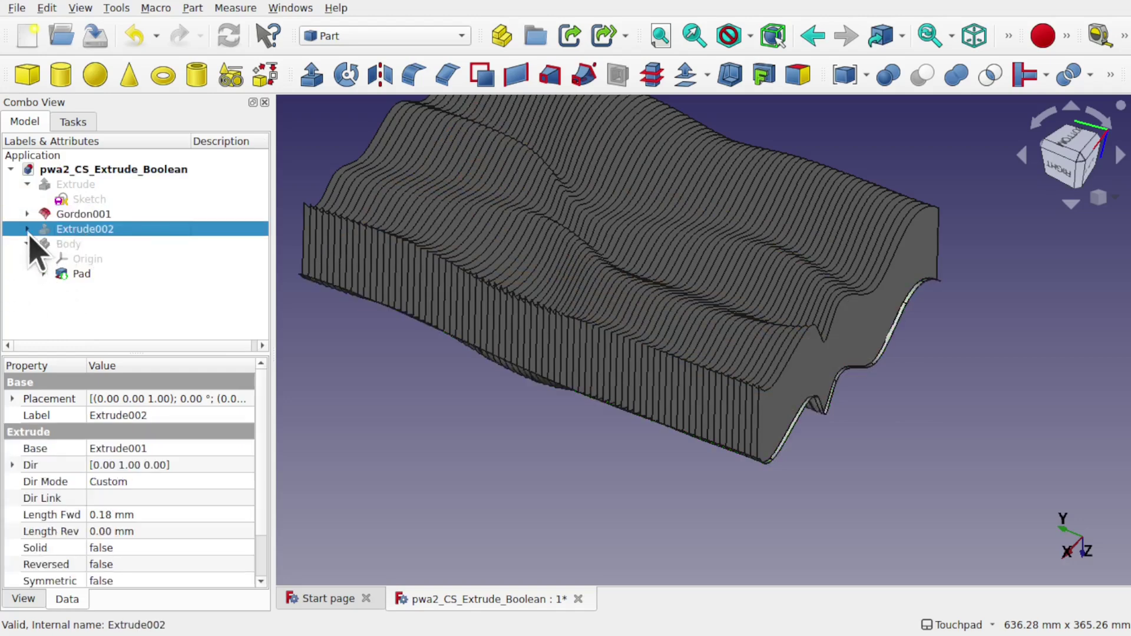
left_click(27, 229)
Step: Delete Extrude002 first, then Extrude001
left_click(90, 245)
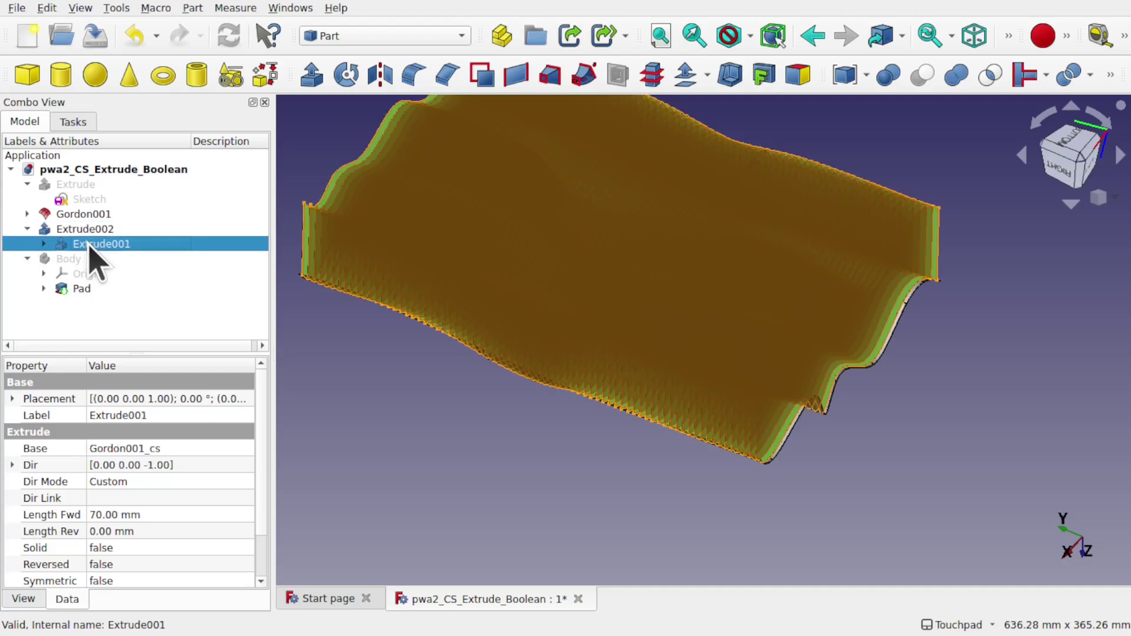
key("Delete")
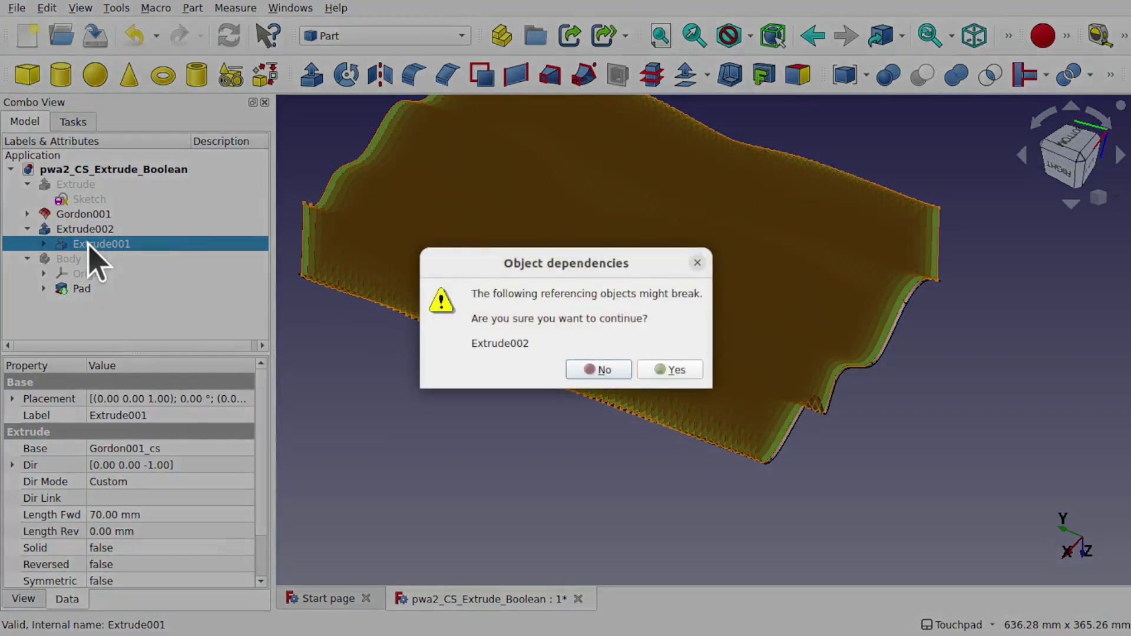
left_click(581, 371)
left_click(71, 229)
key("Delete")
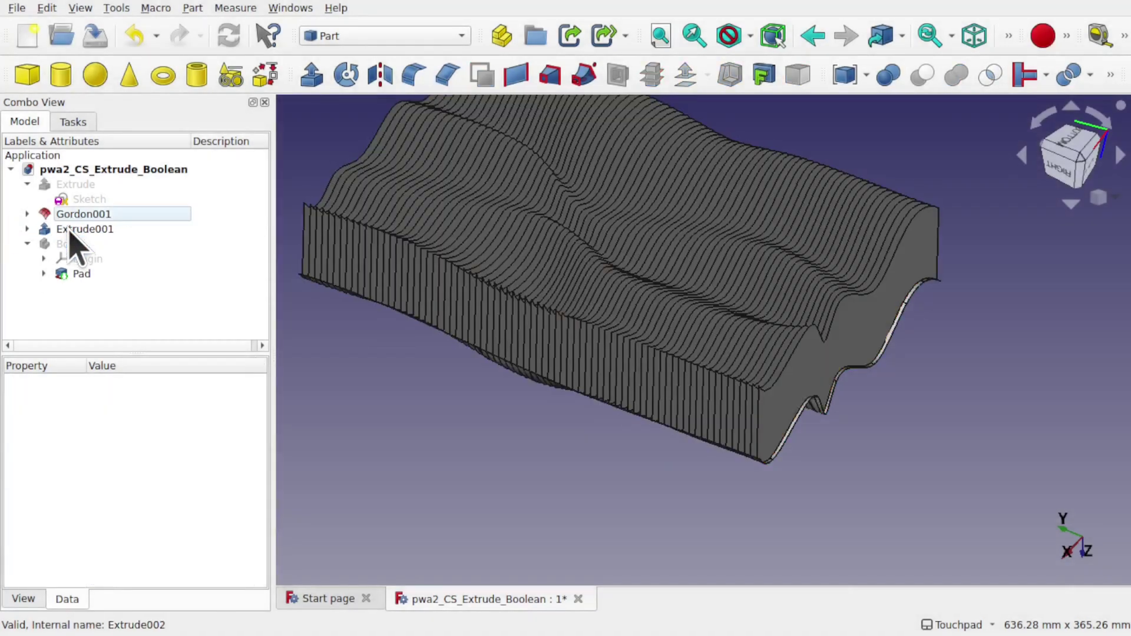
left_click(86, 230)
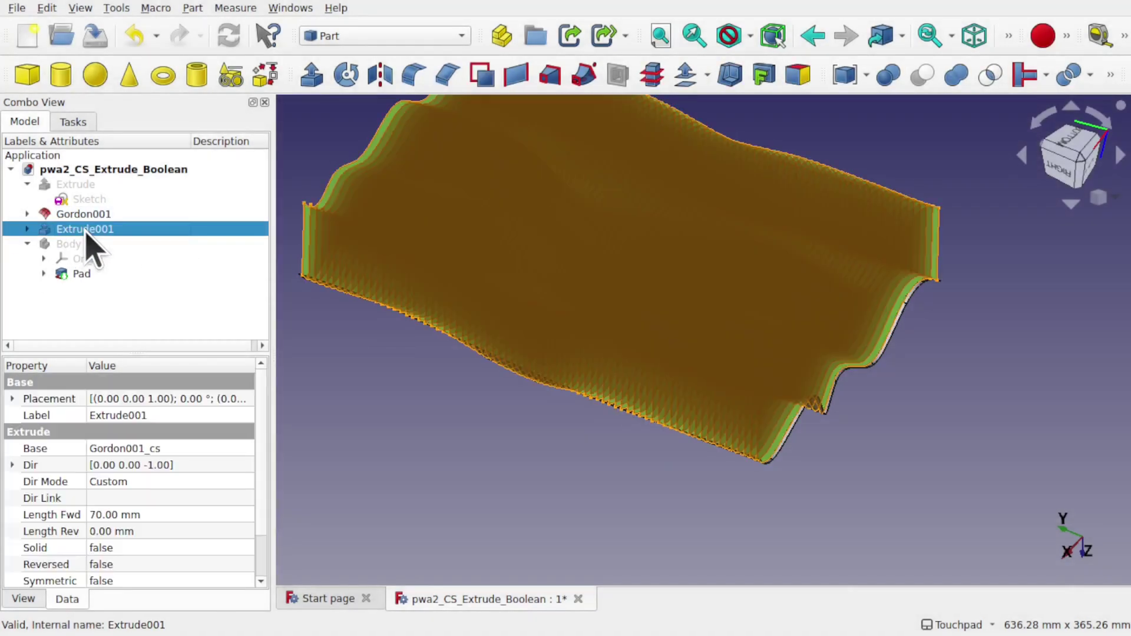
key("Delete")
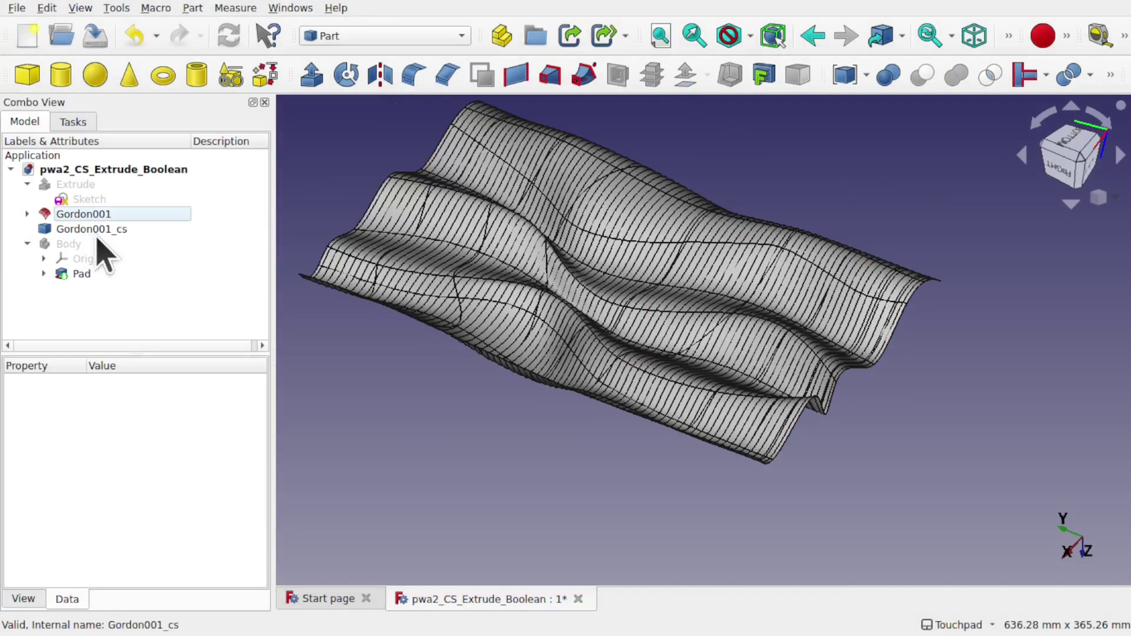
Step: Delete the Gordon001_cs cross-sections
left_click(88, 231)
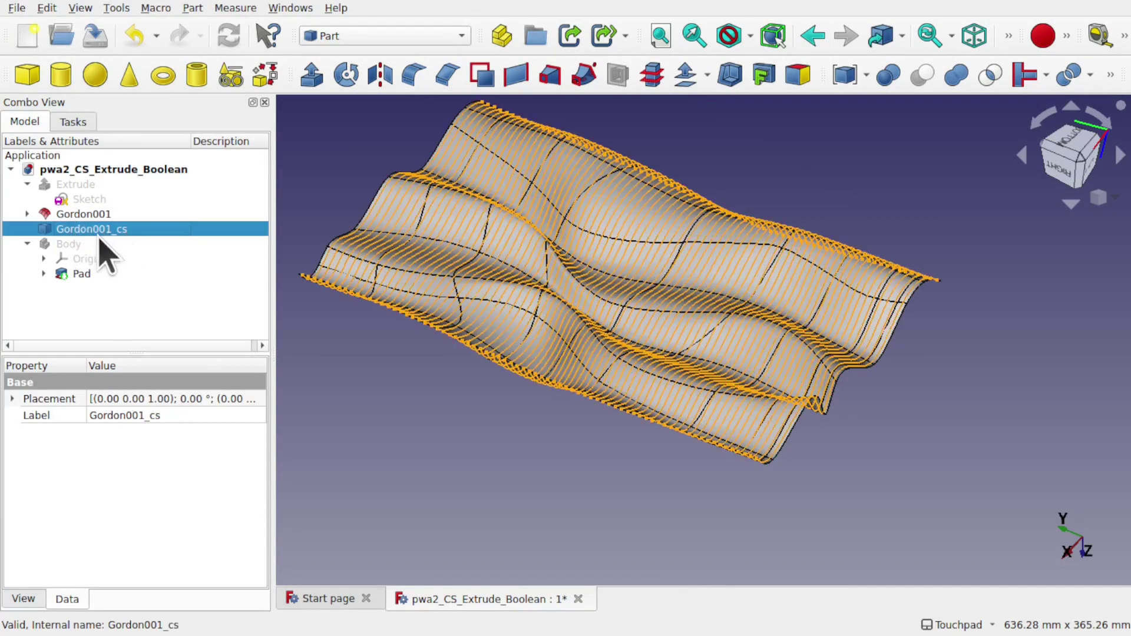
key("Delete")
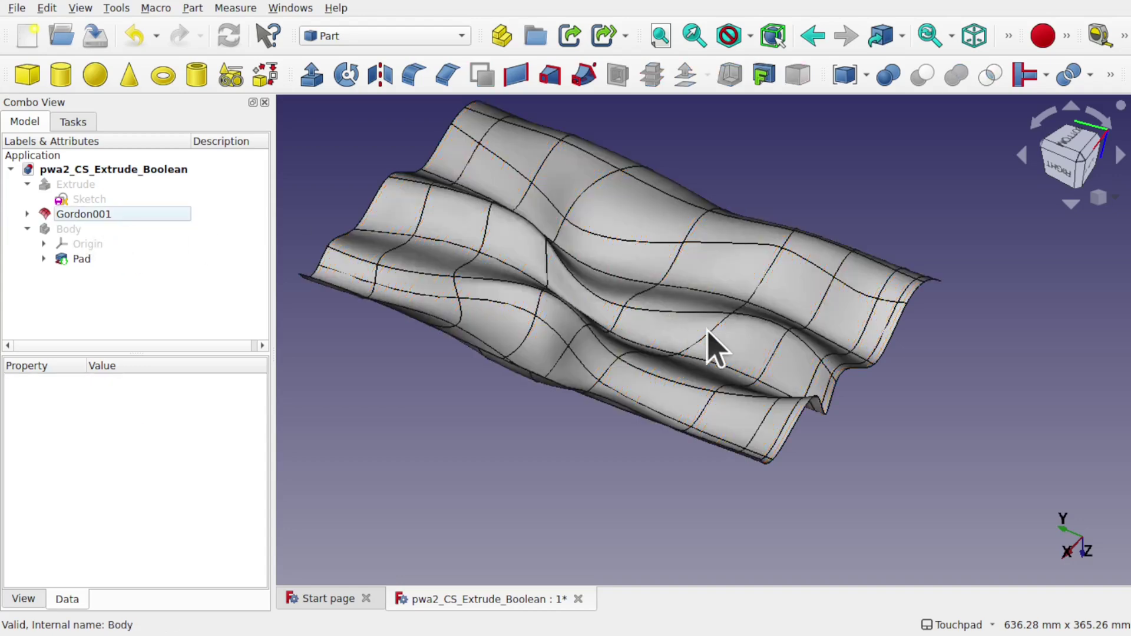
left_click_drag(738, 353, 744, 379, "alt")
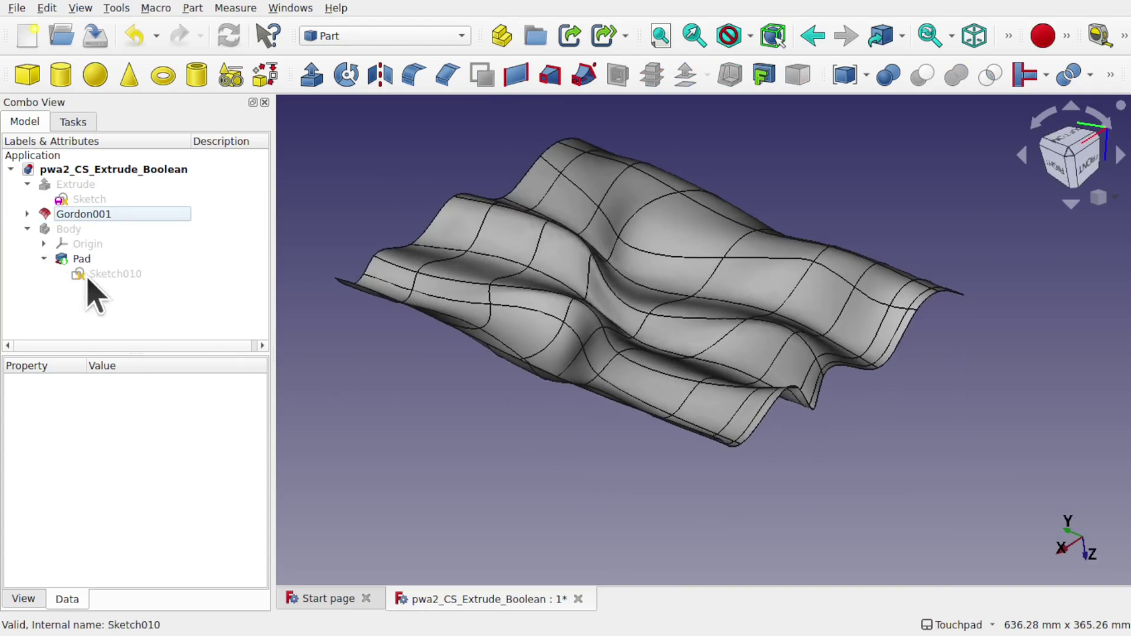
Step: Show the Body box, hide the Pad, and inspect the surface and Sketch010 from several angles
left_click(89, 275)
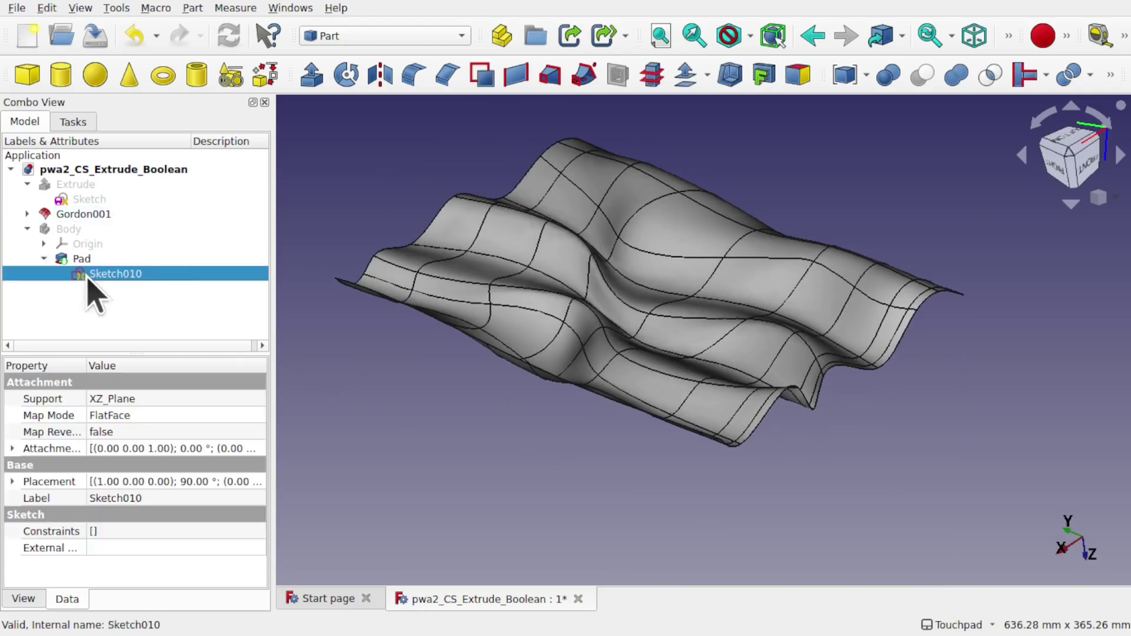
left_click(74, 231)
key("space")
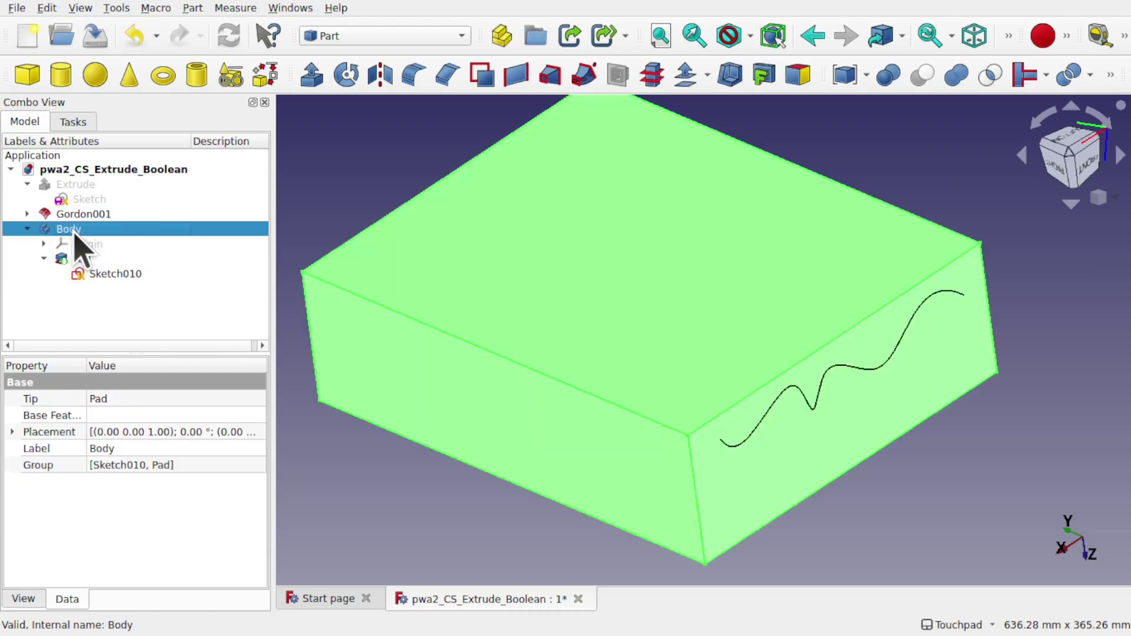
left_click(87, 260)
key("space")
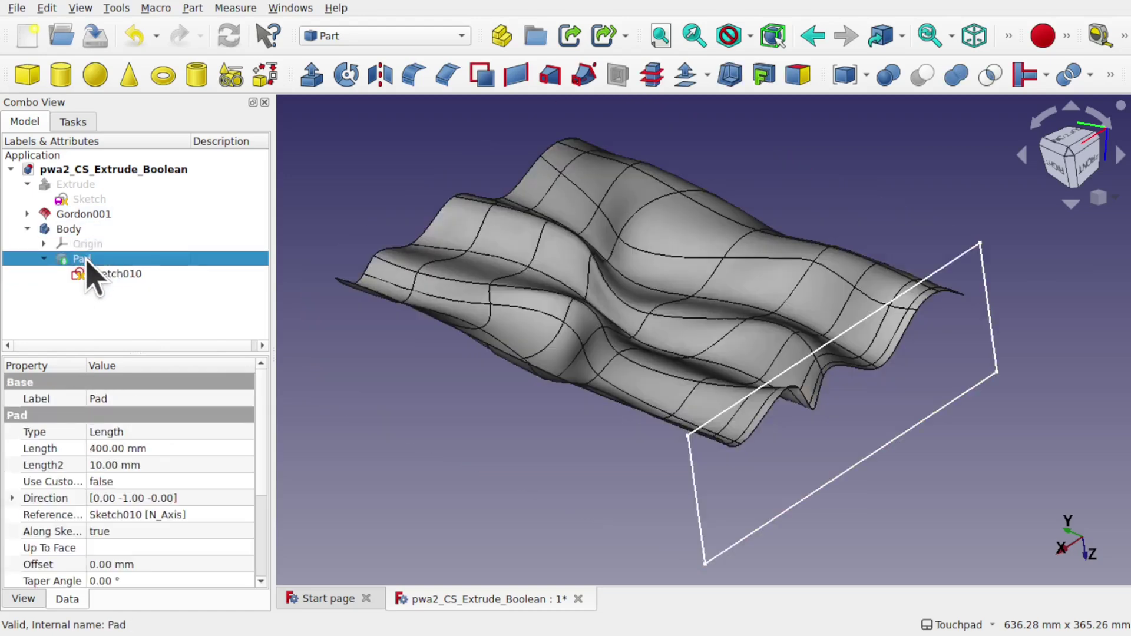
left_click_drag(725, 493, 901, 454, "alt")
left_click_drag(424, 480, 613, 401, "alt")
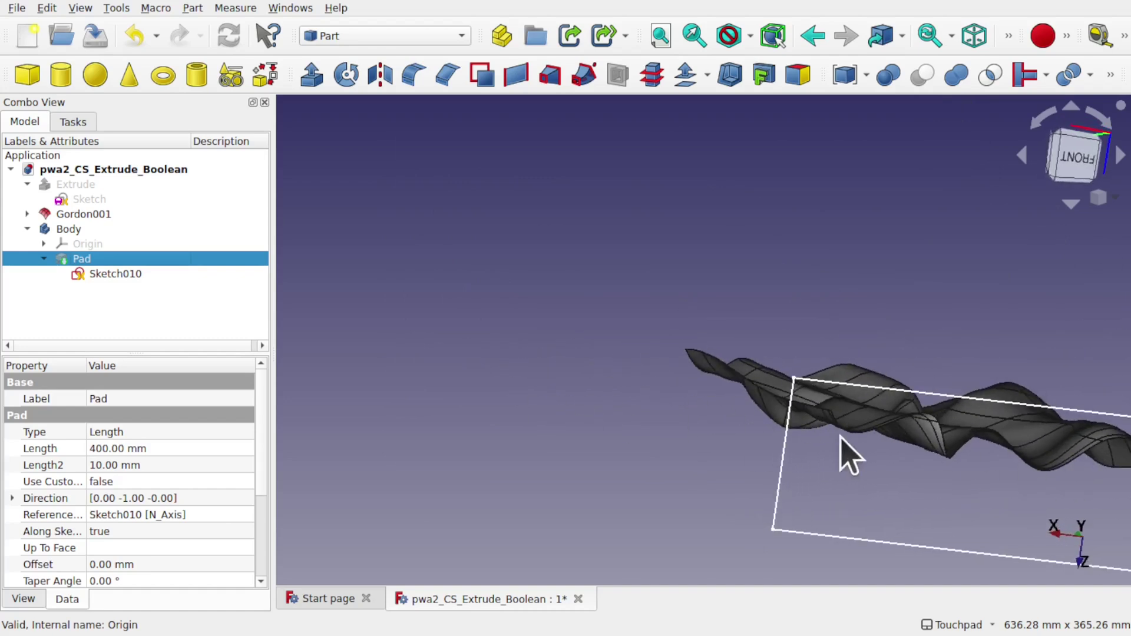
left_click_drag(859, 437, 923, 476, "alt")
left_click_drag(896, 348, 669, 341, "shift")
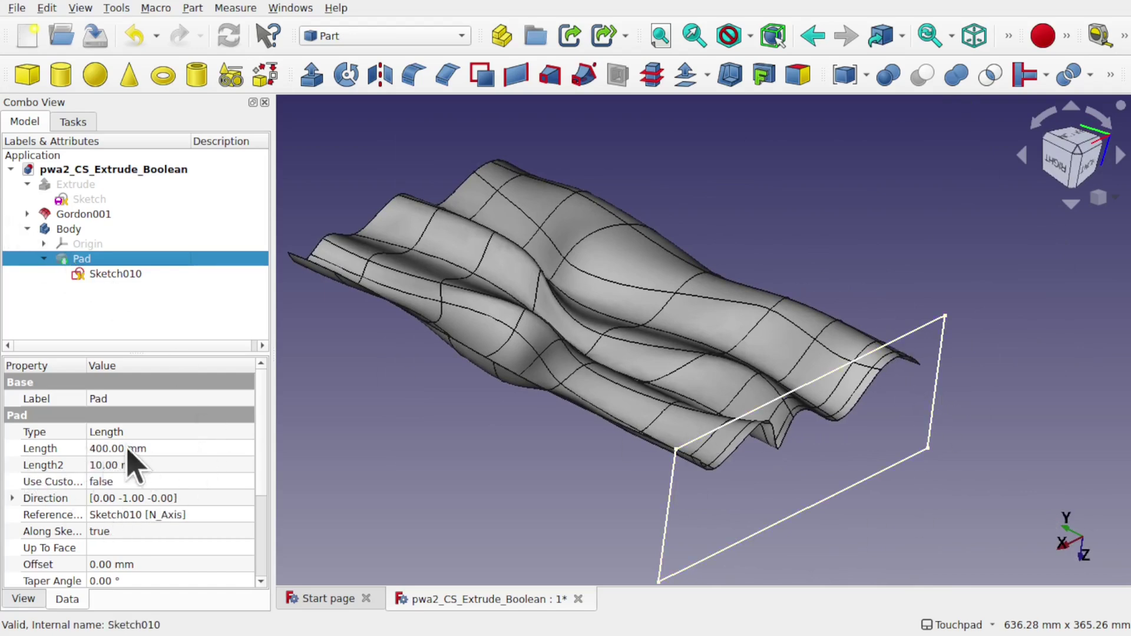
Step: Delete the Pad and the Body while keeping Sketch010 as a standalone object
left_click(108, 276)
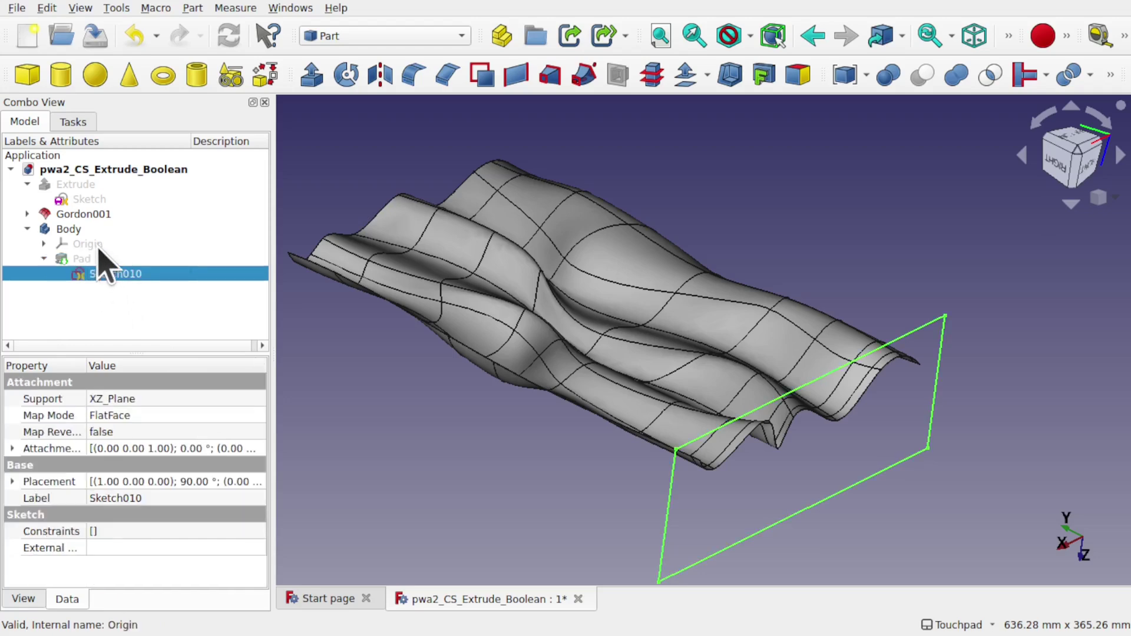
left_click(83, 259)
key("Delete")
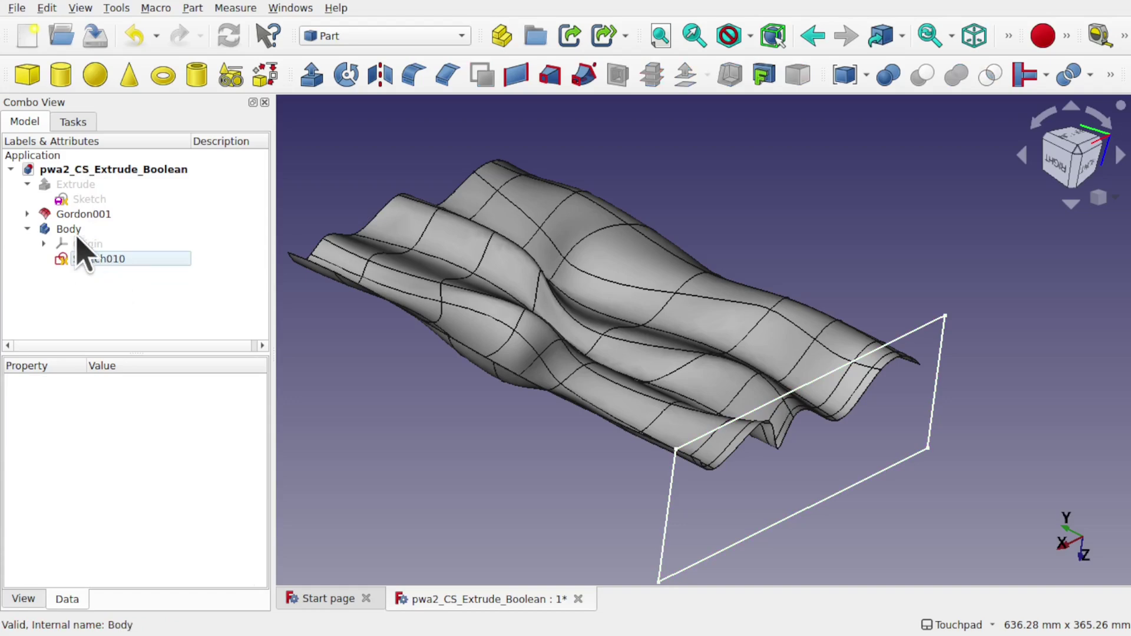
left_click(76, 231)
key("Delete")
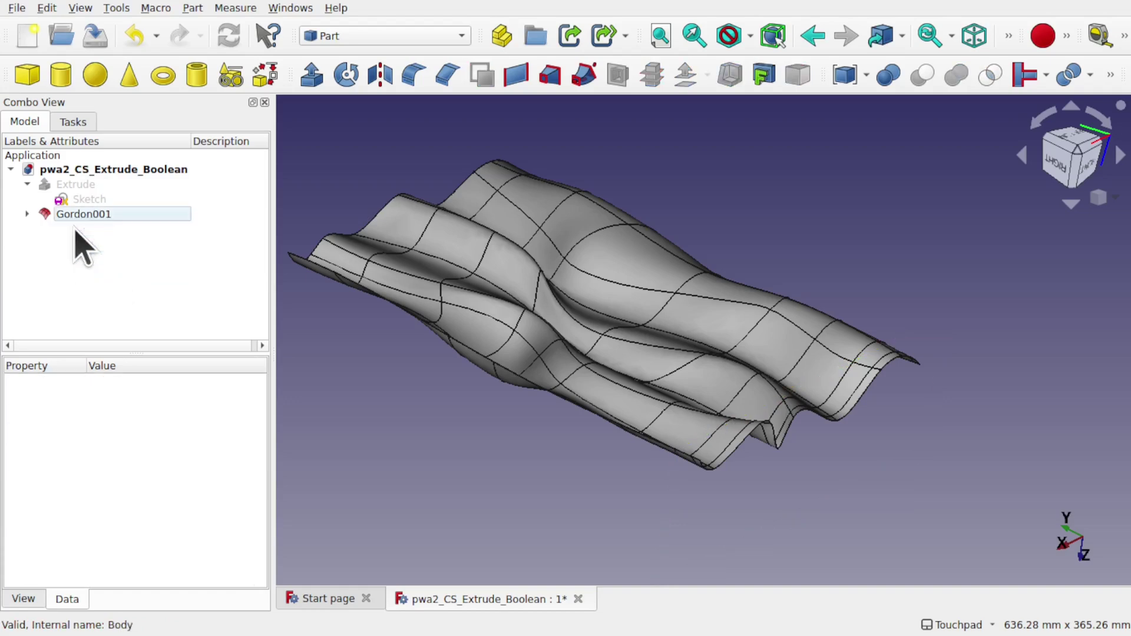
key("ctrl+z")
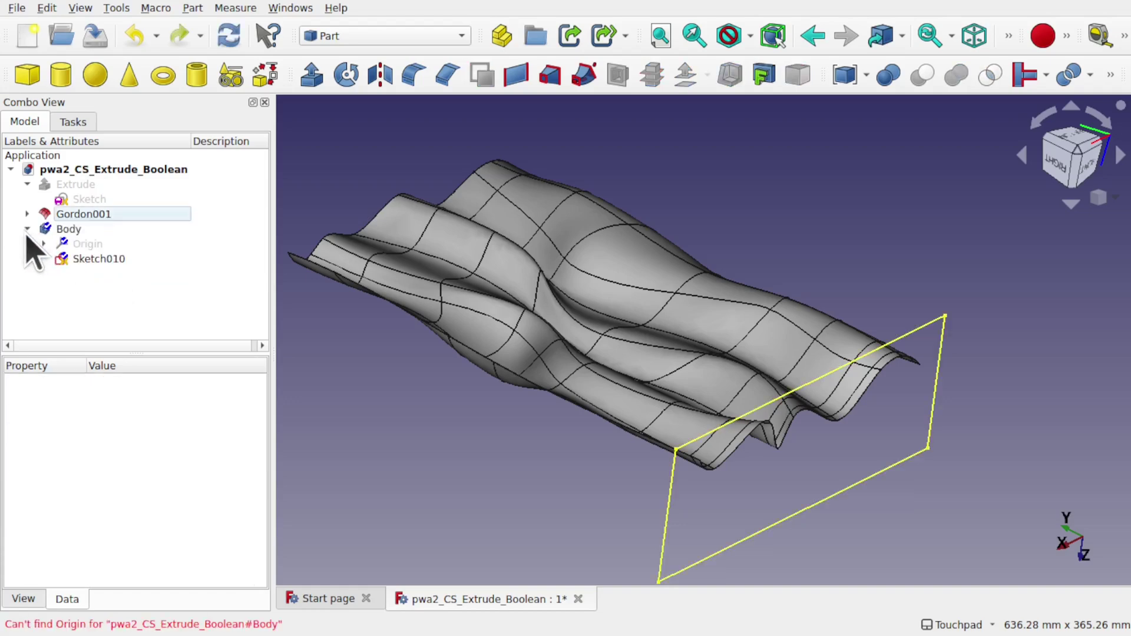
mouse_move(99, 260)
left_mouse_down()
mouse_move(71, 253)
mouse_move(63, 222)
mouse_move(94, 172)
left_mouse_up()
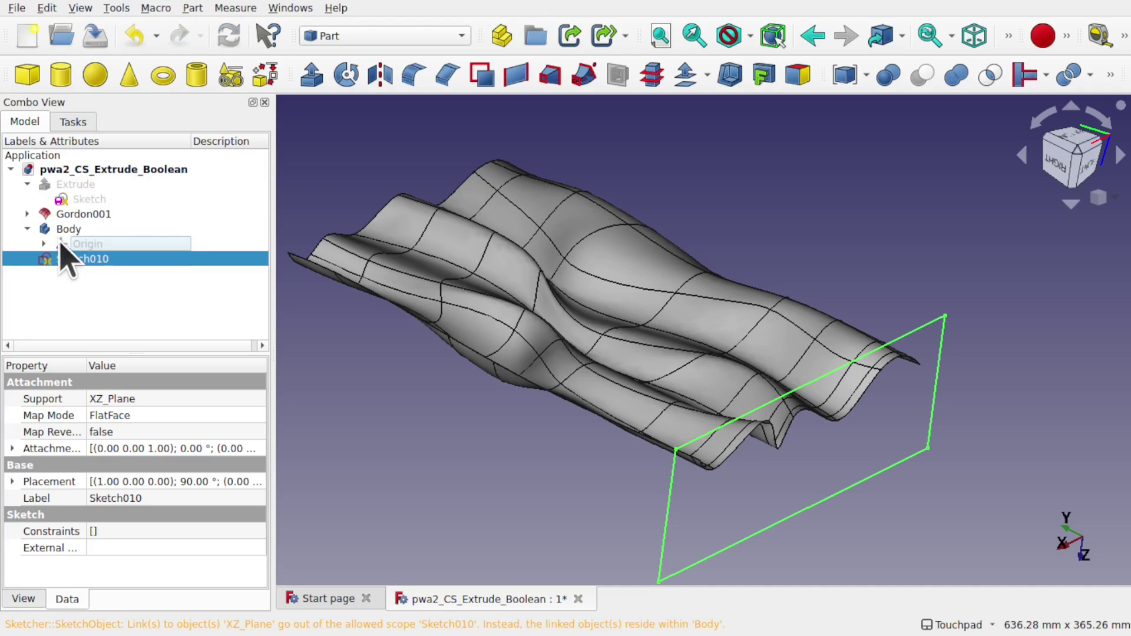
left_click(73, 233)
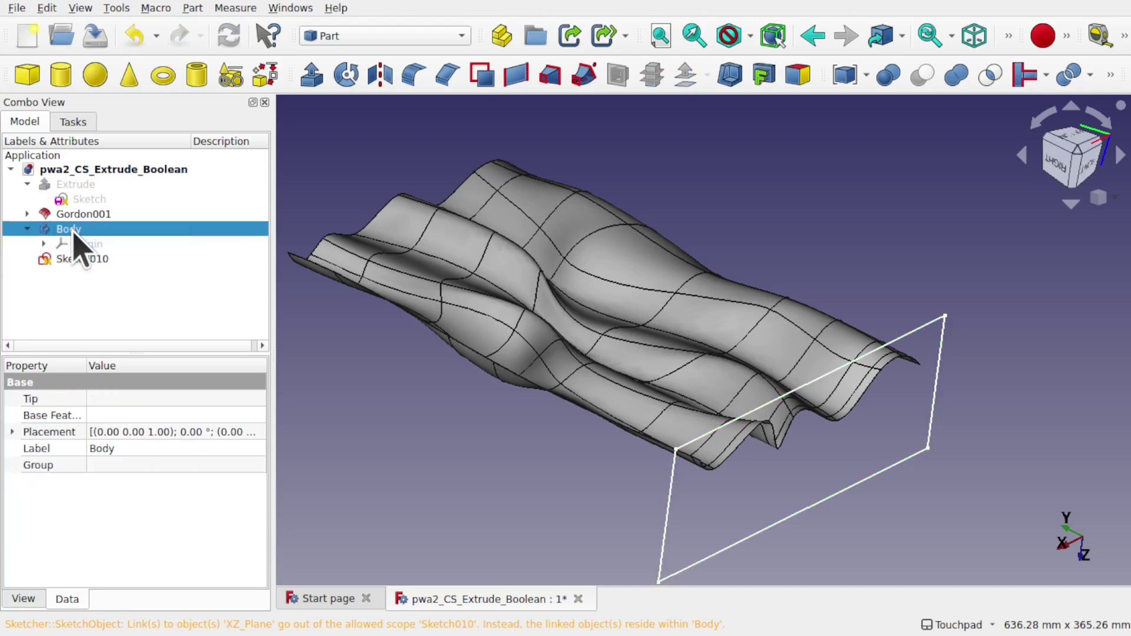
key("Delete")
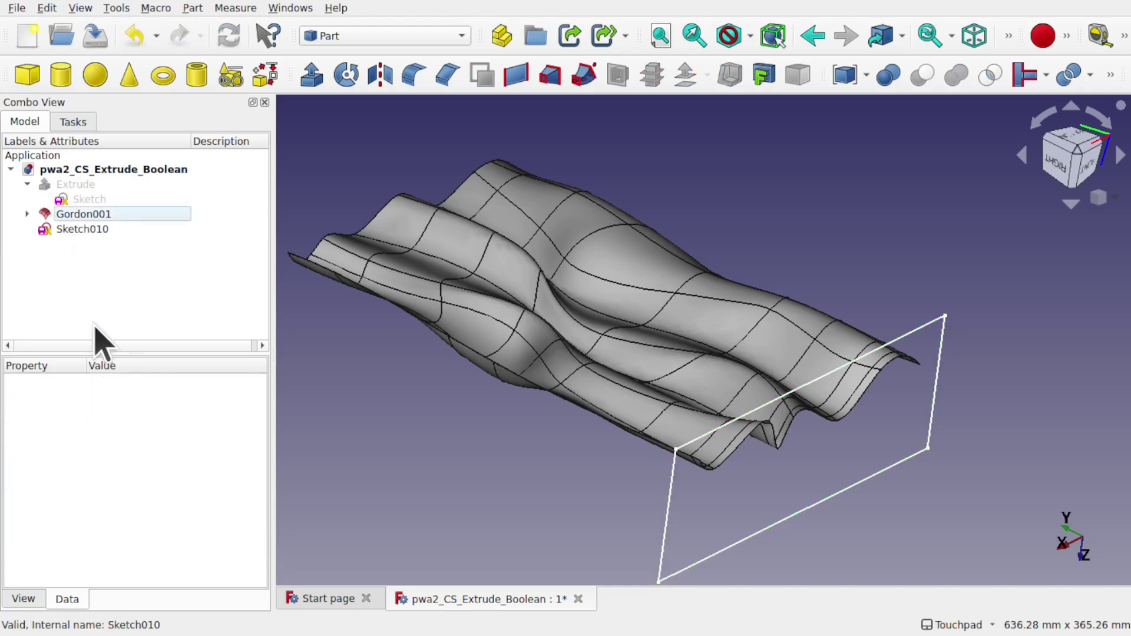
left_click(80, 231)
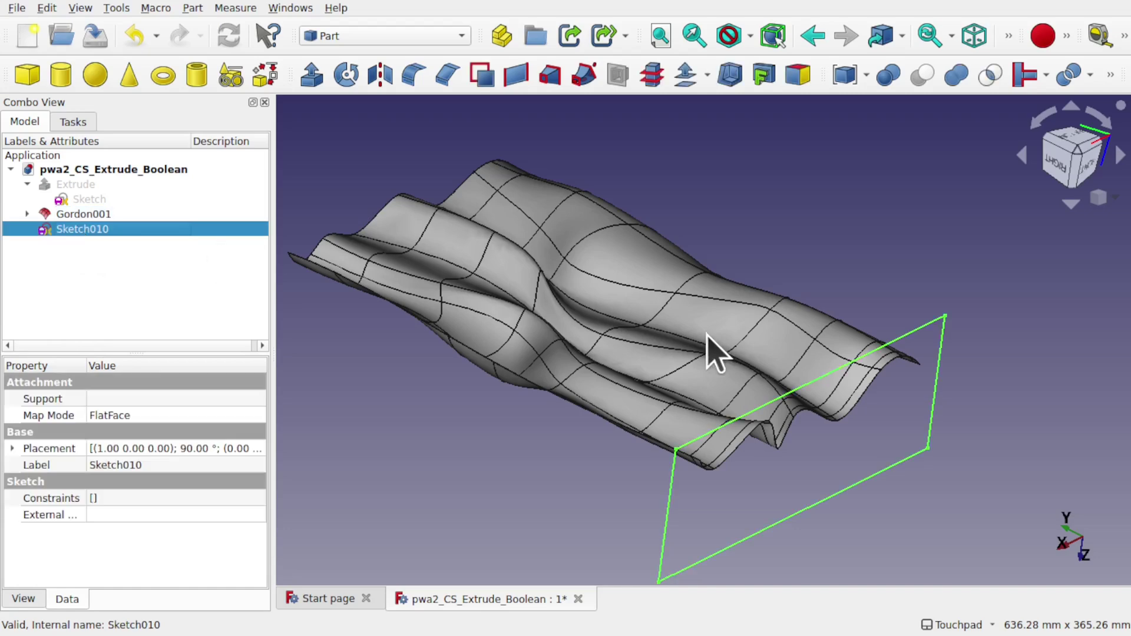
Step: Extrude Sketch010 and flip Extrude001's Length Fwd from 390 mm to -390 mm
left_click(312, 75)
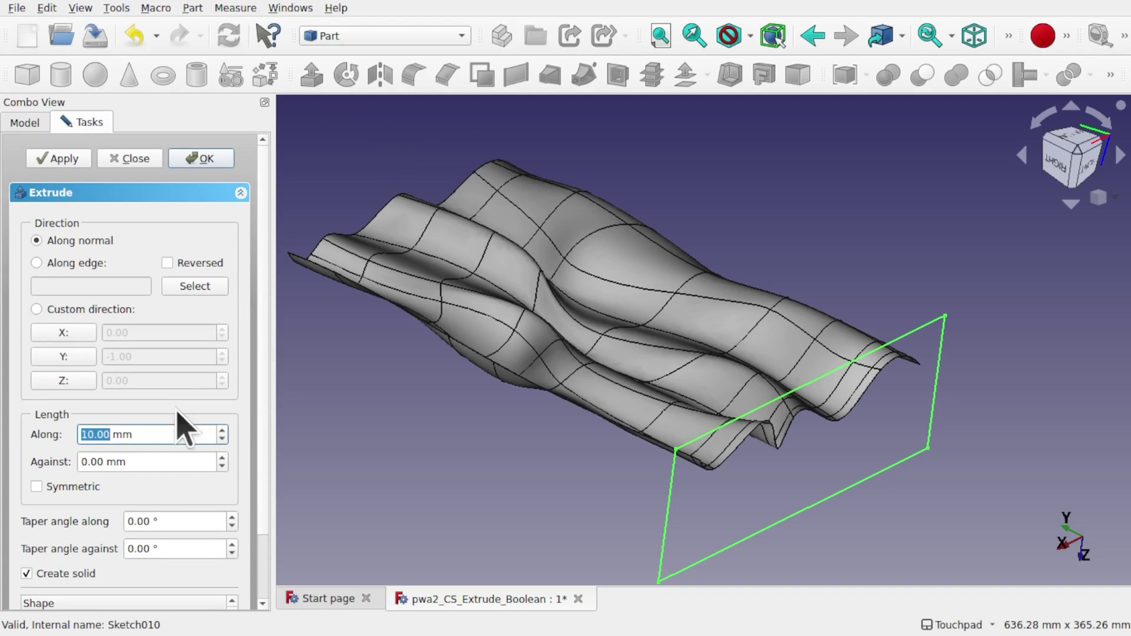
key("Return")
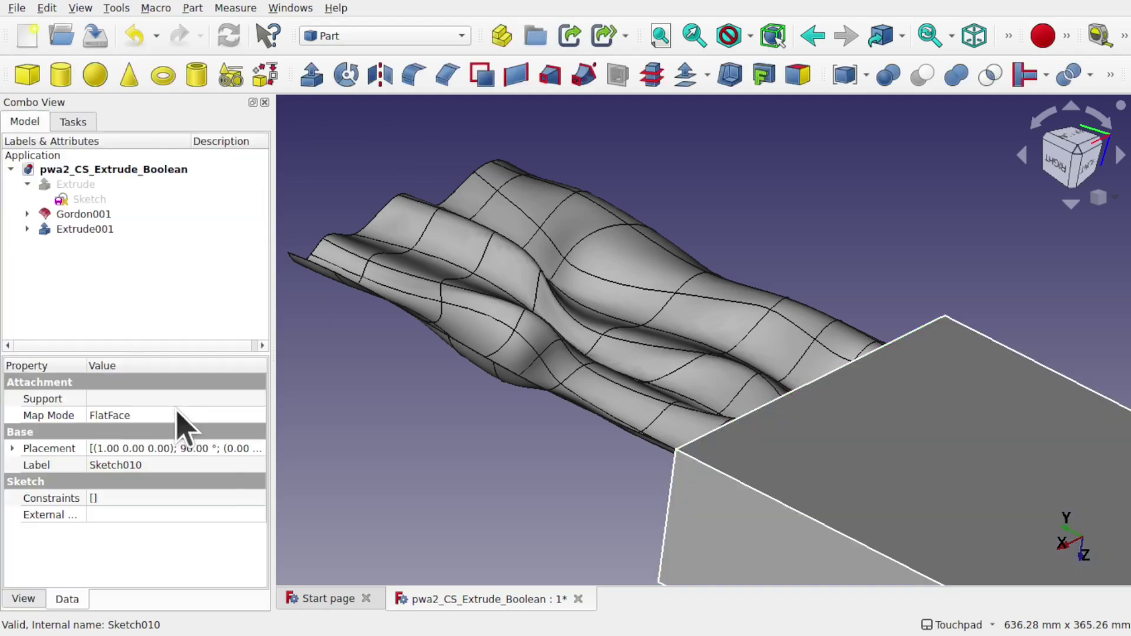
left_click(75, 231)
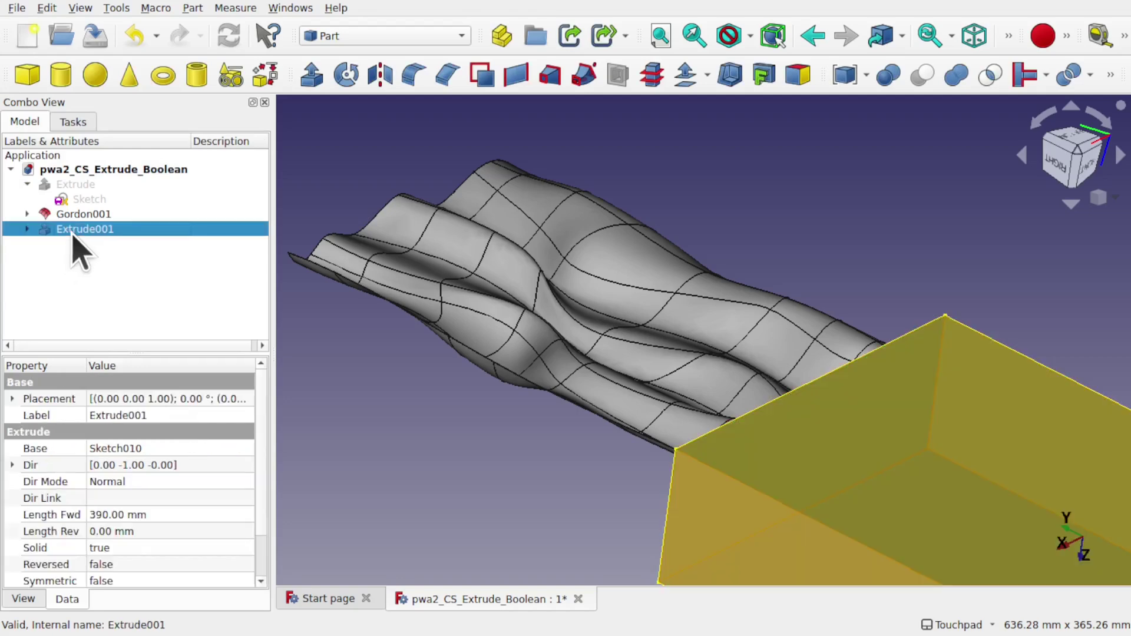
left_click(92, 513)
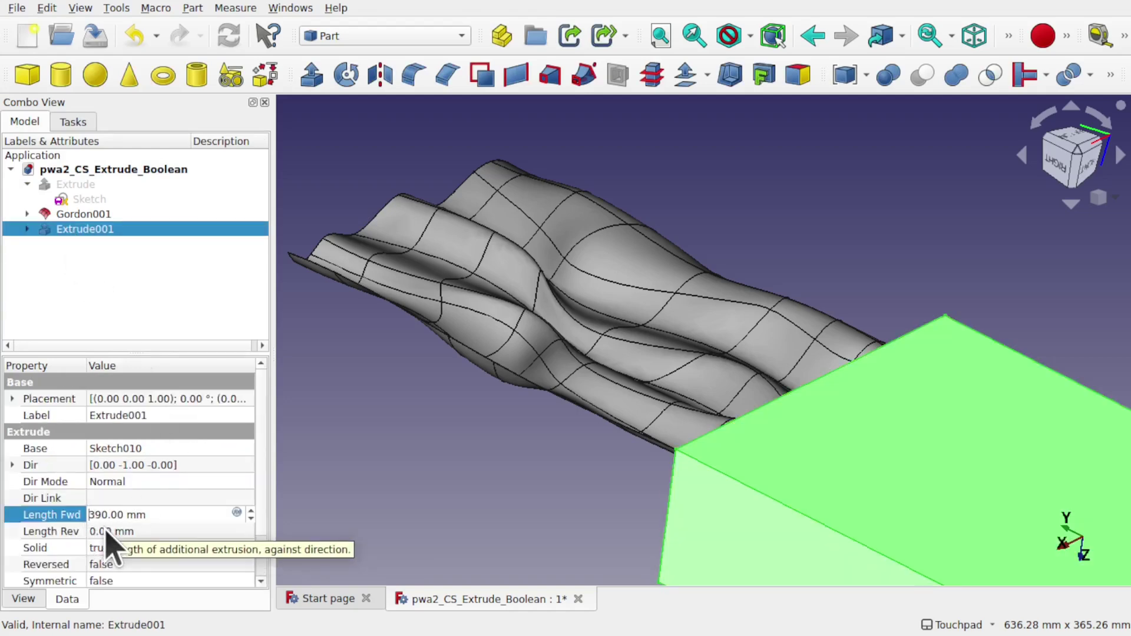
type("-")
key("Return")
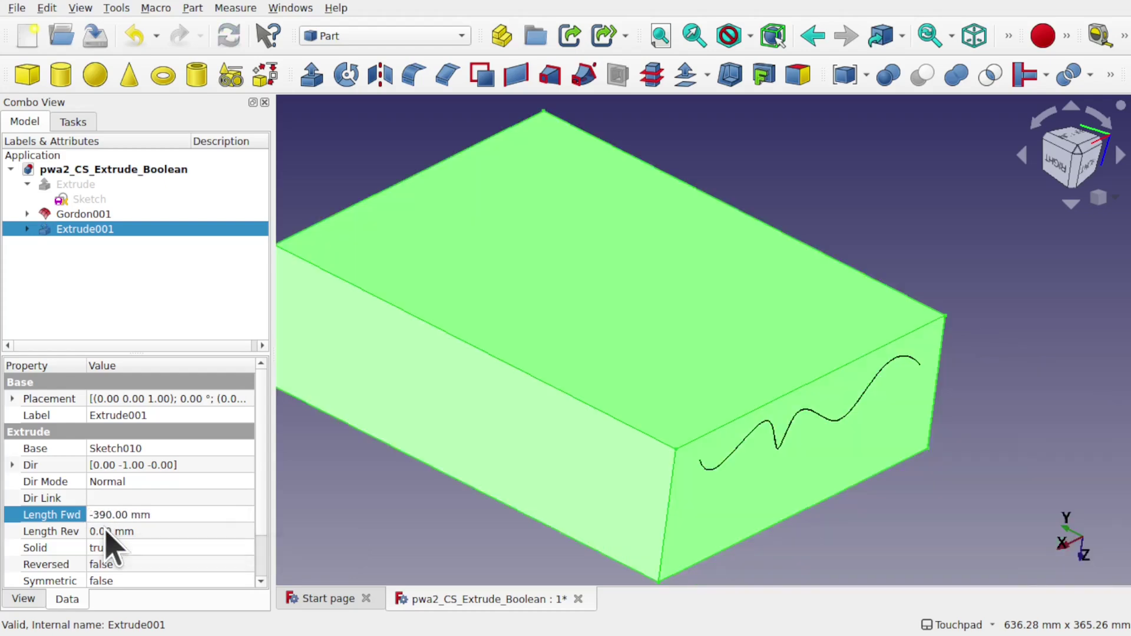
Step: Orbit and pan to inspect the -390 mm block against the wavy curve
left_click_drag(681, 465, 884, 471, "alt")
mouse_move(568, 300)
left_mouse_down("alt")
mouse_move(740, 320)
mouse_move(704, 316)
mouse_move(500, 191)
left_mouse_up("alt")
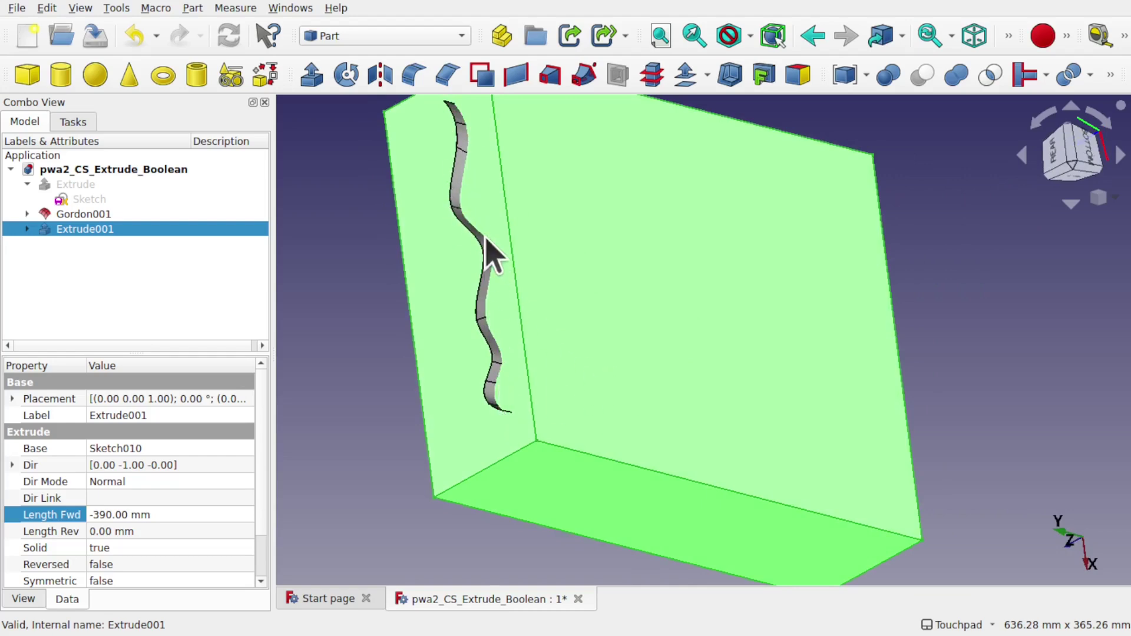
left_click_drag(489, 236, 538, 344, "shift")
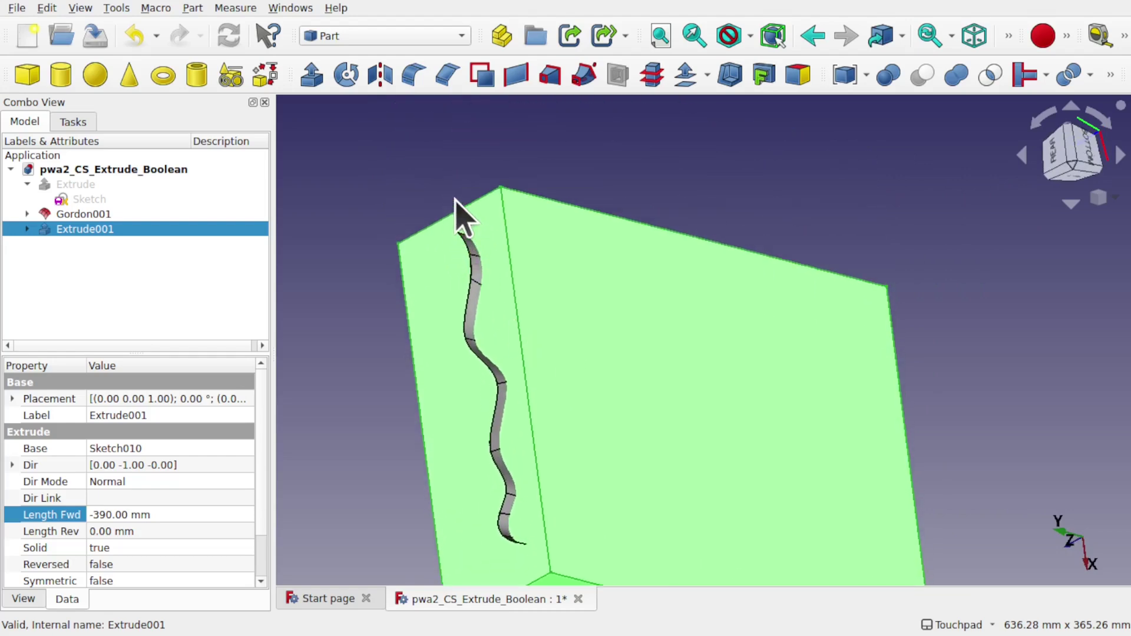
left_click_drag(554, 486, 550, 320, "alt")
mouse_move(821, 447)
left_mouse_down("alt")
mouse_move(621, 293)
mouse_move(506, 226)
mouse_move(639, 330)
mouse_move(750, 359)
mouse_move(752, 342)
left_mouse_up("alt")
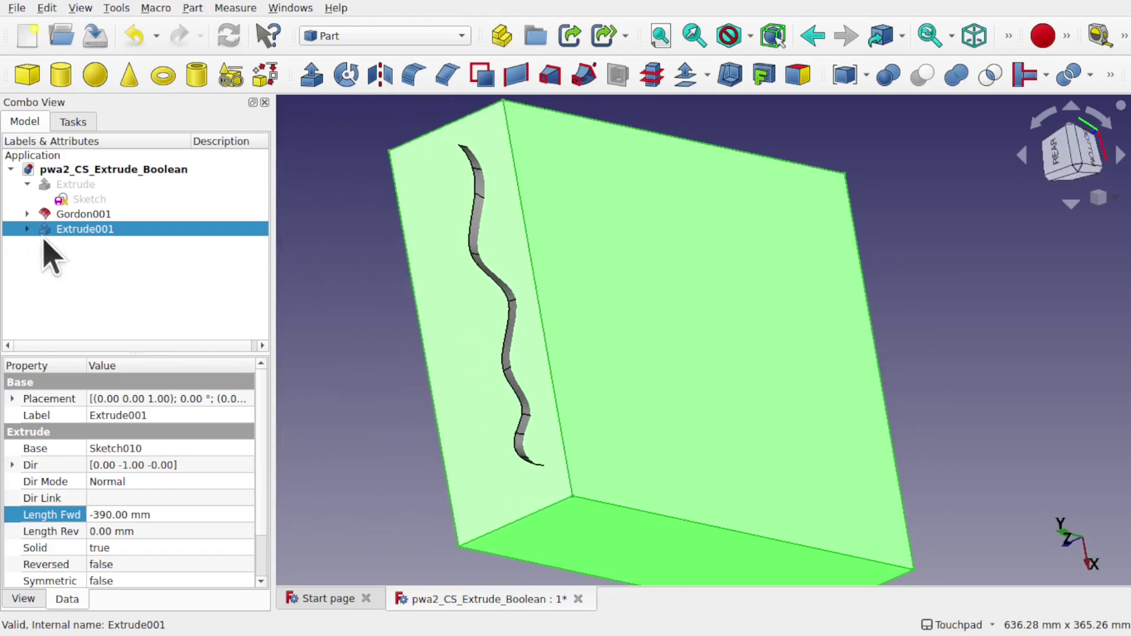
left_click(88, 274)
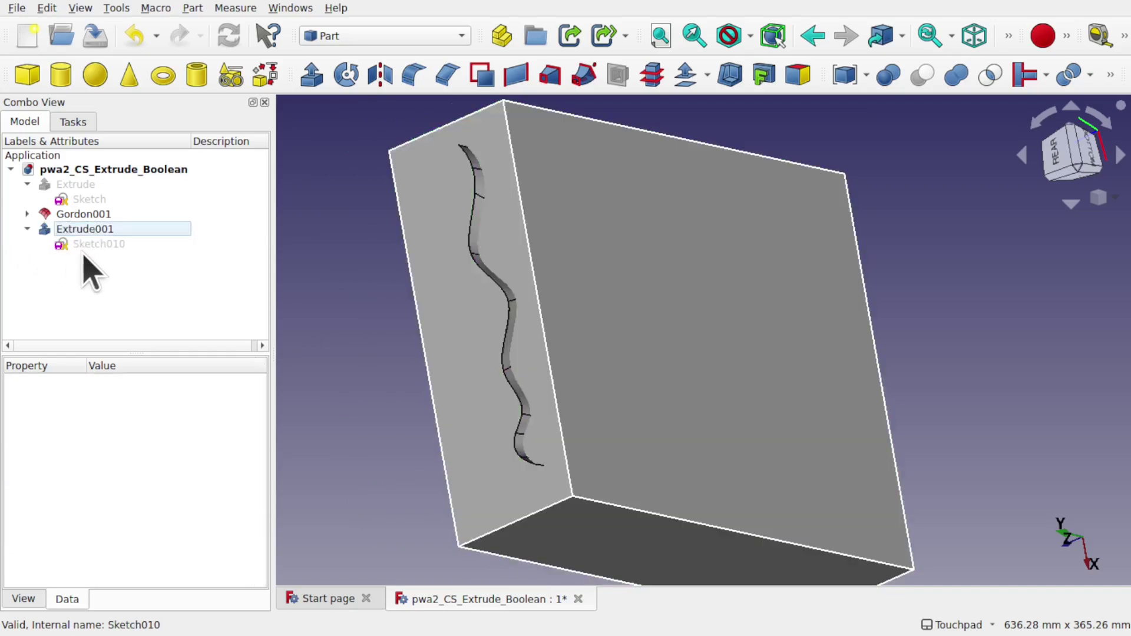
Step: In Sketch010, drag the rectangle's left and right edges to the wavy panel's ends
double_click(89, 246)
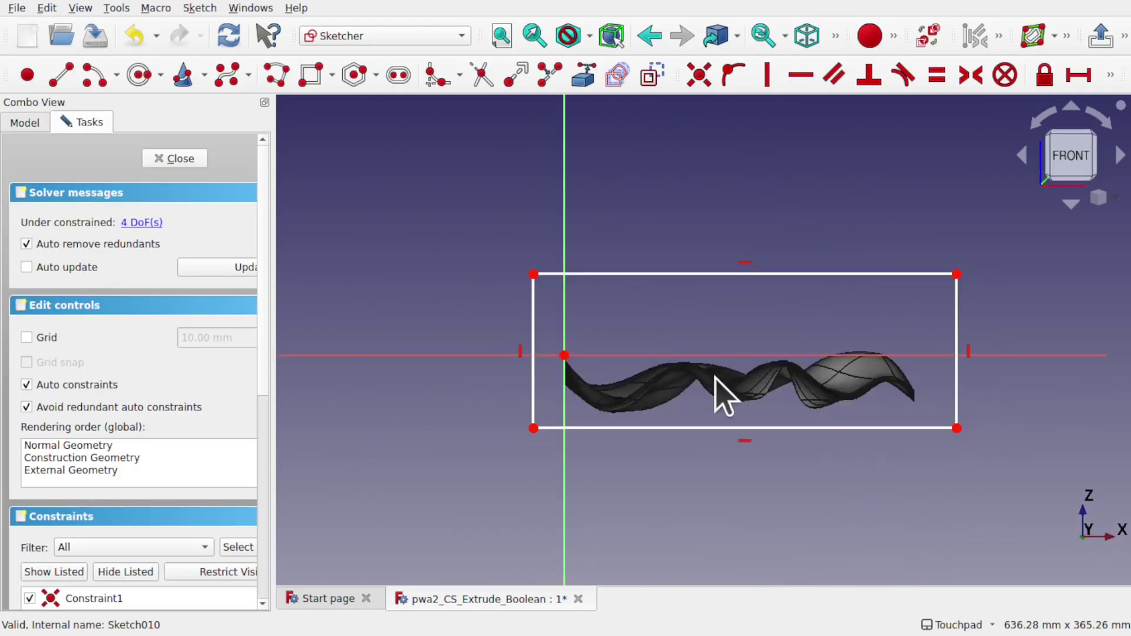
left_click_drag(533, 379, 567, 370)
left_click_drag(956, 380, 908, 380)
scroll(902, 429, "up", 5)
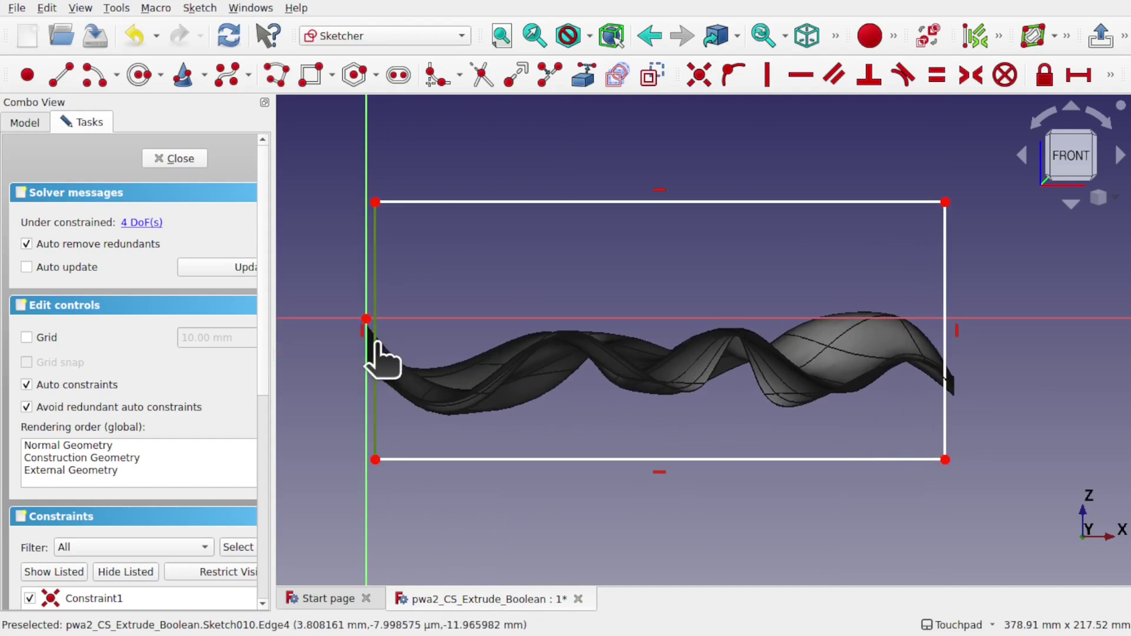
left_click_drag(371, 347, 380, 358)
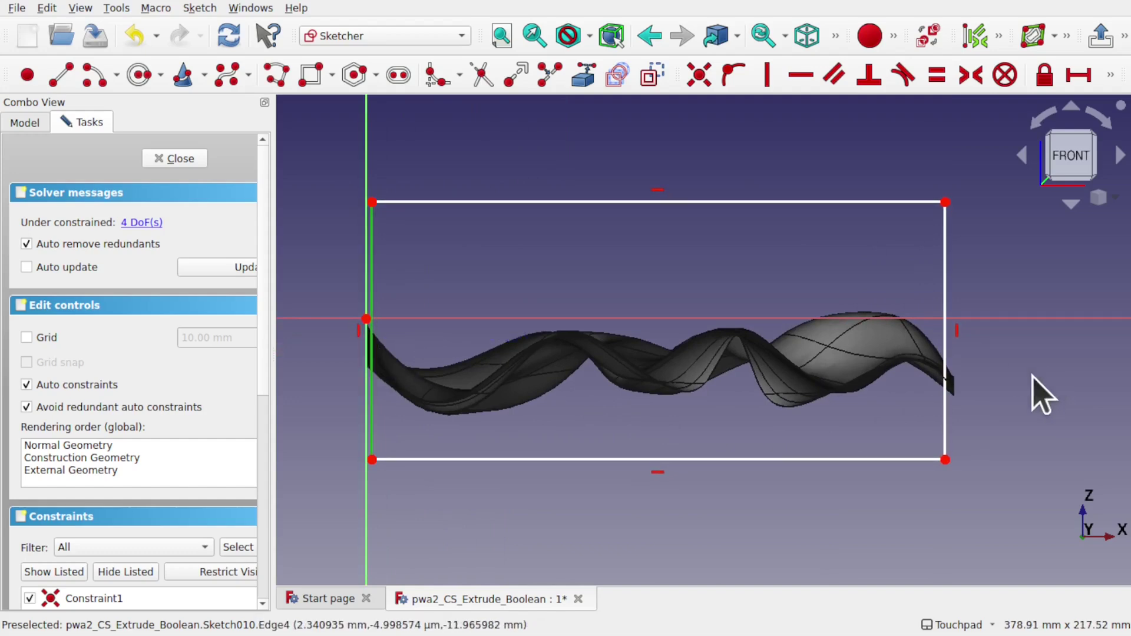
left_click_drag(956, 419, 959, 419)
Step: Close the sketch and move Extrude001 1.80 mm with the Transform tool
left_click(180, 159)
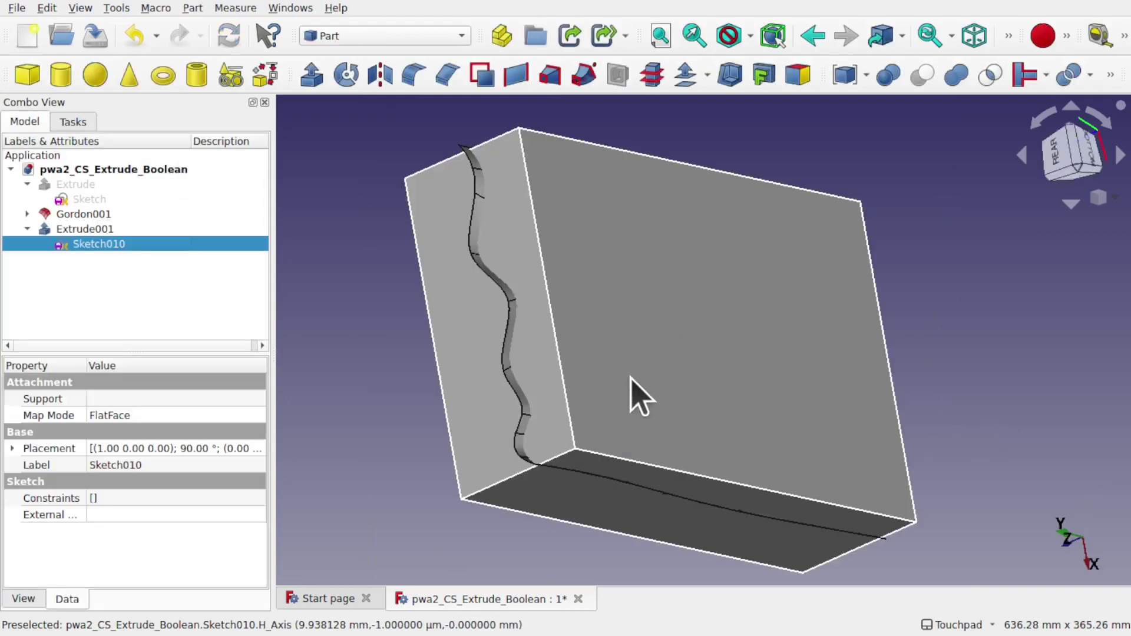
middle_click_drag(631, 382, 571, 442)
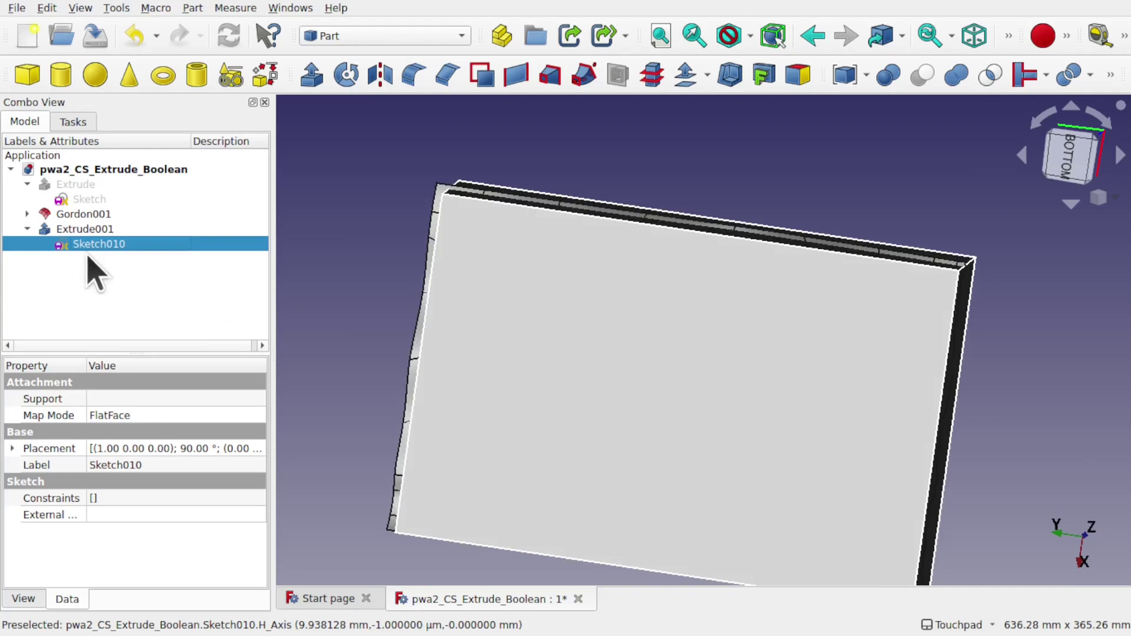
left_click(90, 230)
right_click(91, 233)
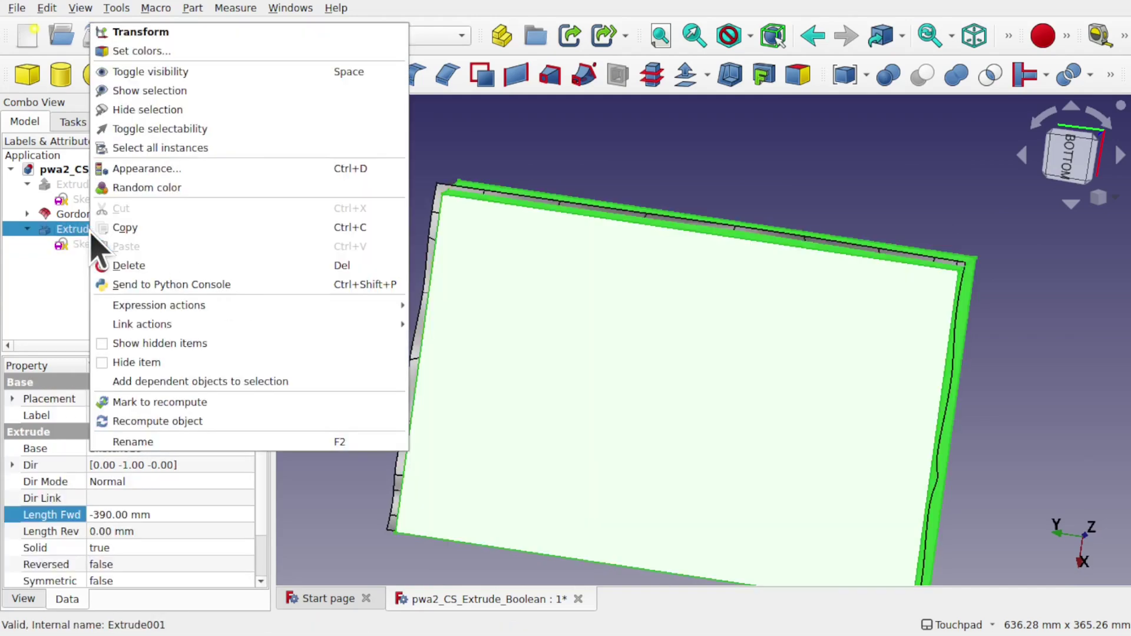
left_click(175, 35)
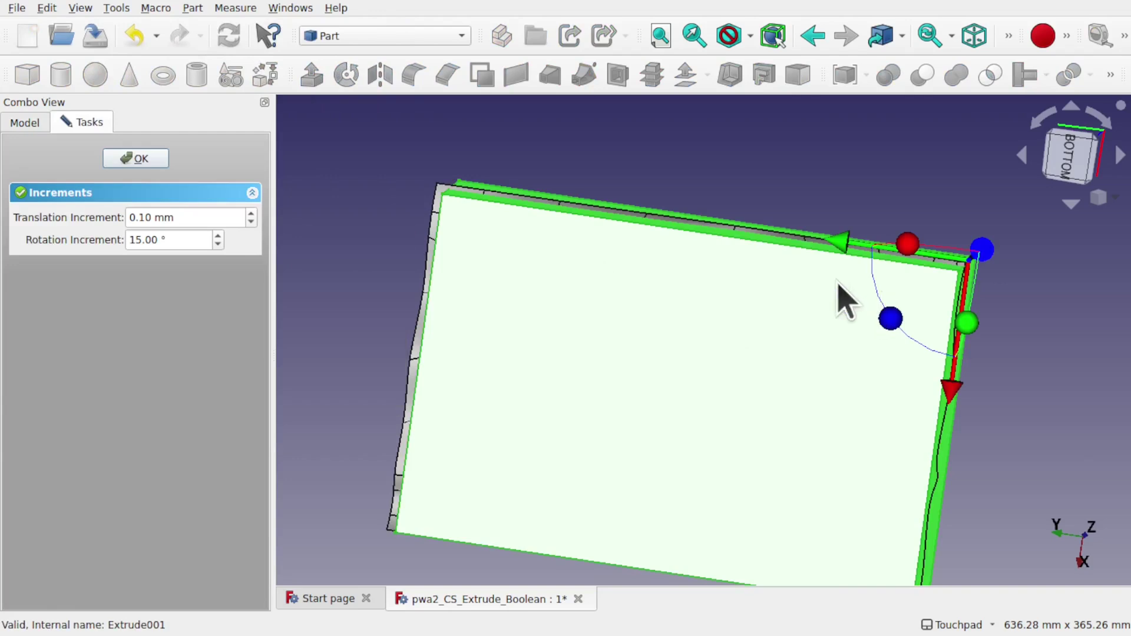
left_click_drag(844, 246, 832, 250)
middle_click_drag(831, 250, 780, 274)
left_click(149, 161)
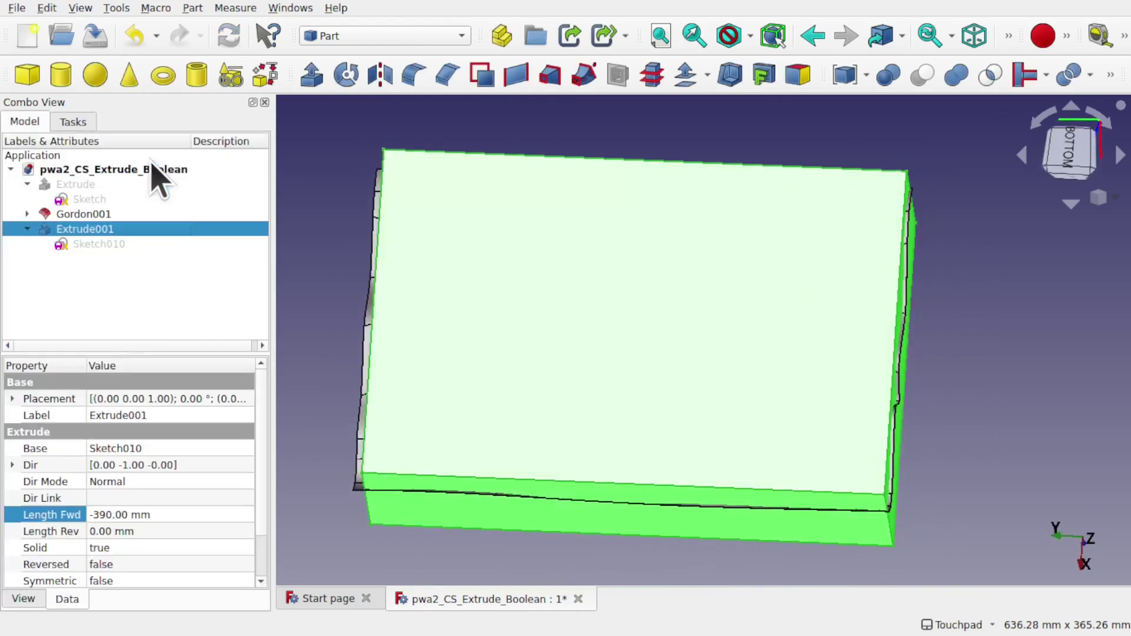
Step: Orbit around the moved box to inspect where the wavy surface cuts its side
mouse_move(683, 348)
middle_mouse_down()
mouse_move(575, 393)
mouse_move(699, 334)
middle_mouse_up()
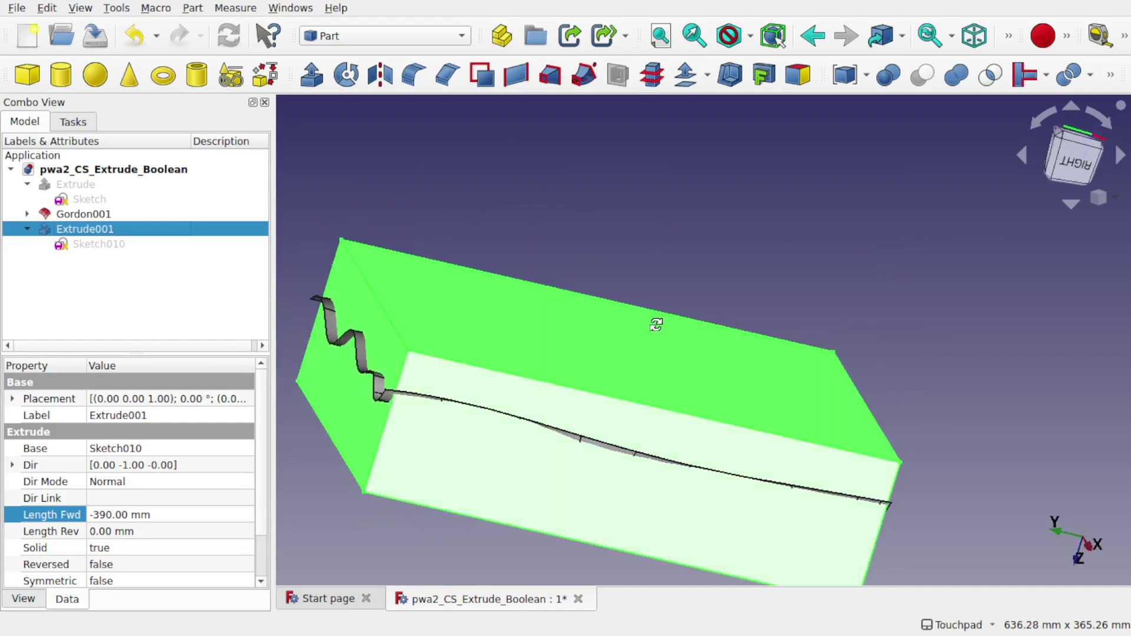
left_click_drag(559, 397, 460, 412, "alt")
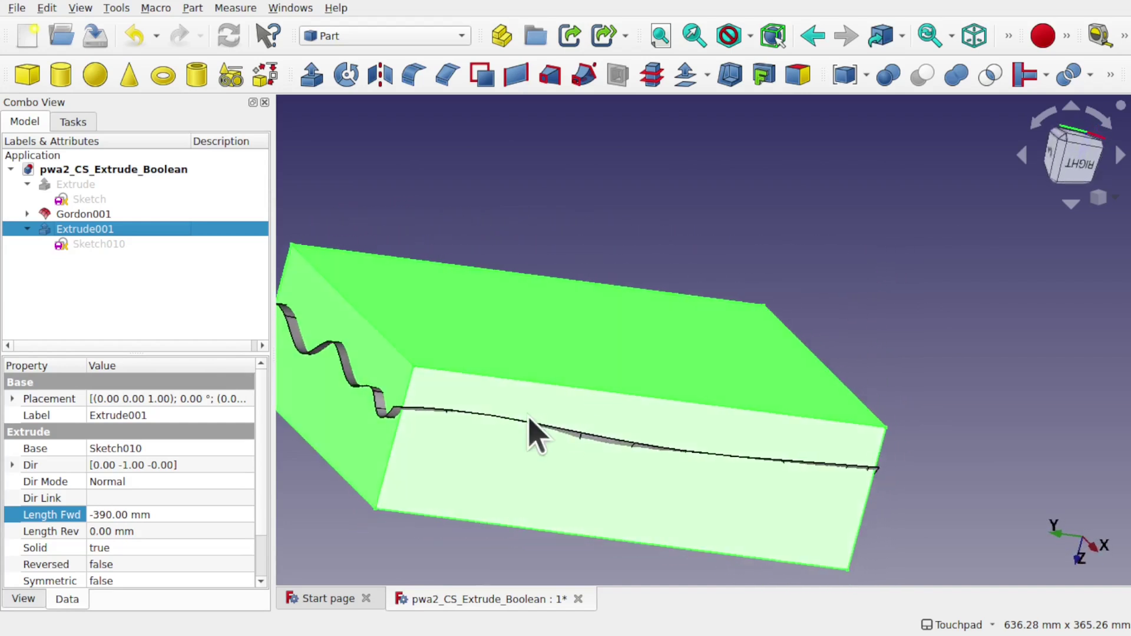
left_click_drag(389, 413, 543, 380, "alt")
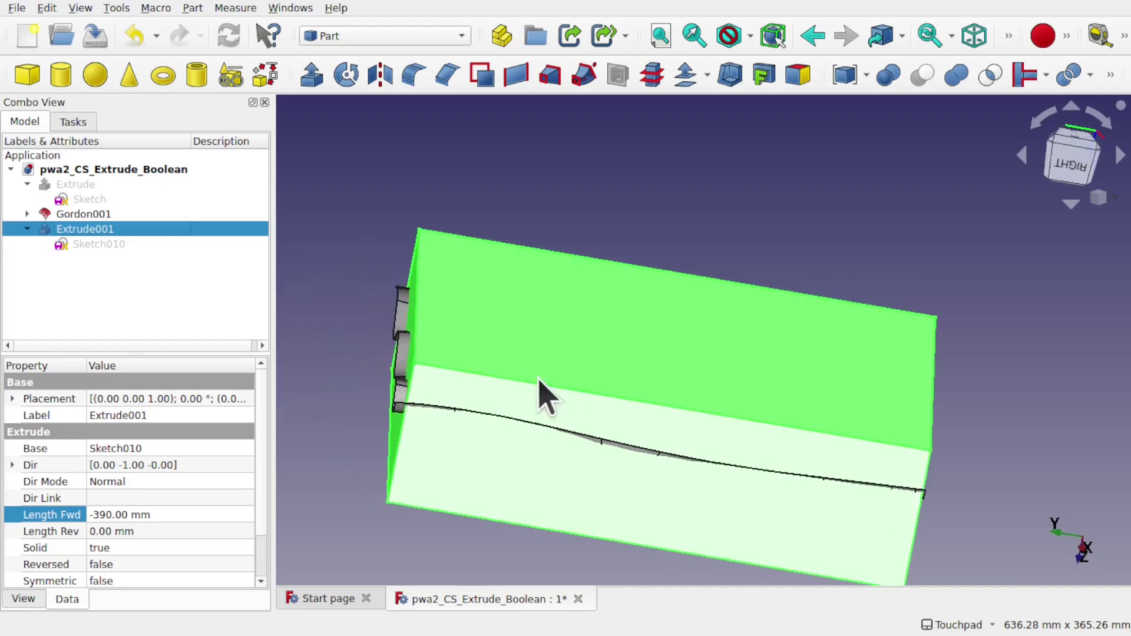
Step: Slice Extrude001 apart along the Gordon001 surface into Slice.0 and Slice.1
double_click(93, 230)
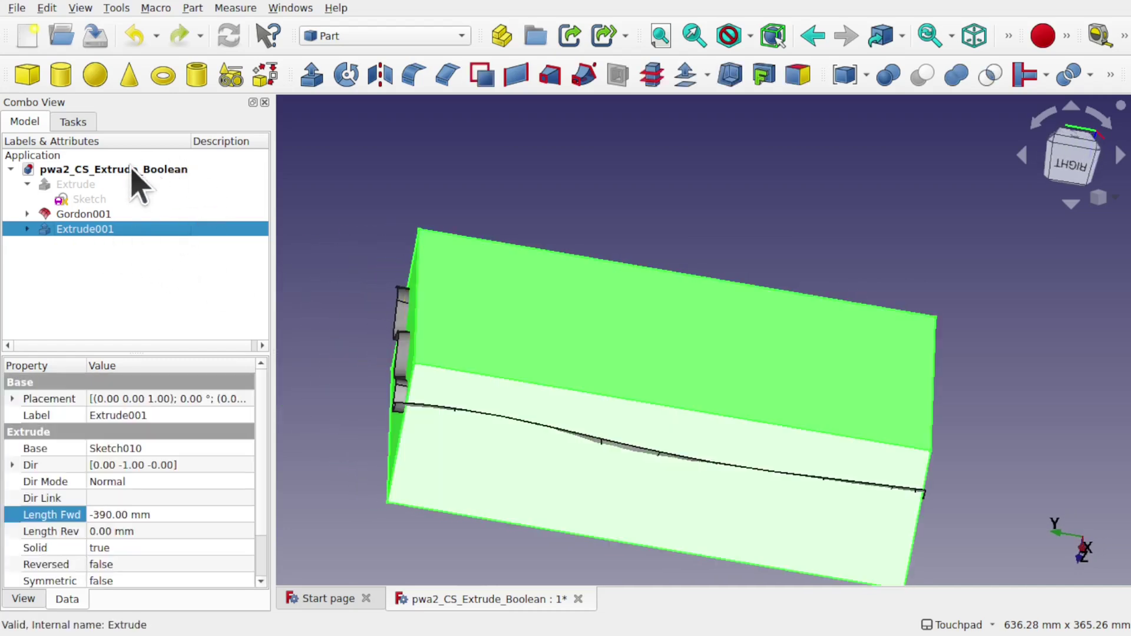
left_click(76, 216, "ctrl")
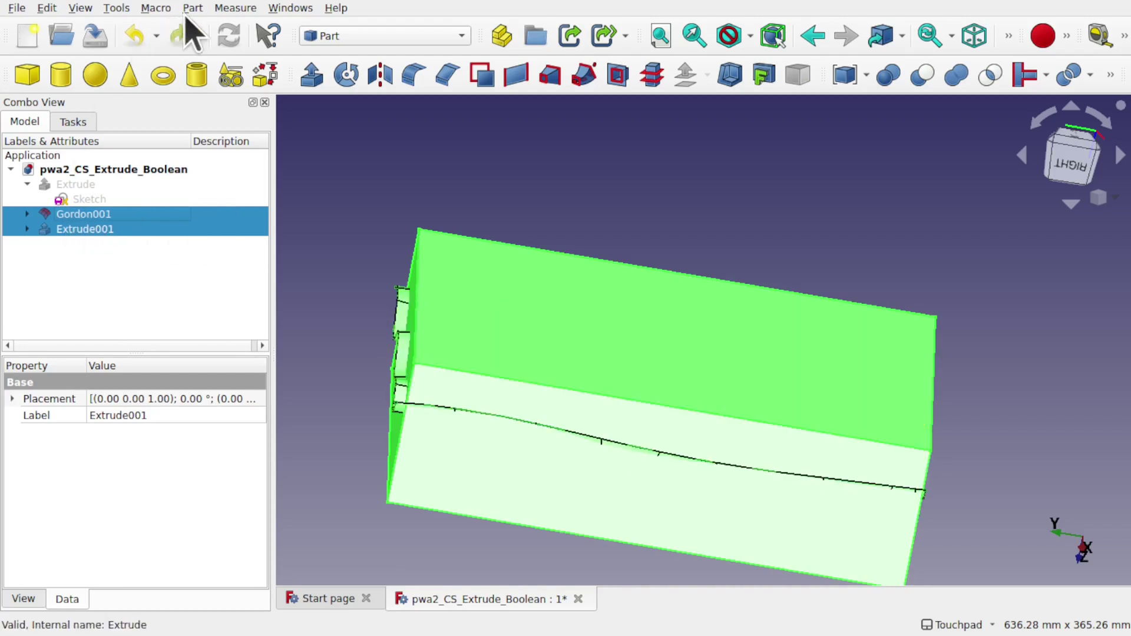
left_click(193, 7)
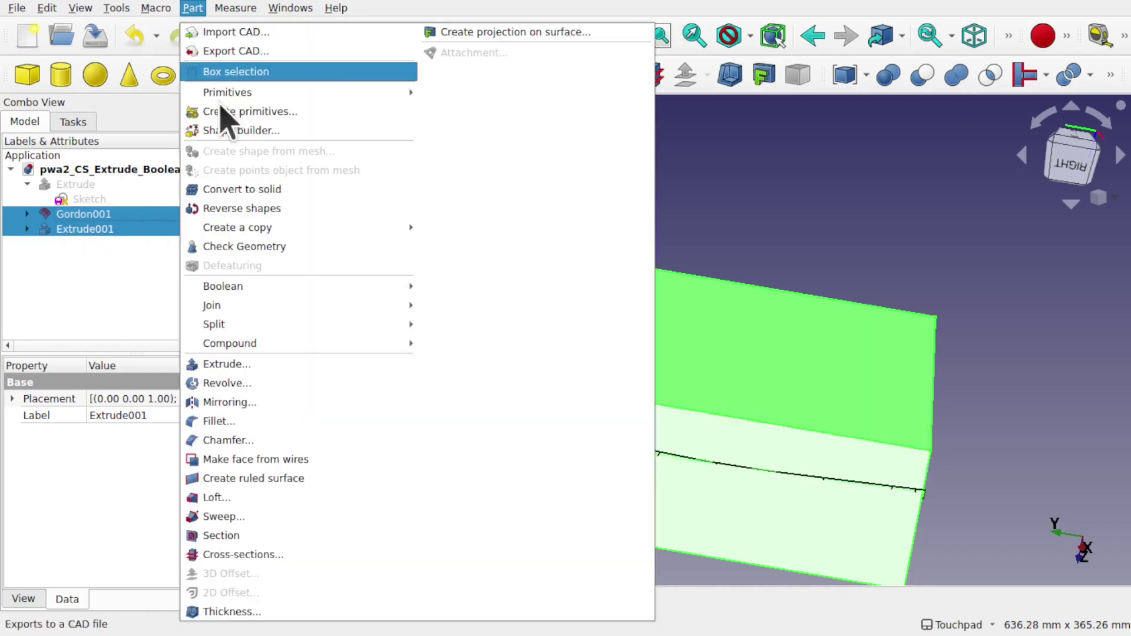
mouse_move(324, 325)
left_click(481, 344)
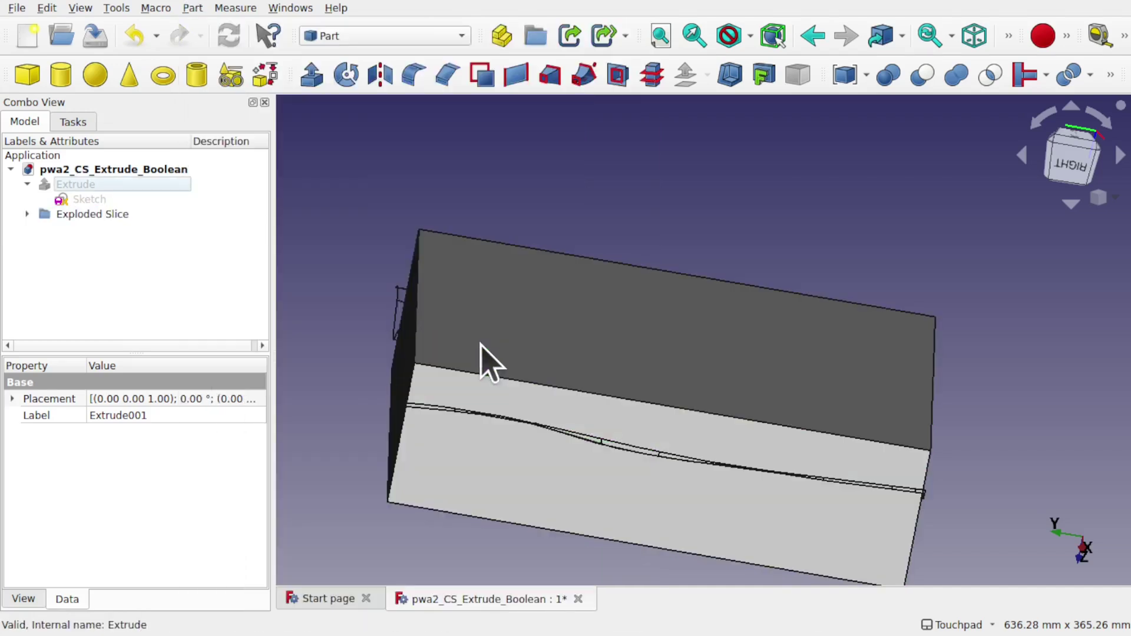
mouse_move(482, 361)
left_mouse_down("shift")
mouse_move(502, 354)
mouse_move(636, 388)
mouse_move(521, 391)
mouse_move(486, 375)
mouse_move(535, 354)
mouse_move(518, 271)
mouse_move(647, 287)
mouse_move(493, 366)
left_mouse_up("shift")
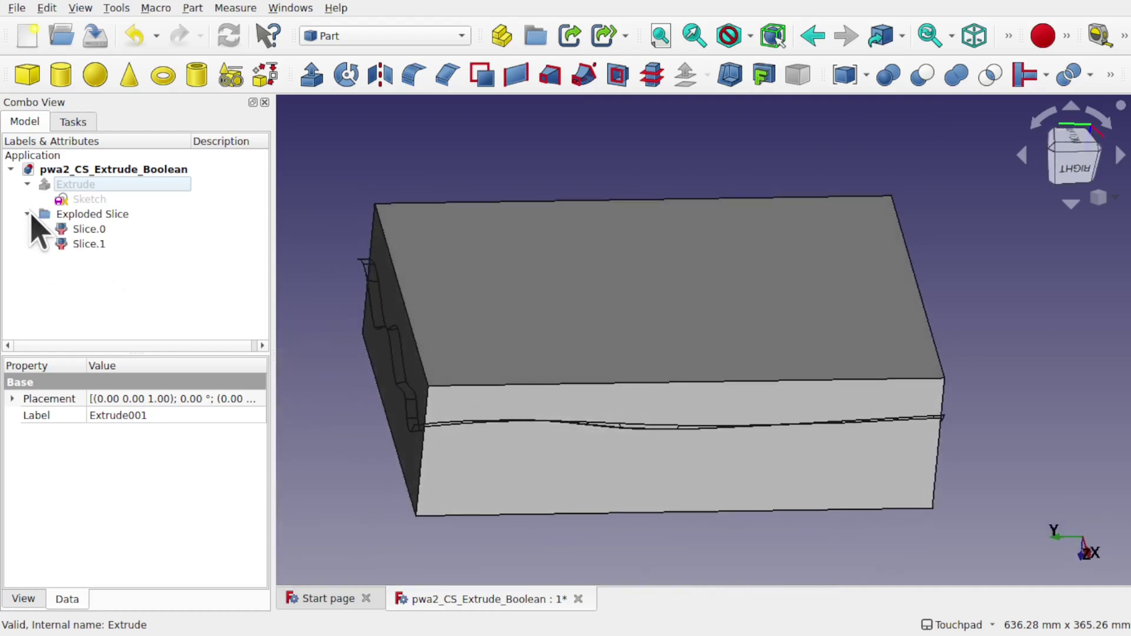
Step: Hide the Freehand_BSpline curves listed under Gordon001 in the slice tree
left_click(44, 229)
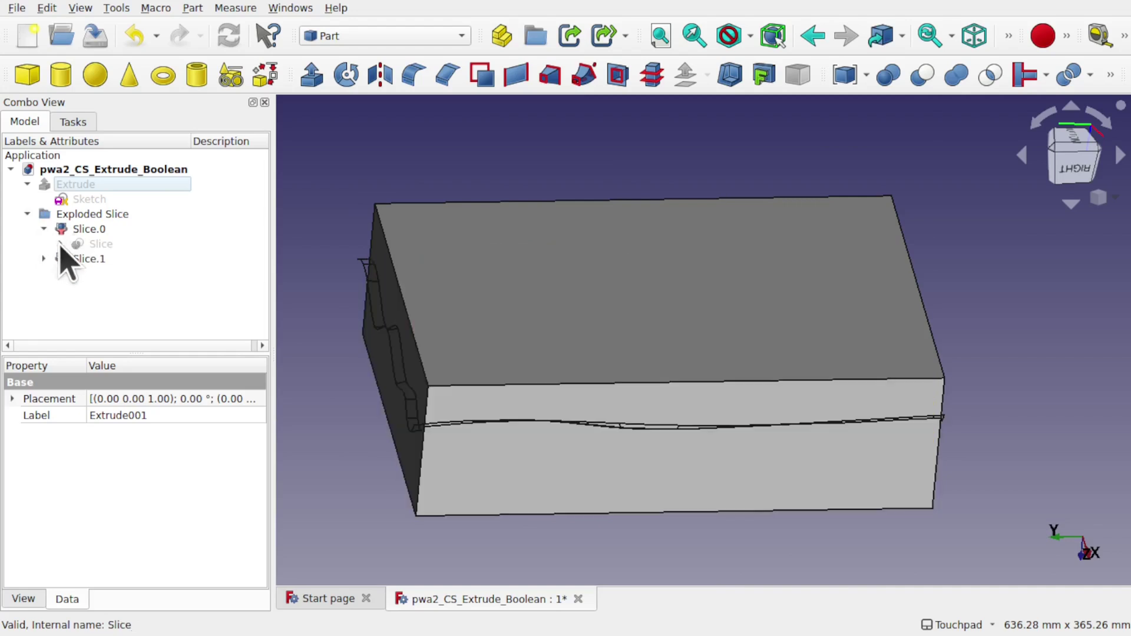
left_click(60, 244)
left_click(78, 274)
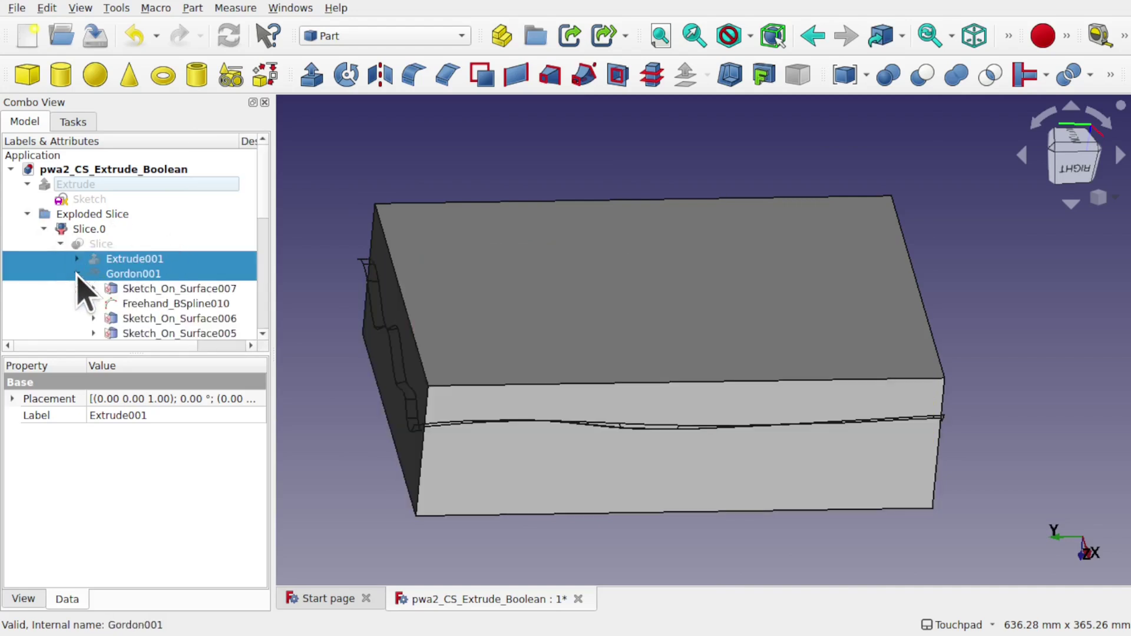
left_click(163, 290)
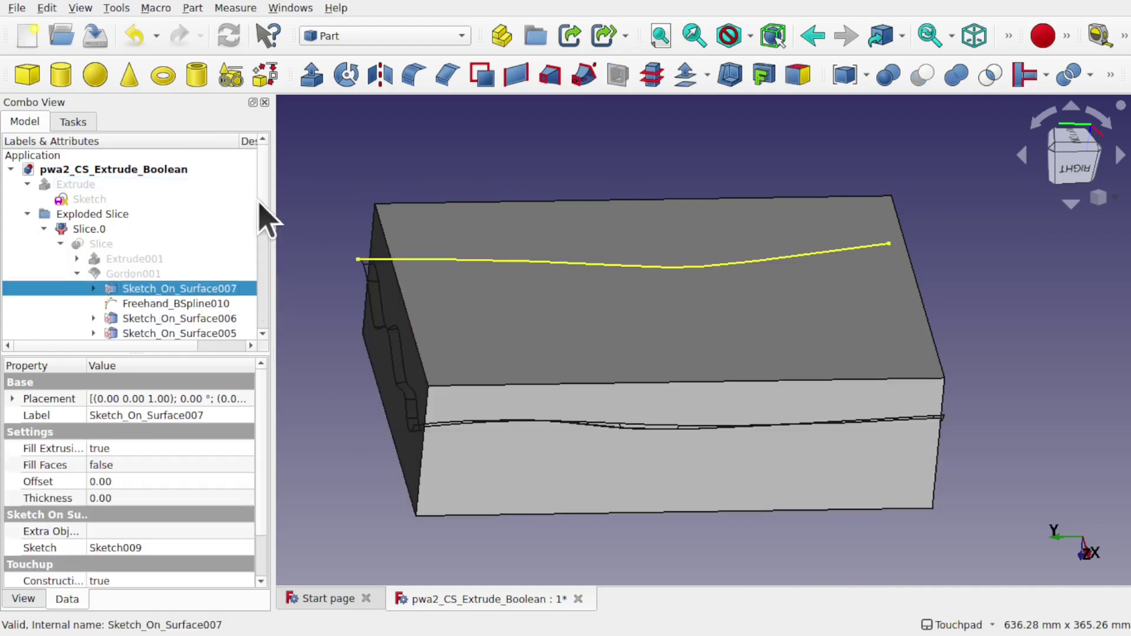
left_click_drag(262, 205, 263, 314)
left_click(217, 307, "shift")
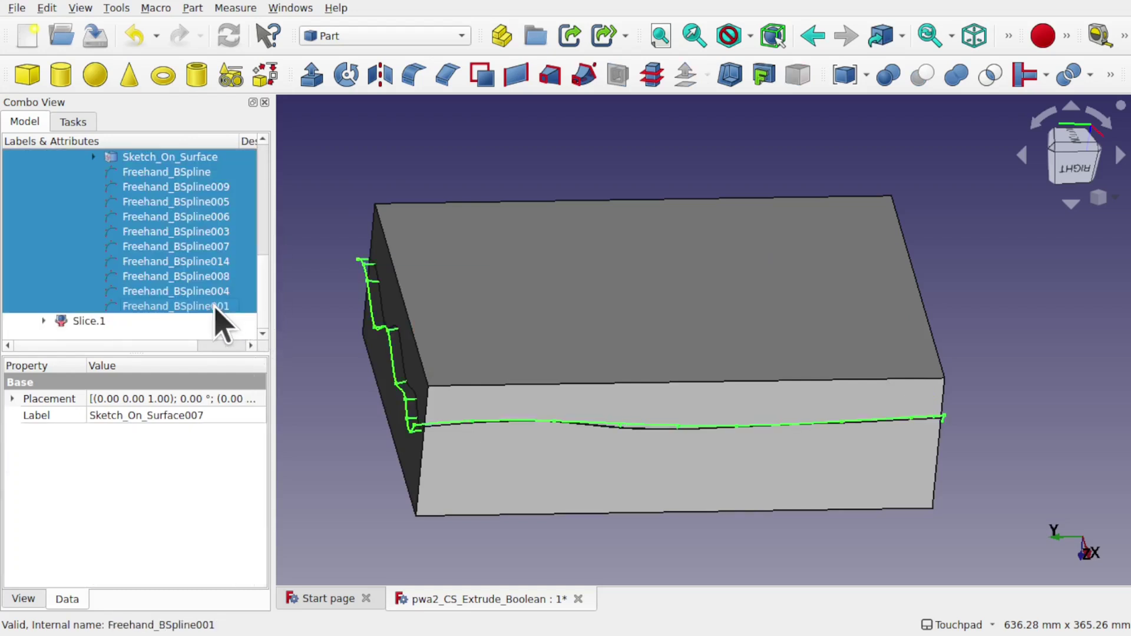
key("space")
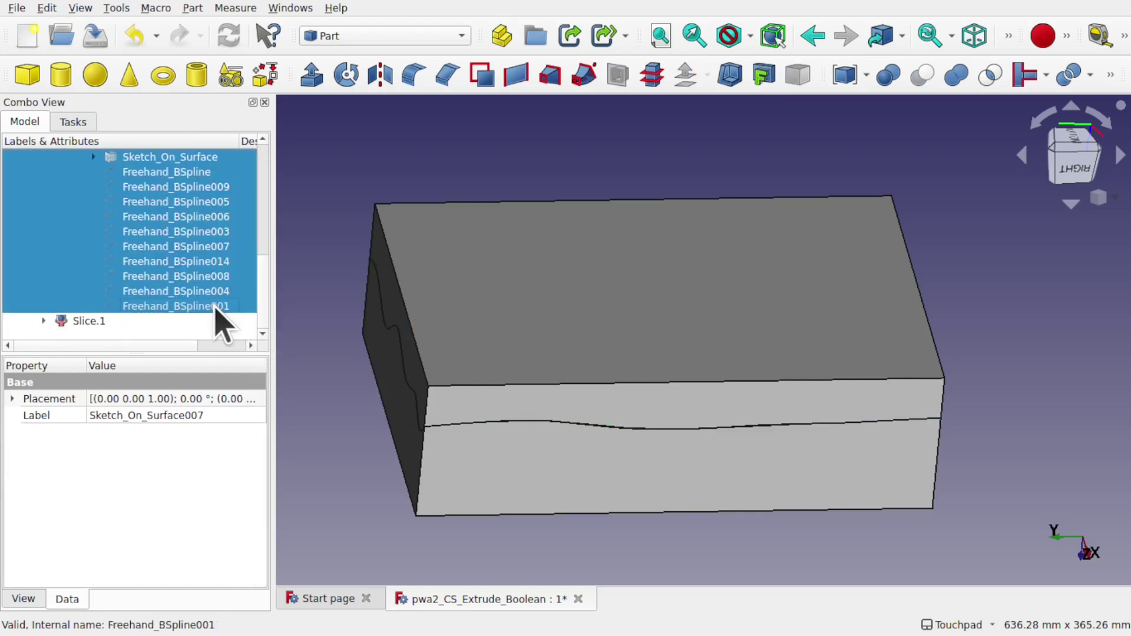
left_click(343, 412)
Step: Toggle the slices' visibility so only the wavy-topped slice remains shown
left_click_drag(554, 426, 604, 393, "alt")
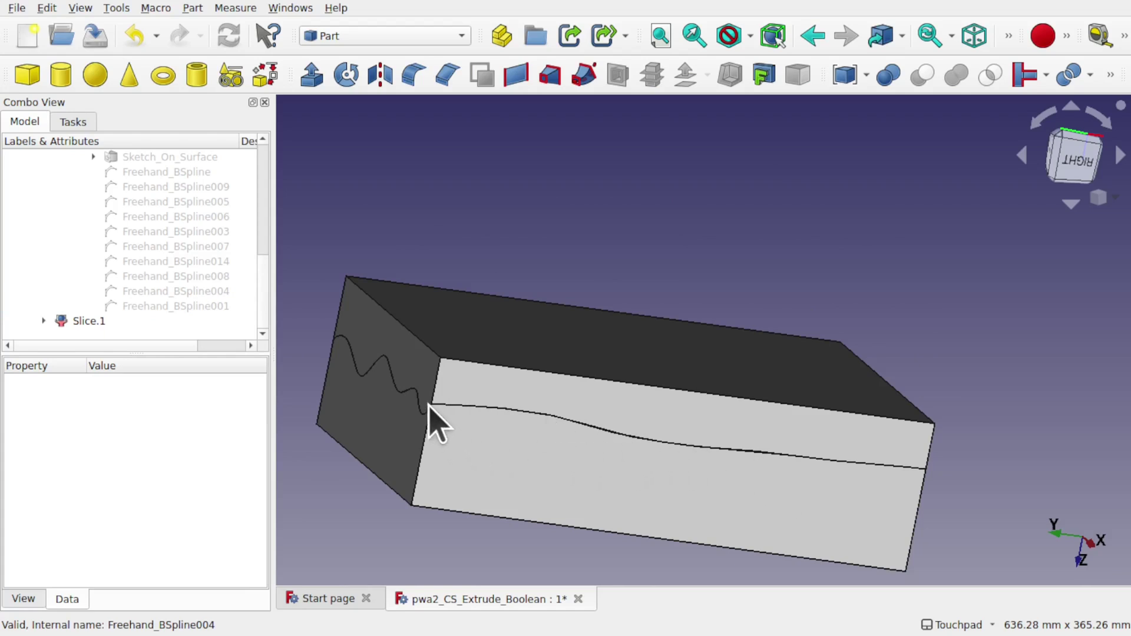
left_click(606, 409)
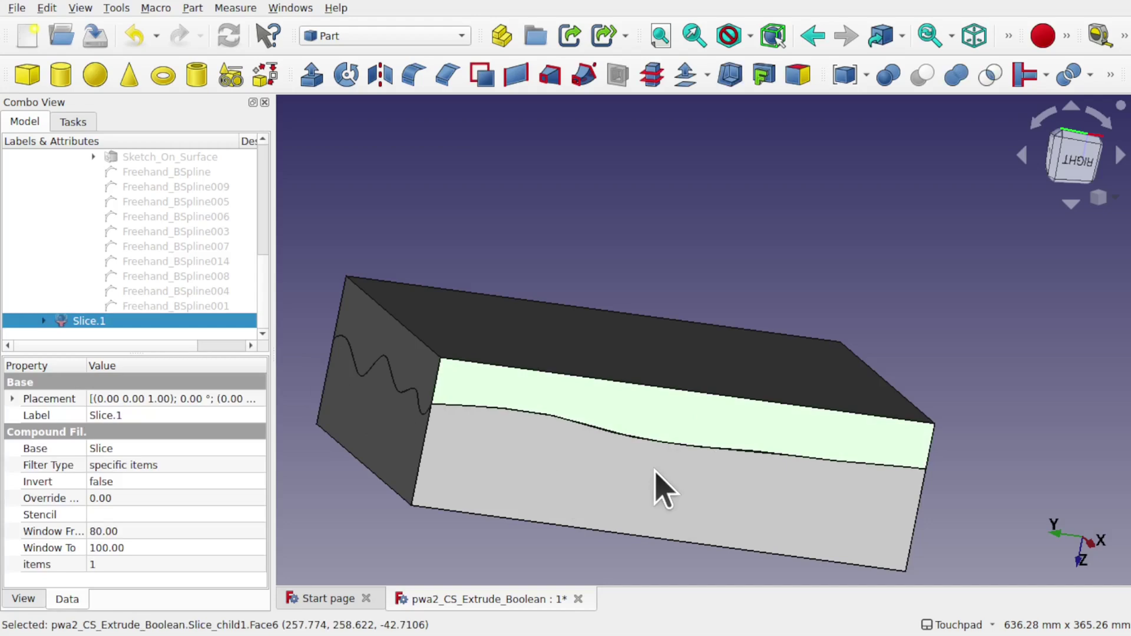
key("space")
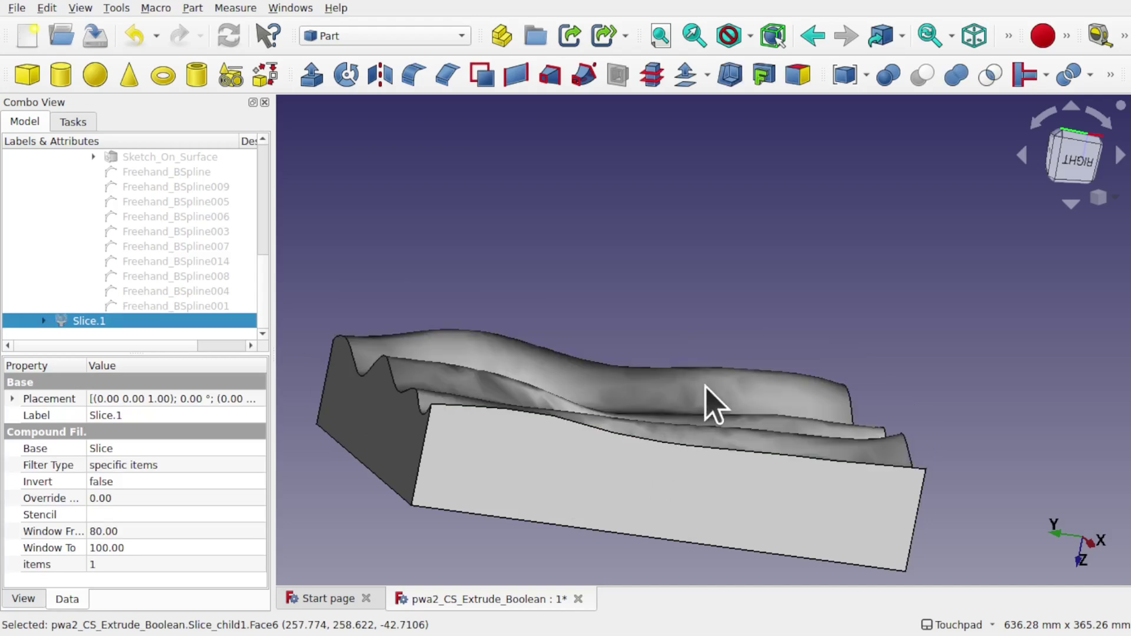
mouse_move(707, 404)
middle_mouse_down()
mouse_move(700, 399)
mouse_move(599, 510)
mouse_move(629, 490)
mouse_move(762, 477)
mouse_move(858, 397)
mouse_move(775, 320)
mouse_move(700, 301)
mouse_move(584, 316)
mouse_move(644, 300)
mouse_move(758, 299)
mouse_move(620, 291)
middle_mouse_up()
key("space")
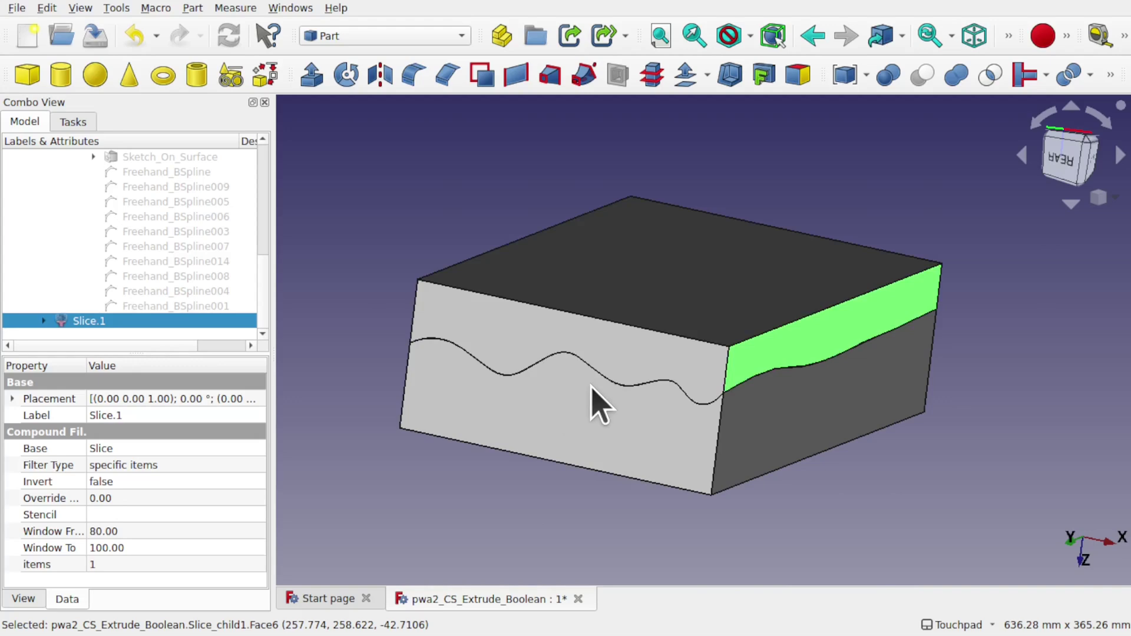
left_click(569, 430)
key("space")
mouse_move(584, 425)
middle_mouse_down()
mouse_move(737, 336)
mouse_move(715, 227)
mouse_move(699, 298)
mouse_move(695, 242)
mouse_move(707, 348)
mouse_move(735, 422)
mouse_move(750, 399)
mouse_move(649, 404)
mouse_move(678, 423)
mouse_move(682, 373)
mouse_move(711, 447)
middle_mouse_up()
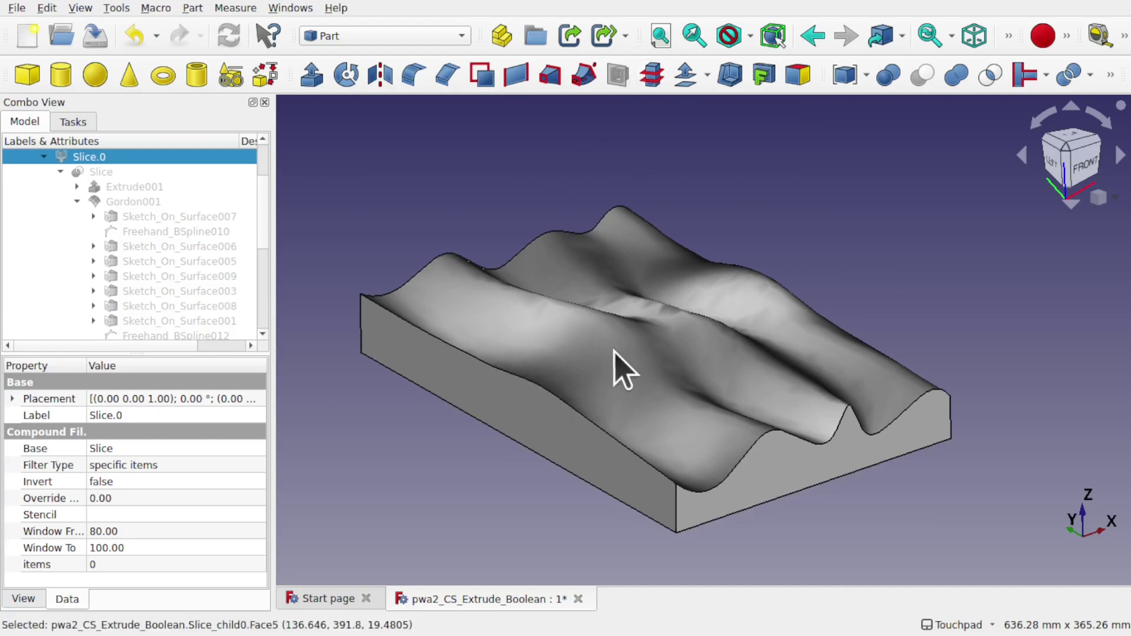
Step: Select the wavy-topped Slice.1 and collapse the Slice.0 branch, ready for cross-sectioning
left_click(569, 370)
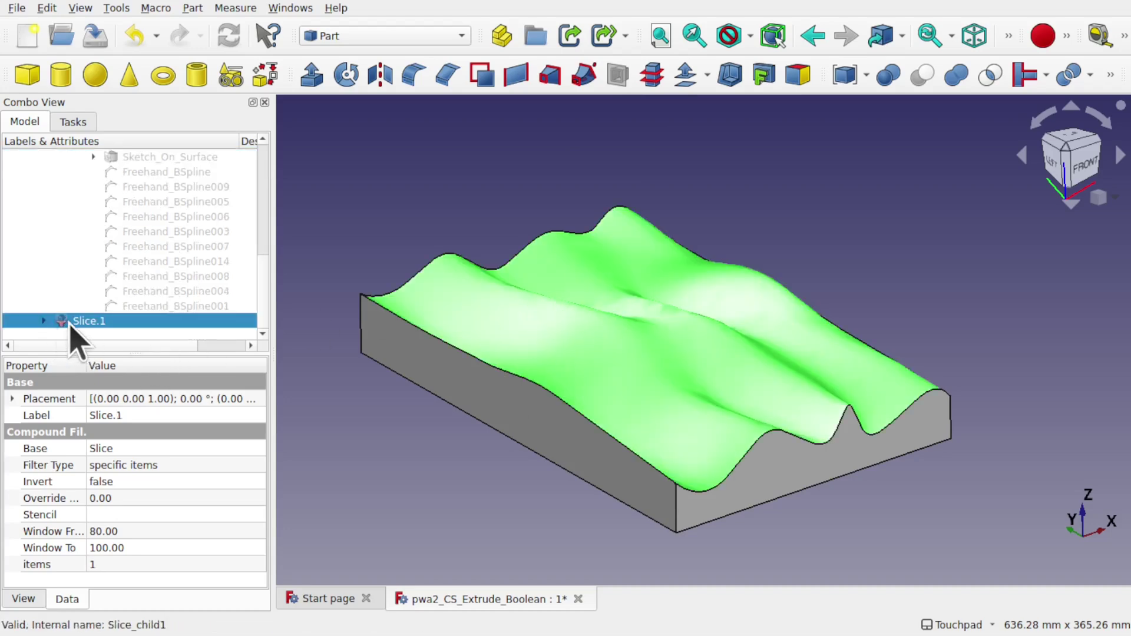
left_click_drag(271, 322, 263, 210)
left_click(43, 228)
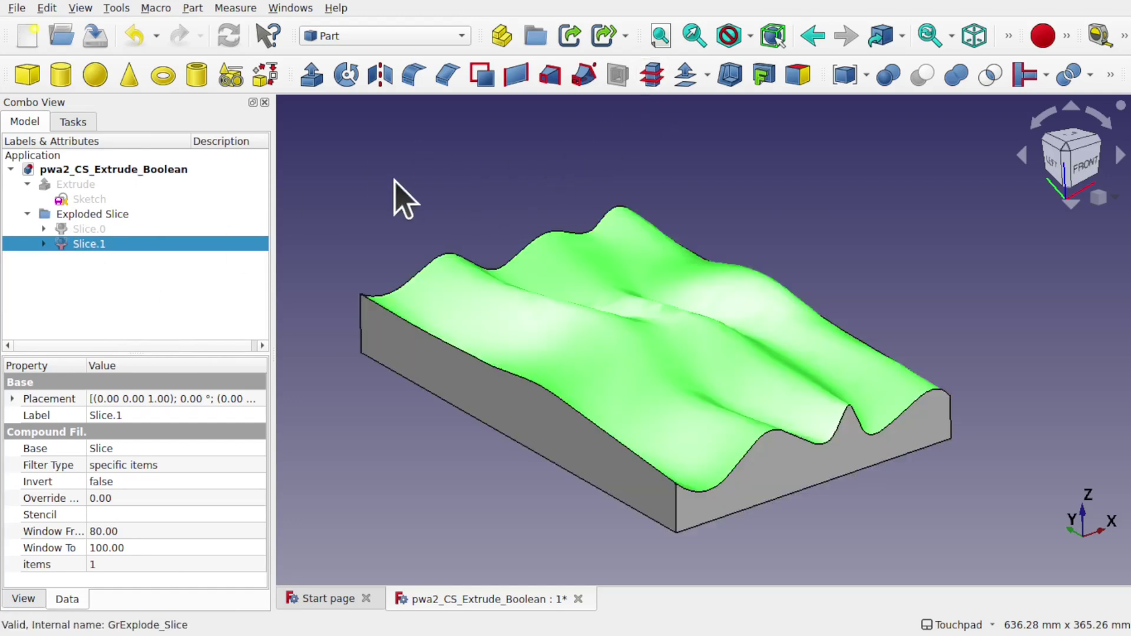
left_click(192, 8)
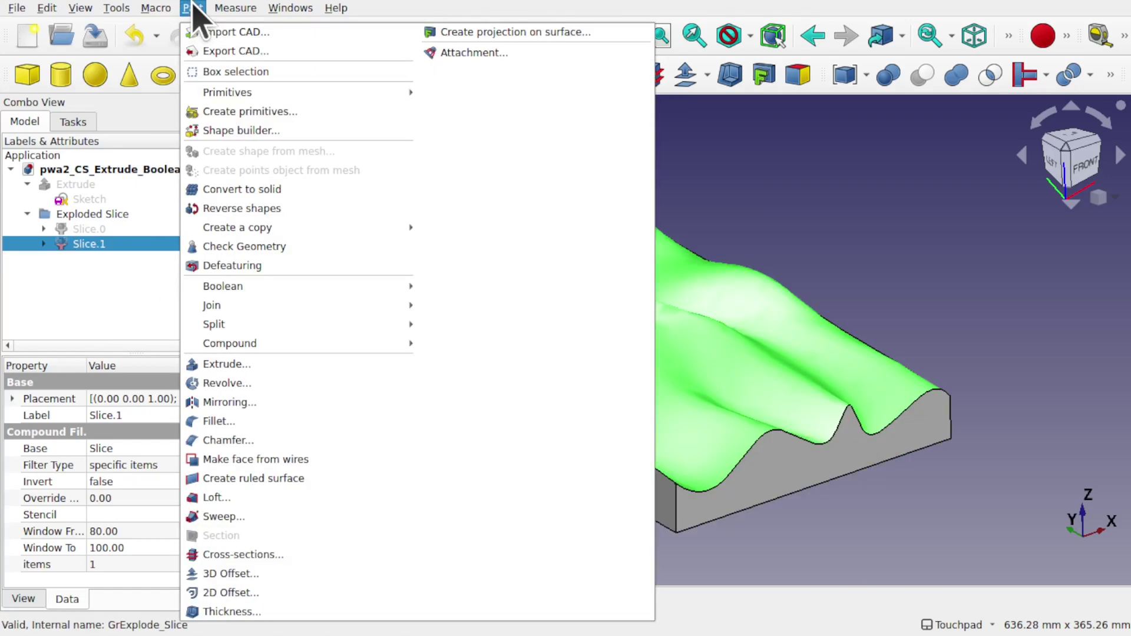
Step: Create 40 XZ cross-sections on both sides through Slice.1, 9.75 mm apart
left_click(275, 556)
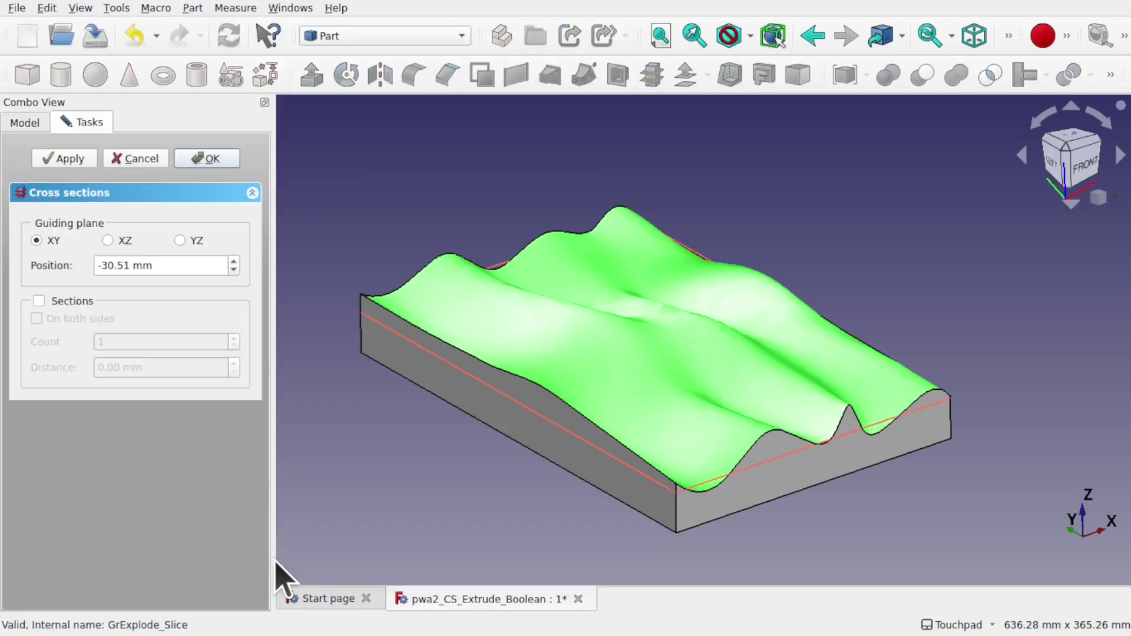
left_click(118, 240)
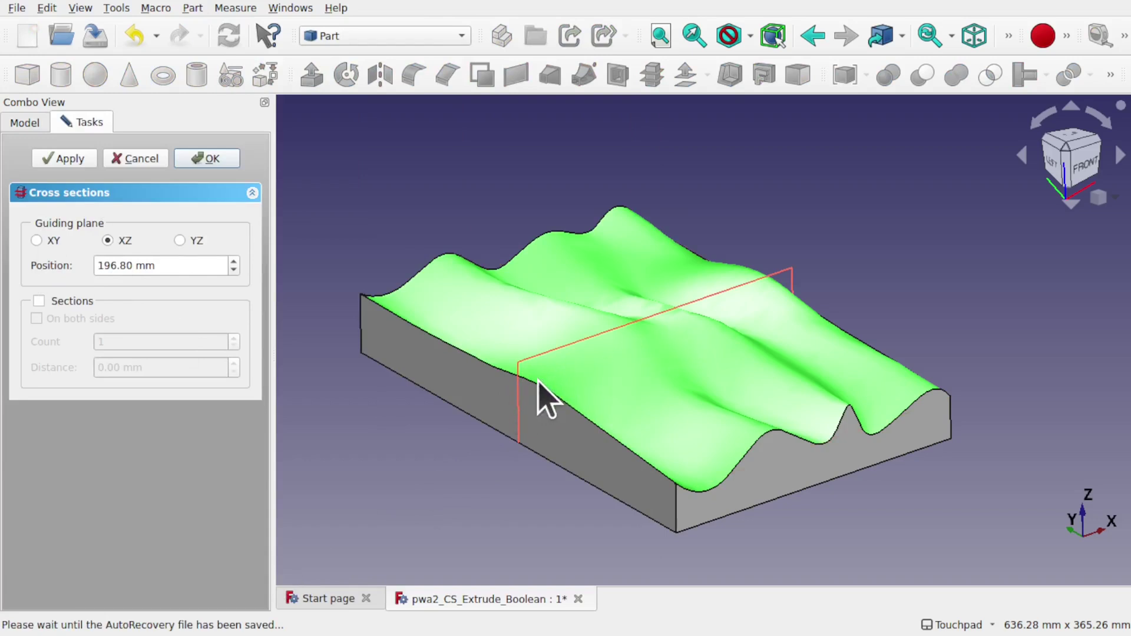
left_click(39, 301)
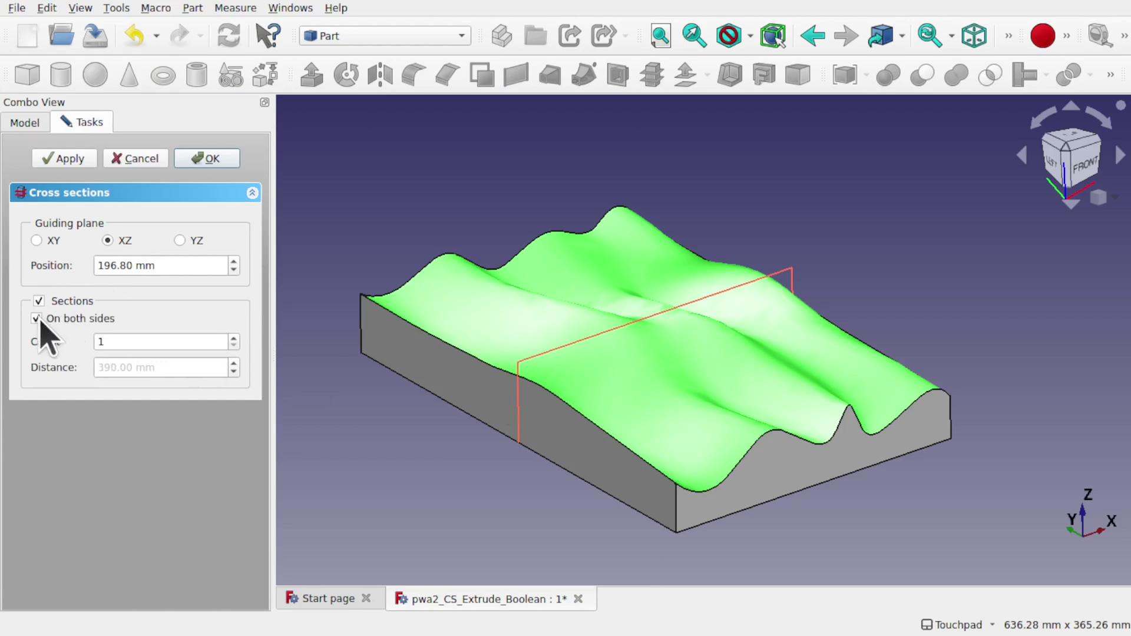
left_click(234, 339)
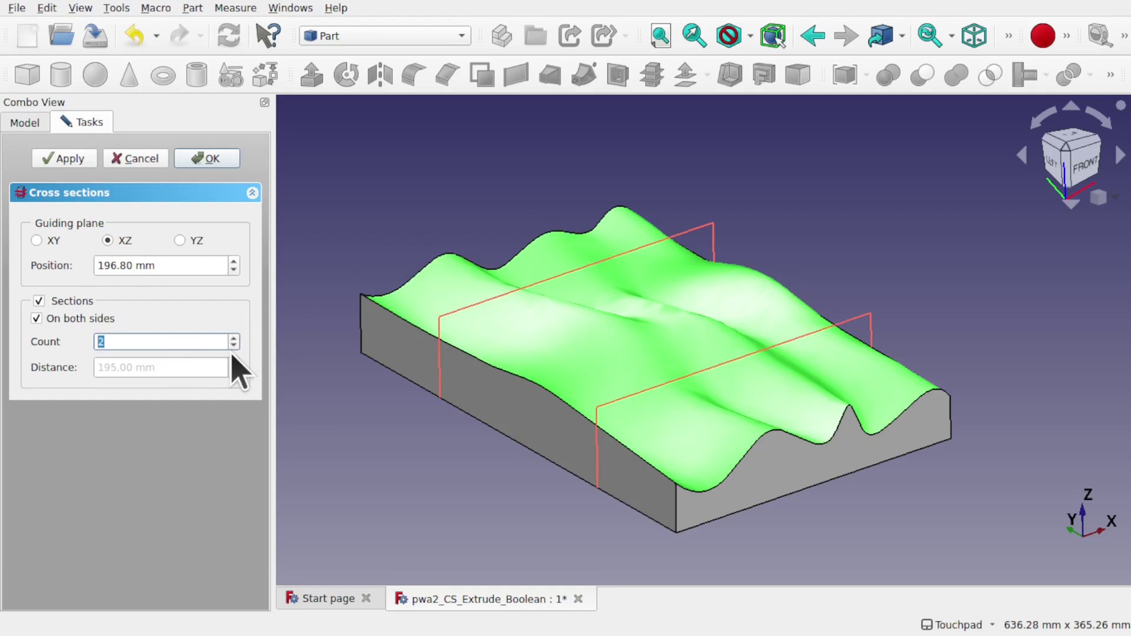
type("40")
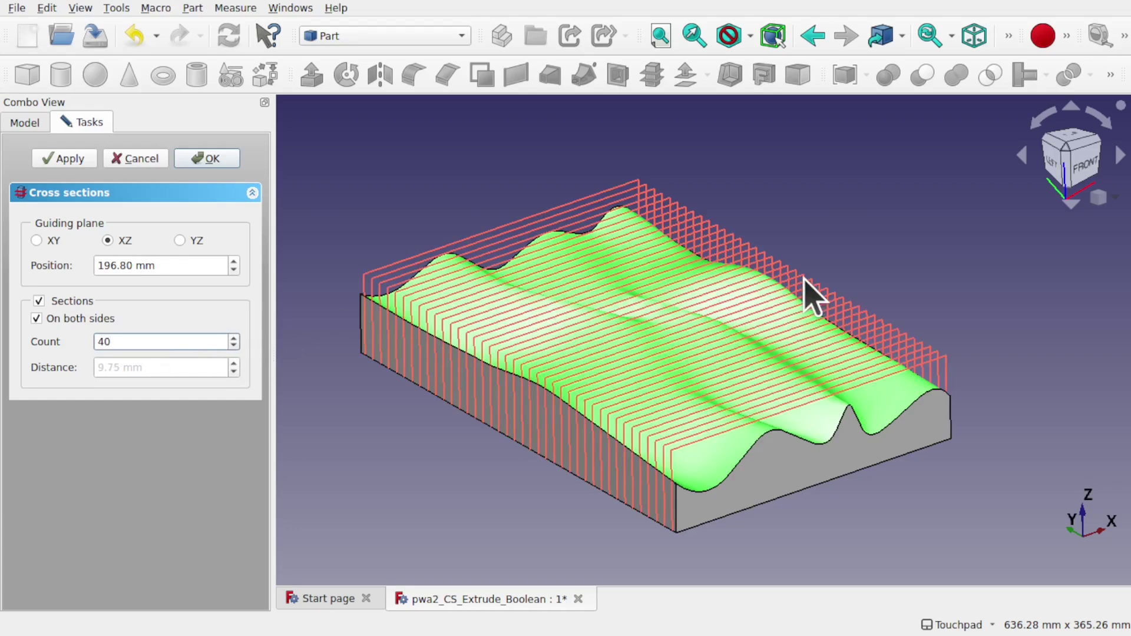
left_click_drag(806, 283, 800, 308, "alt")
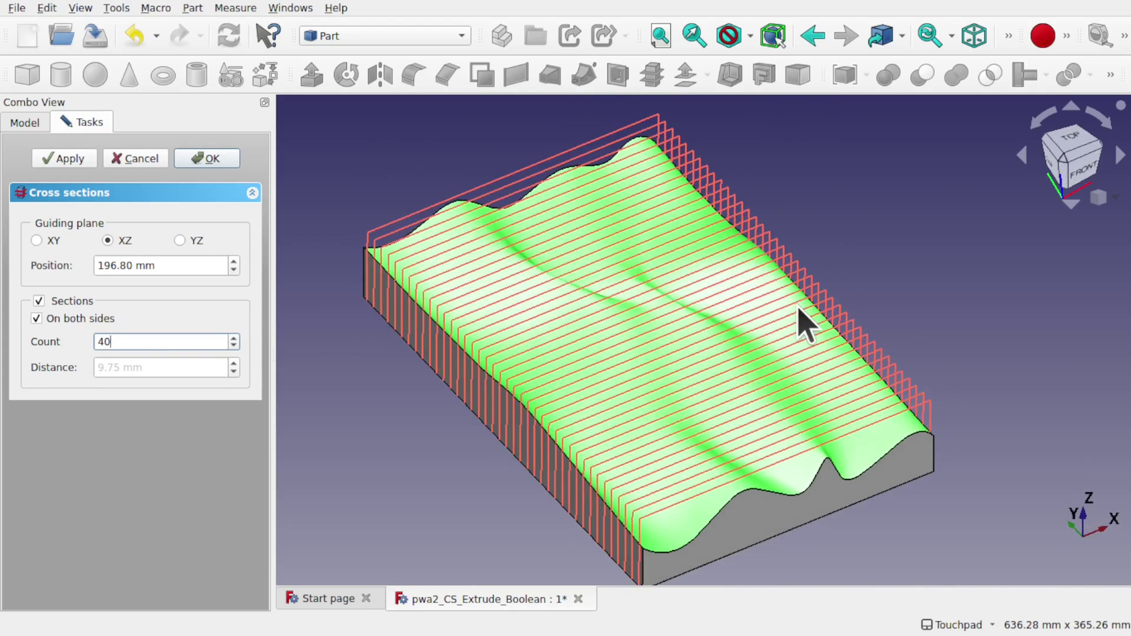
left_click(224, 166)
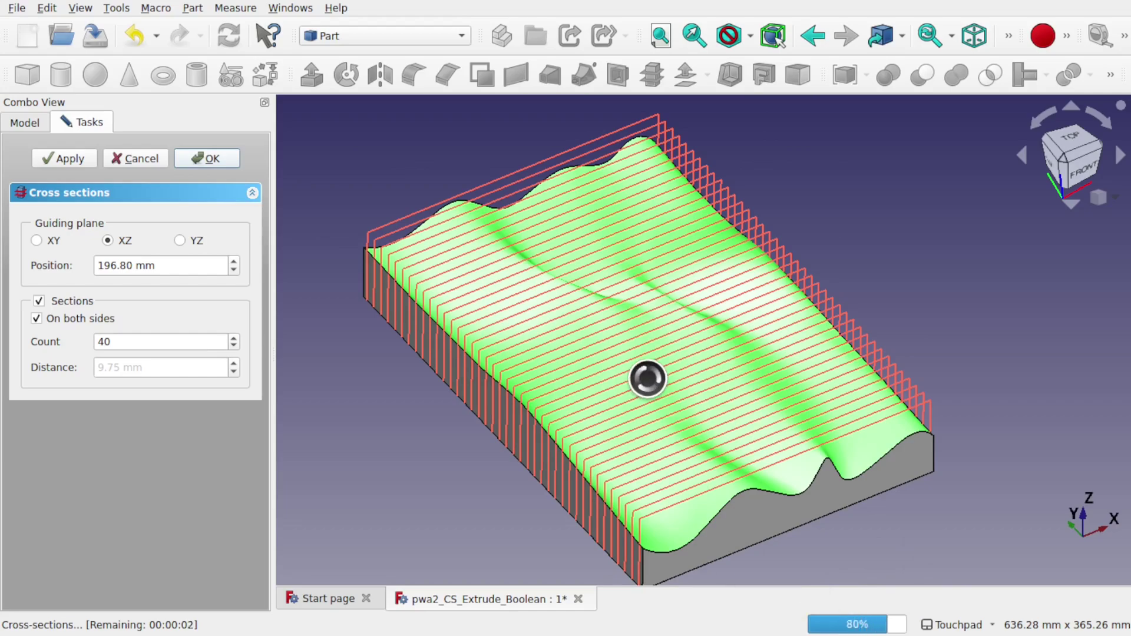
left_click_drag(645, 400, 675, 342, "alt")
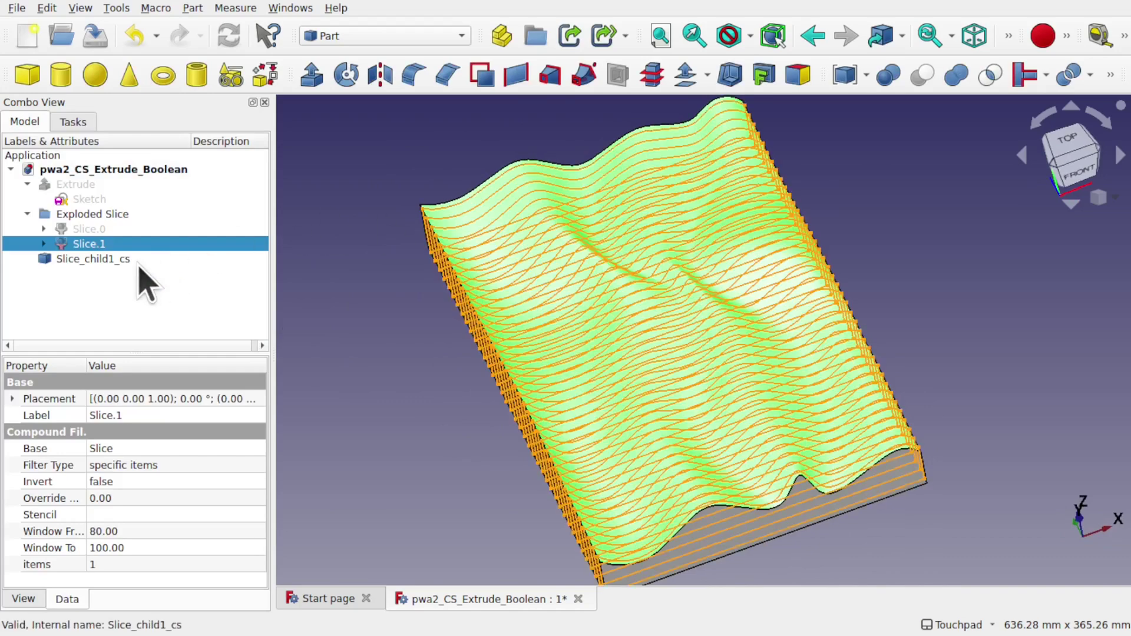
Step: Hide Slice.1 and inspect the Slice_child1_cs profiles from side and top views
left_click(101, 260)
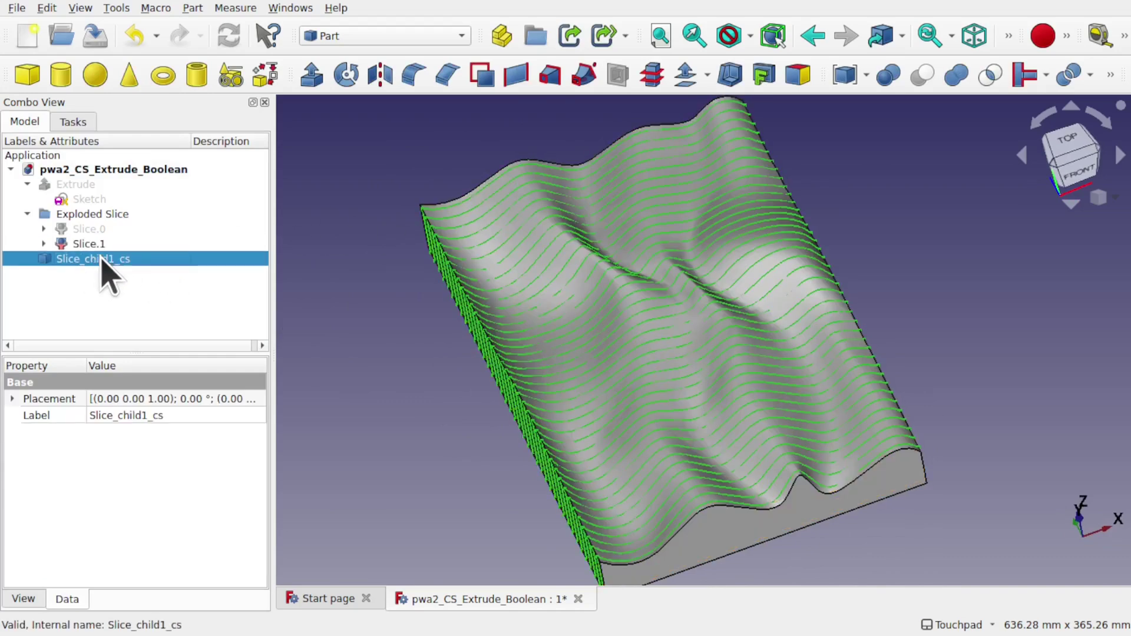
left_click(99, 246)
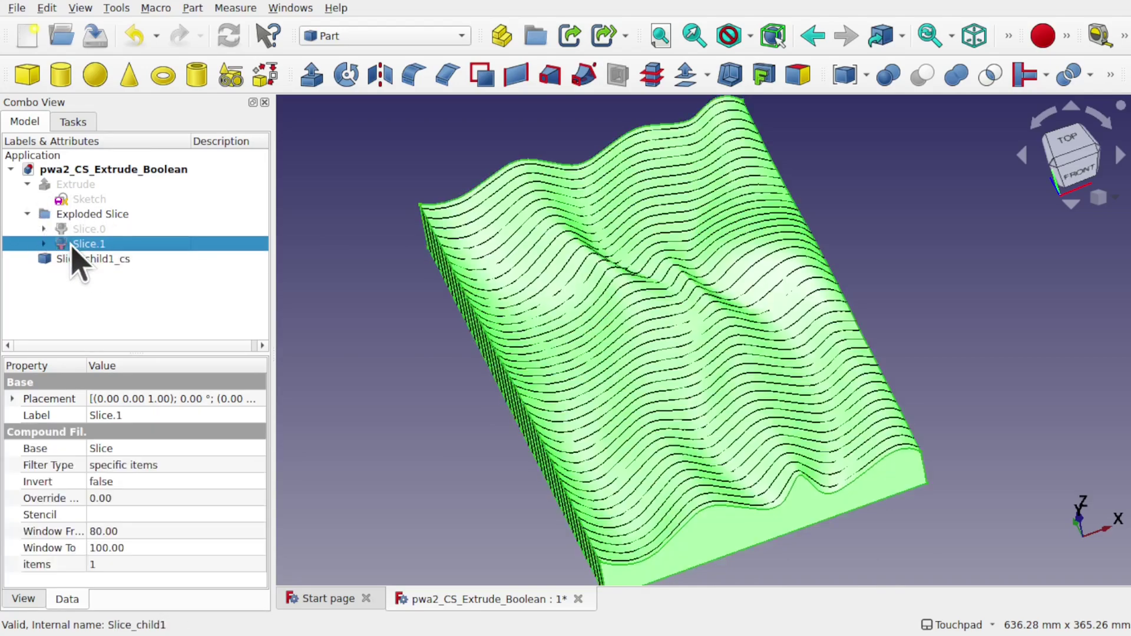
left_click_drag(639, 412, 346, 379, "shift")
left_click(346, 379)
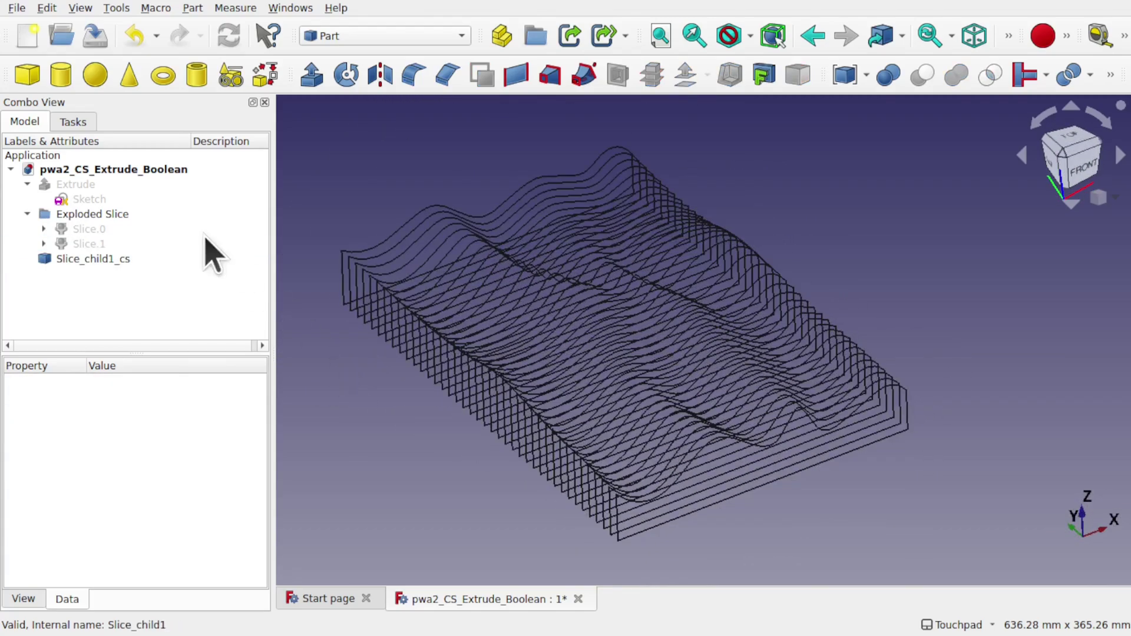
left_click(84, 257)
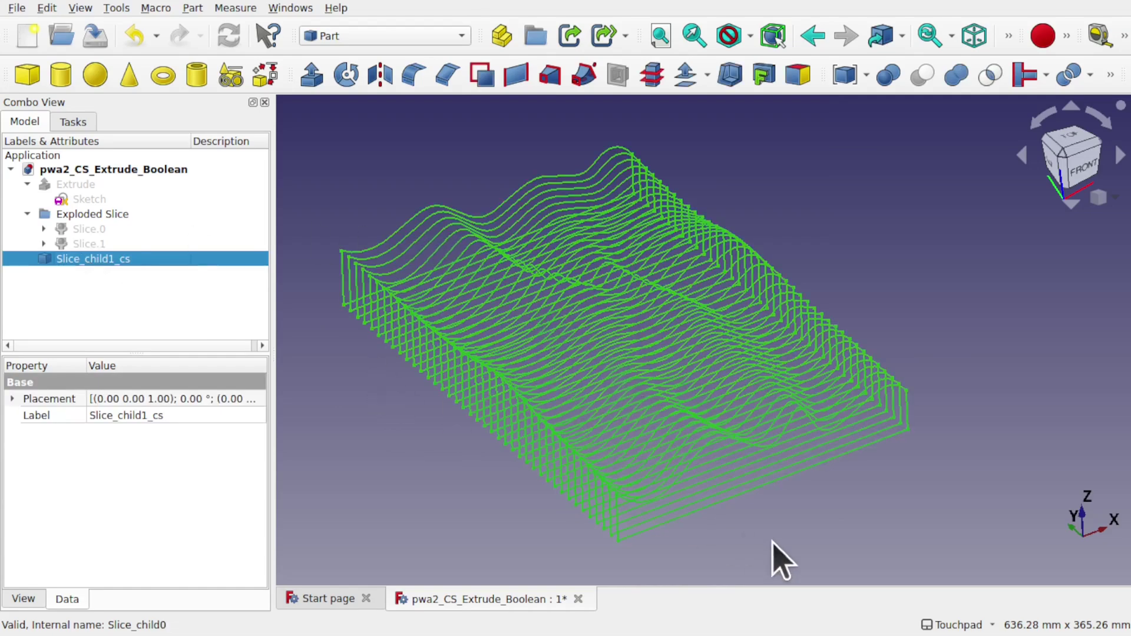
left_click(766, 558)
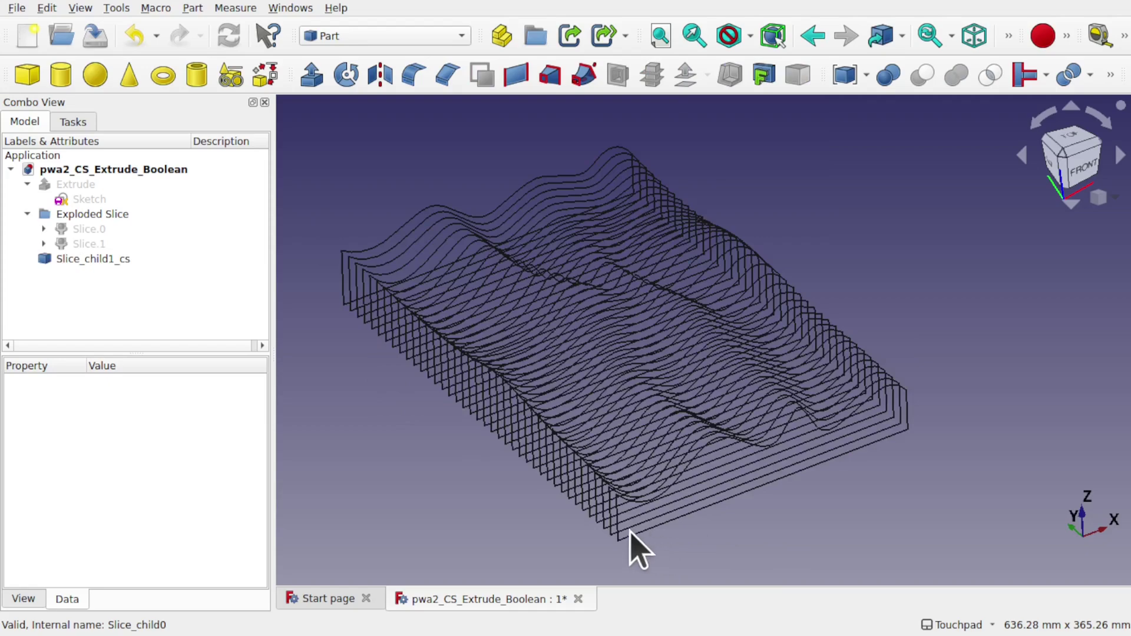
left_click_drag(677, 498, 669, 525, "shift")
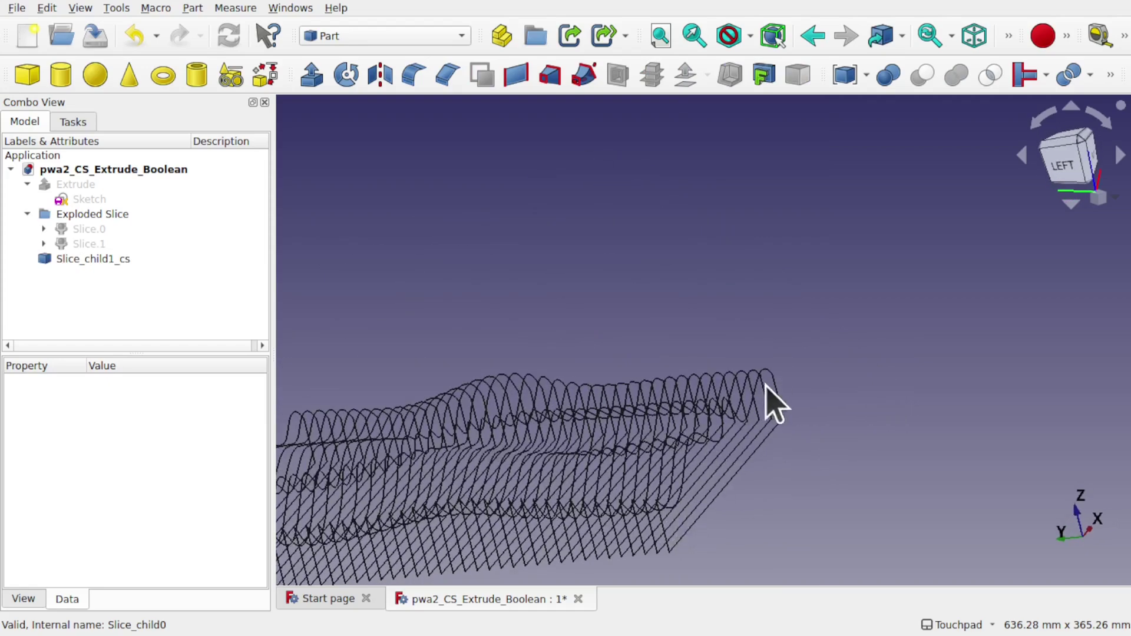
mouse_move(760, 424)
left_mouse_down("shift")
mouse_move(719, 511)
mouse_move(699, 510)
mouse_move(709, 384)
mouse_move(720, 431)
mouse_move(760, 426)
mouse_move(752, 435)
left_mouse_up("shift")
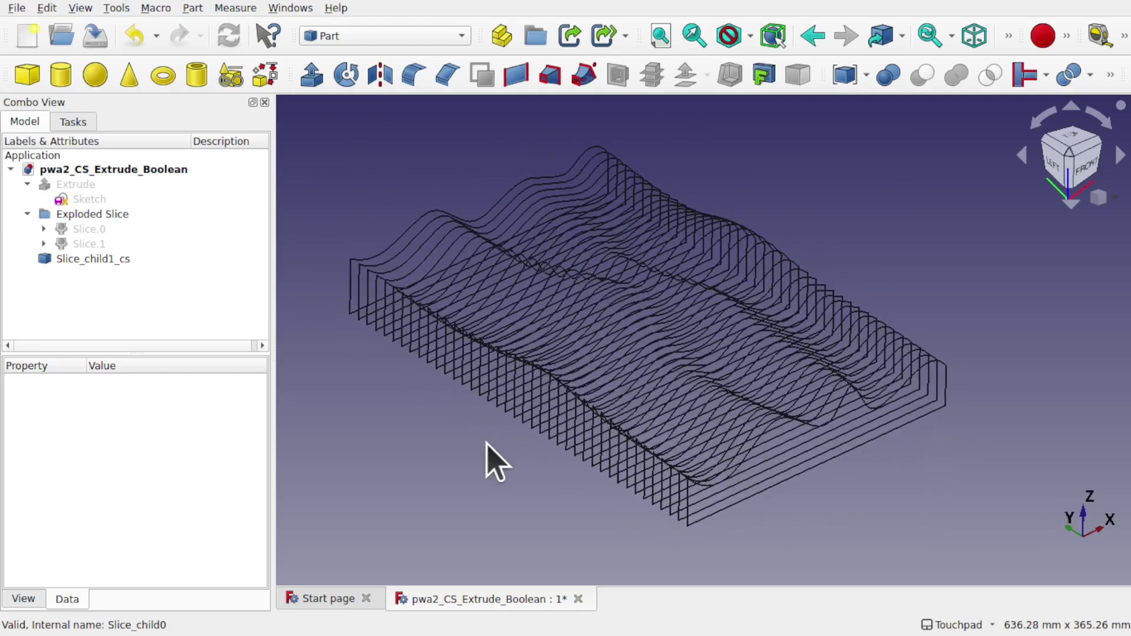
left_click(74, 259)
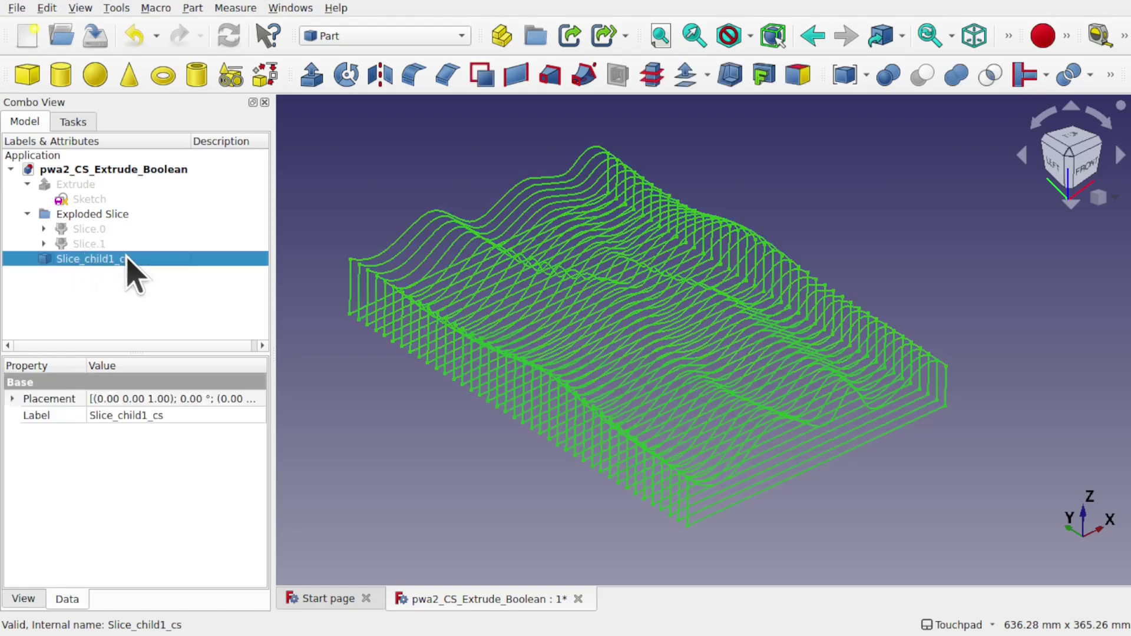
Step: Explode Slice_child1_cs into an Exploded Slice_child1_cs group and expand it
left_click(193, 7)
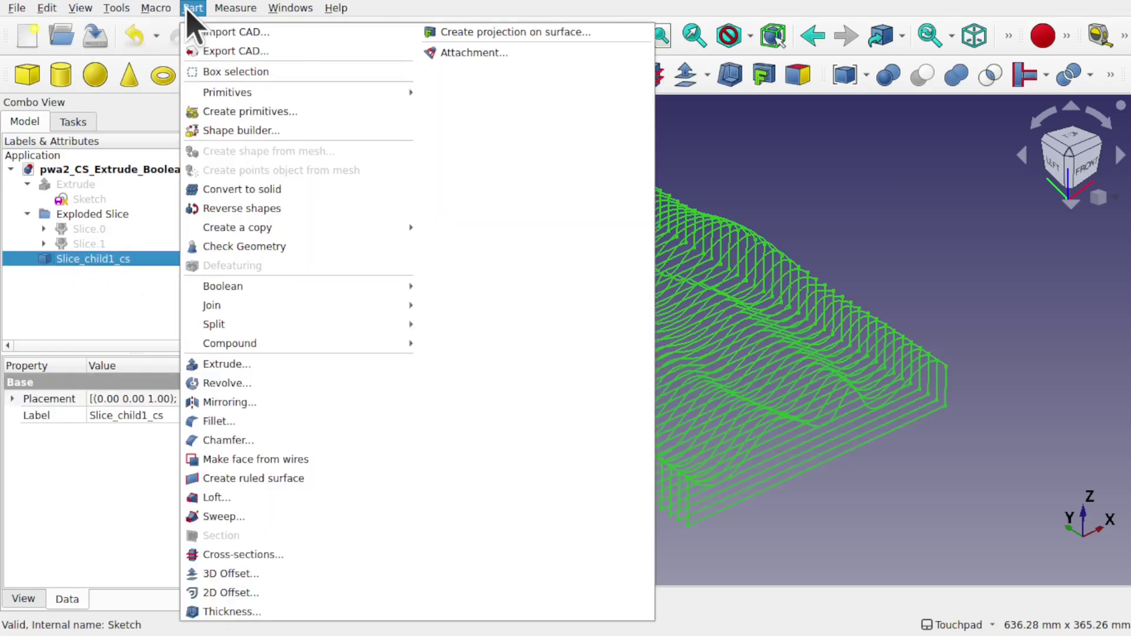
mouse_move(278, 348)
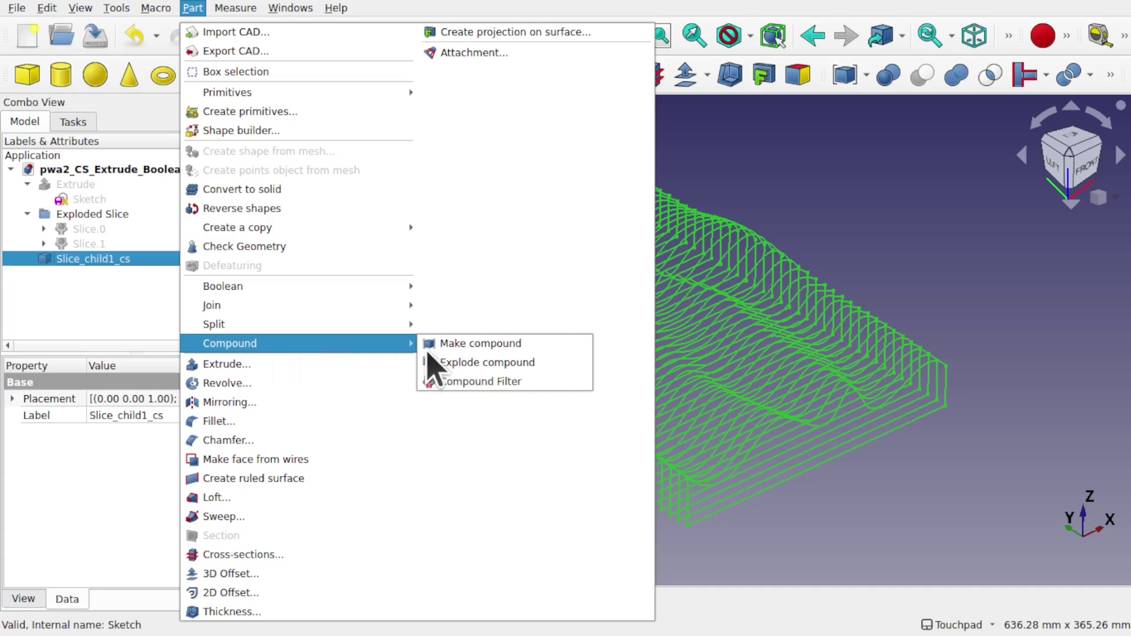
left_click(480, 362)
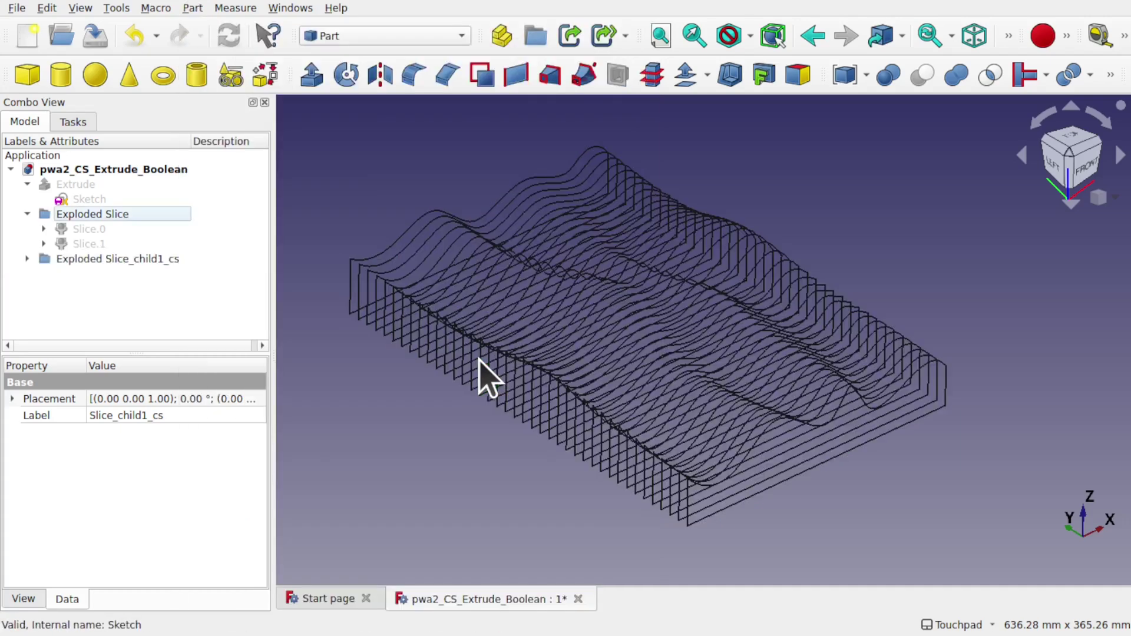
left_click(20, 259)
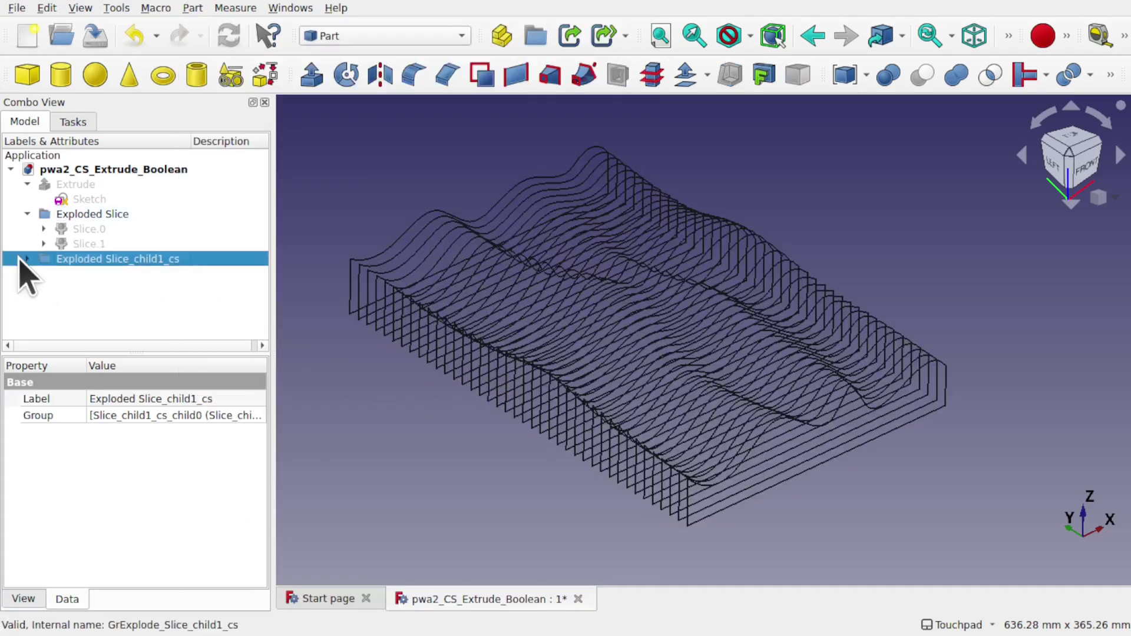
left_click(25, 259)
Step: Inspect slices cs.0 to cs.3 and enlarge the tree to list all 40 slices
left_click(131, 275)
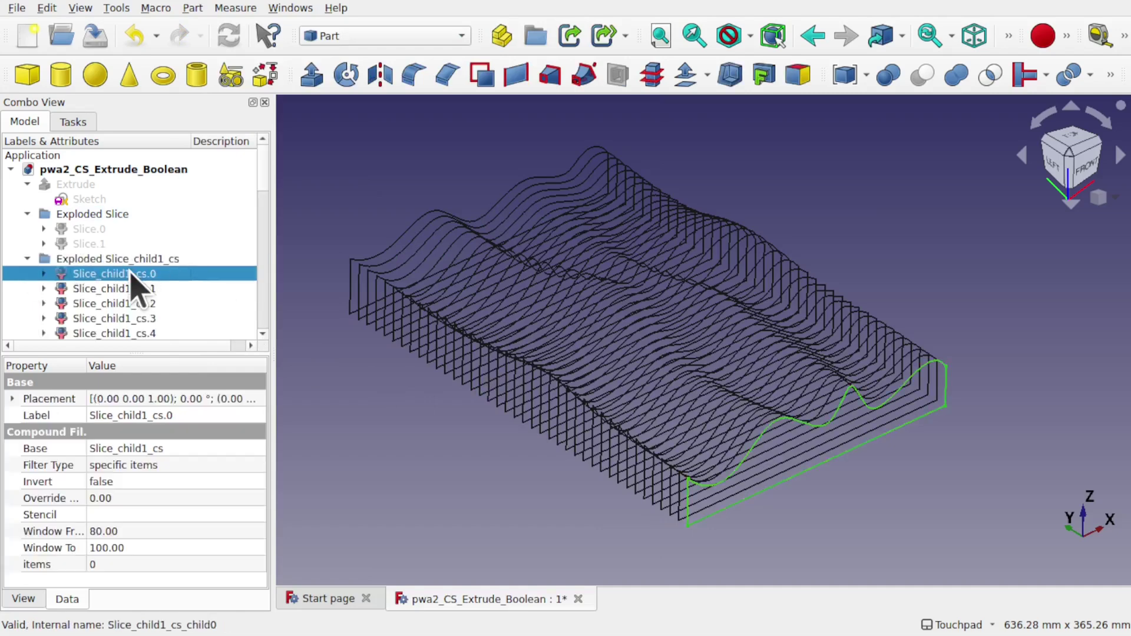
left_click(140, 288)
left_click(143, 303)
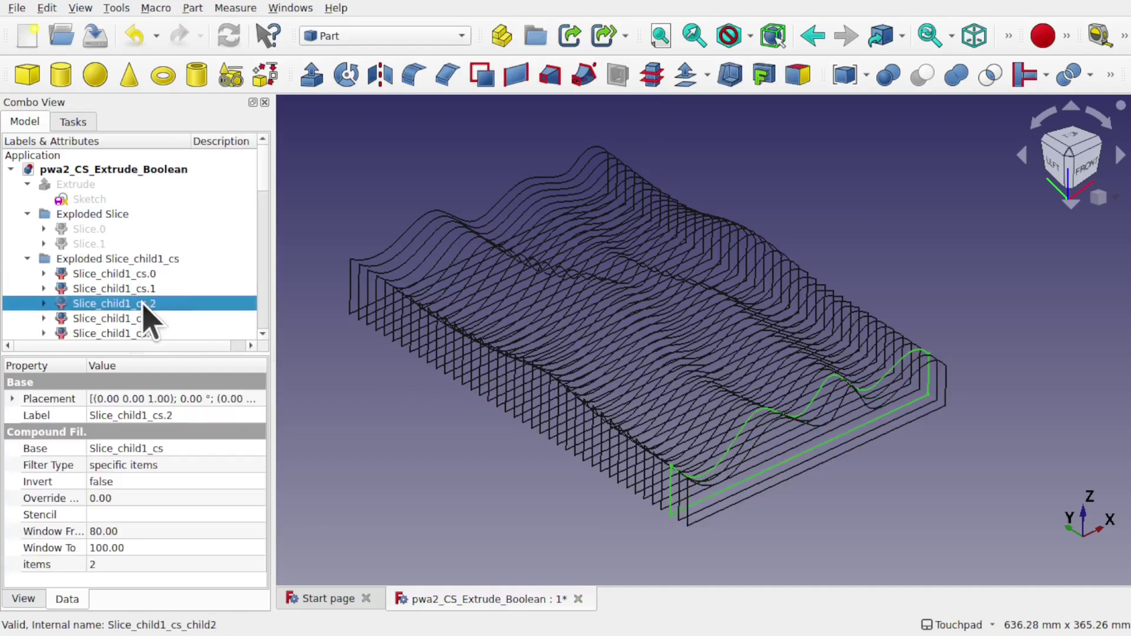
left_click(138, 319)
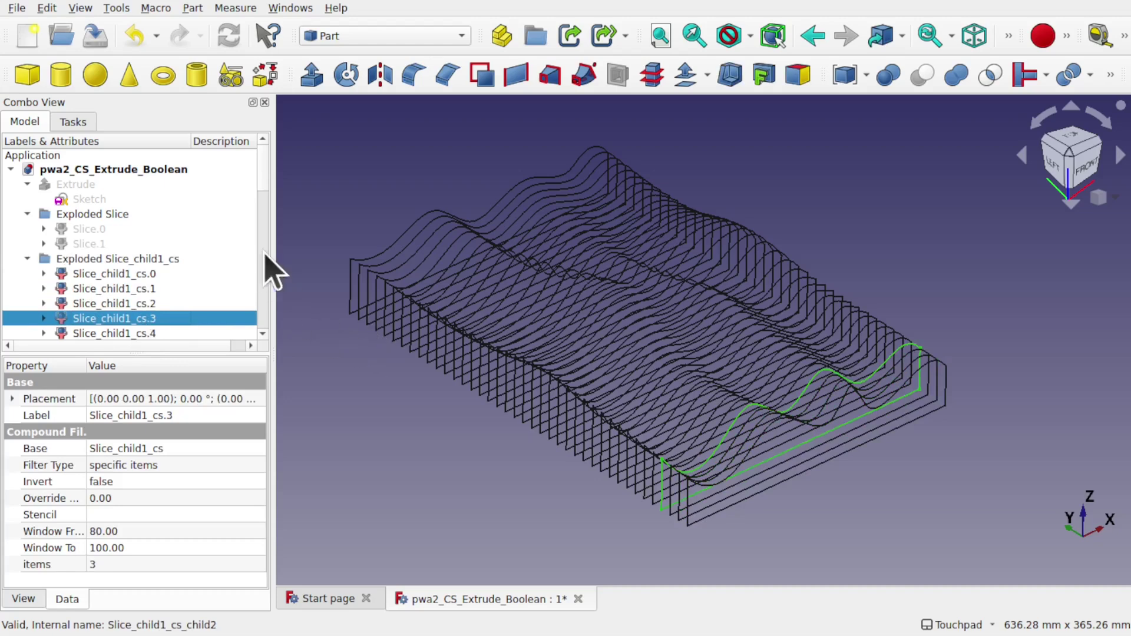
left_click_drag(173, 352, 170, 543)
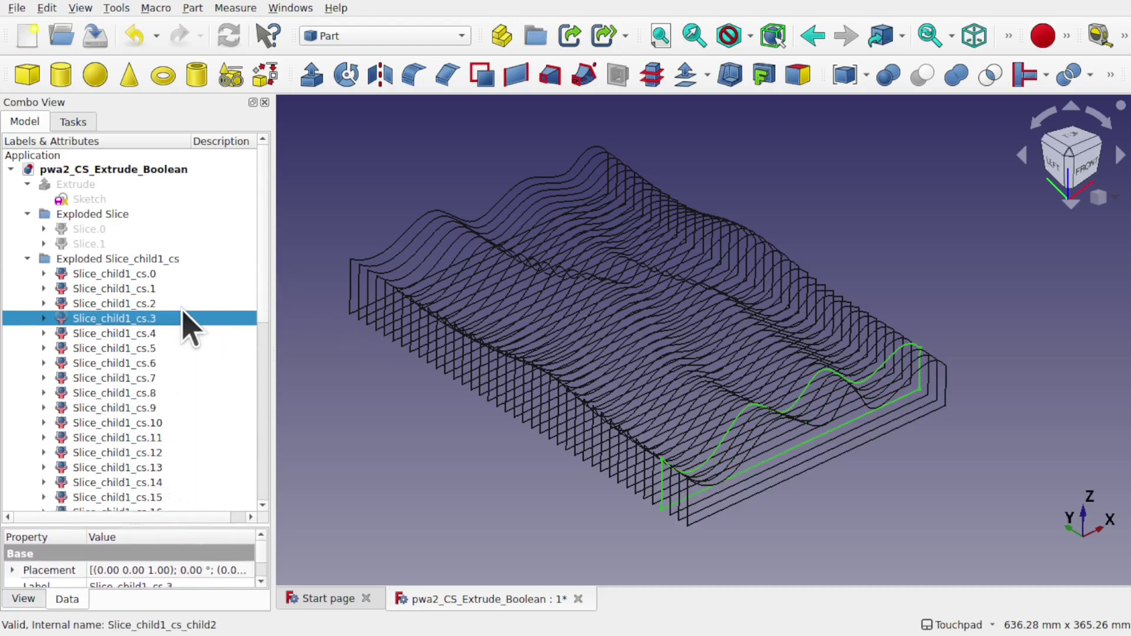
left_click(112, 275)
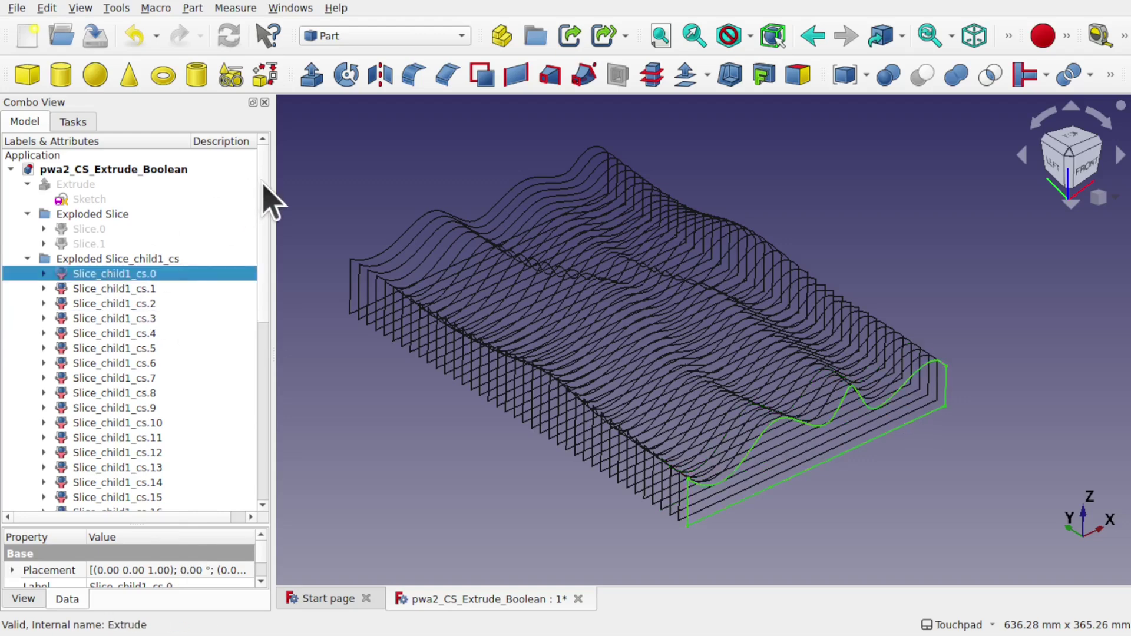
left_click_drag(263, 197, 268, 460)
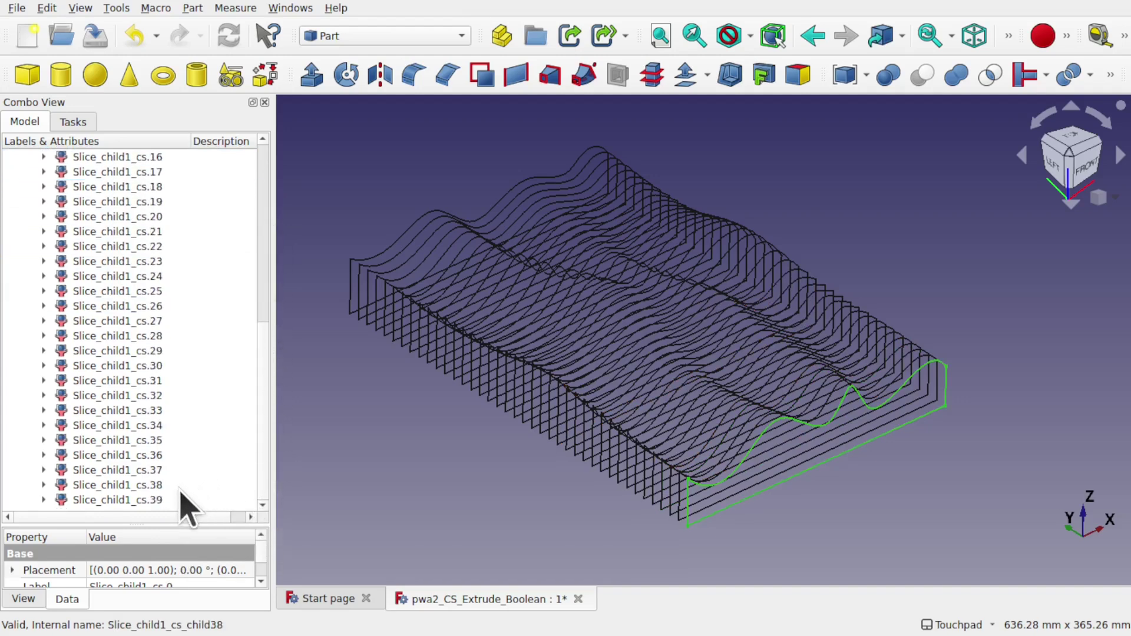
Step: Extrude slices cs.0 through cs.39 3 mm along negative Y into separate solids
left_click(128, 500, "shift")
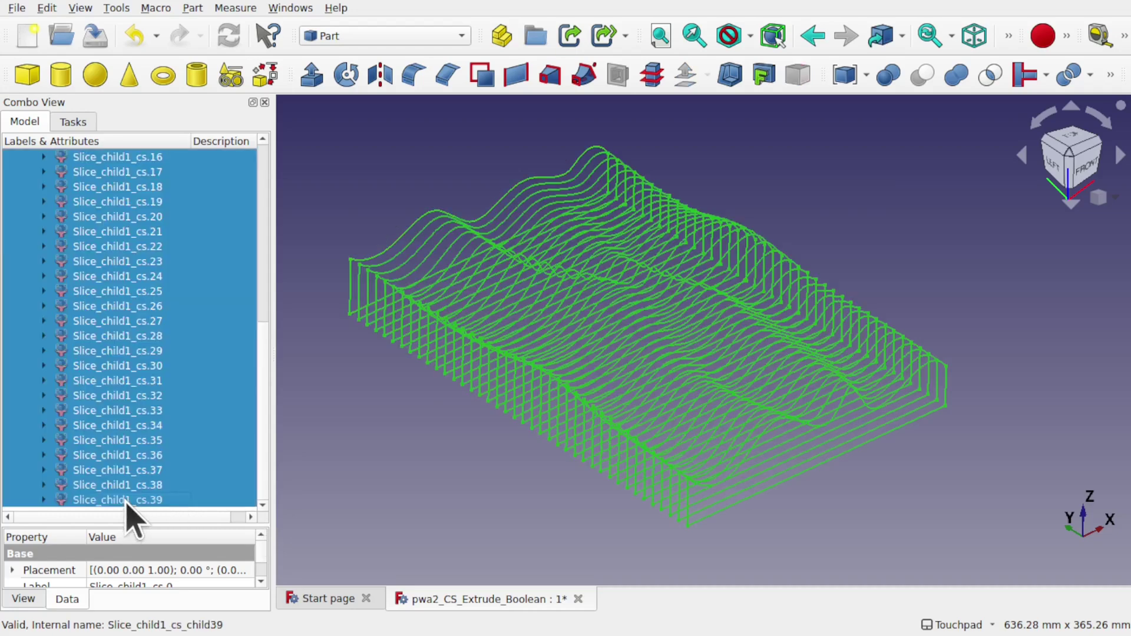
left_click(312, 76)
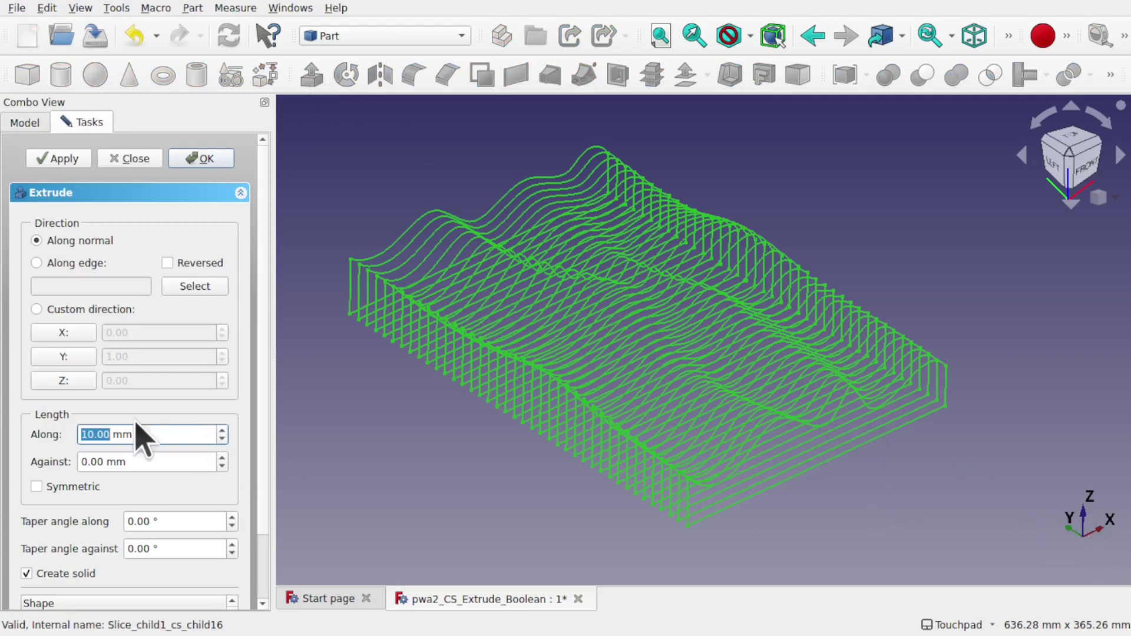
left_click(64, 360)
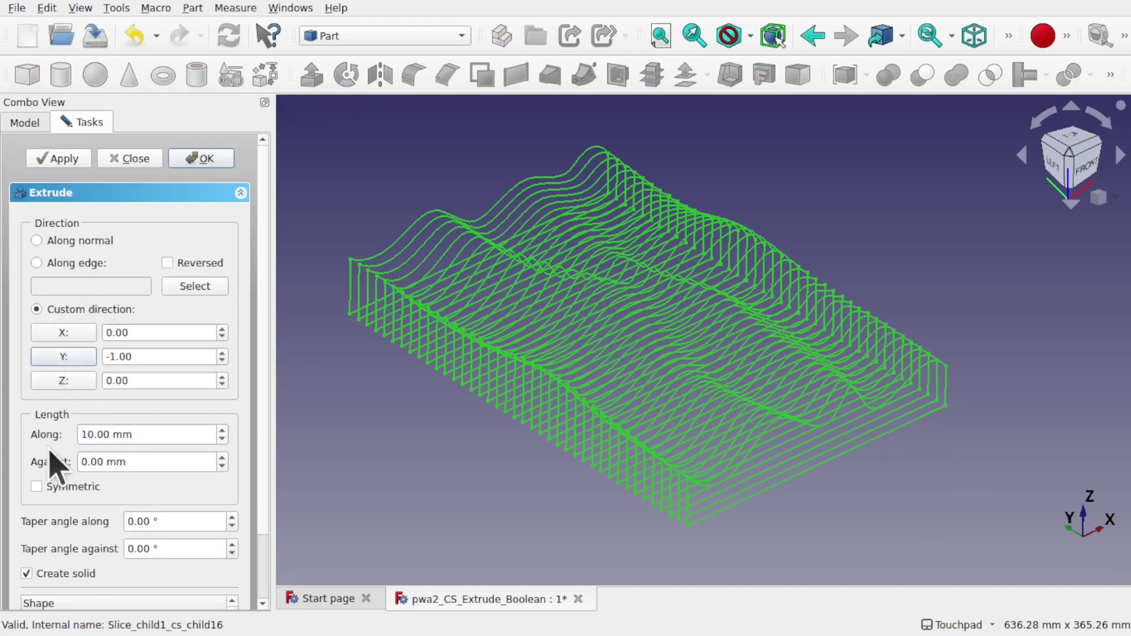
double_click(88, 435)
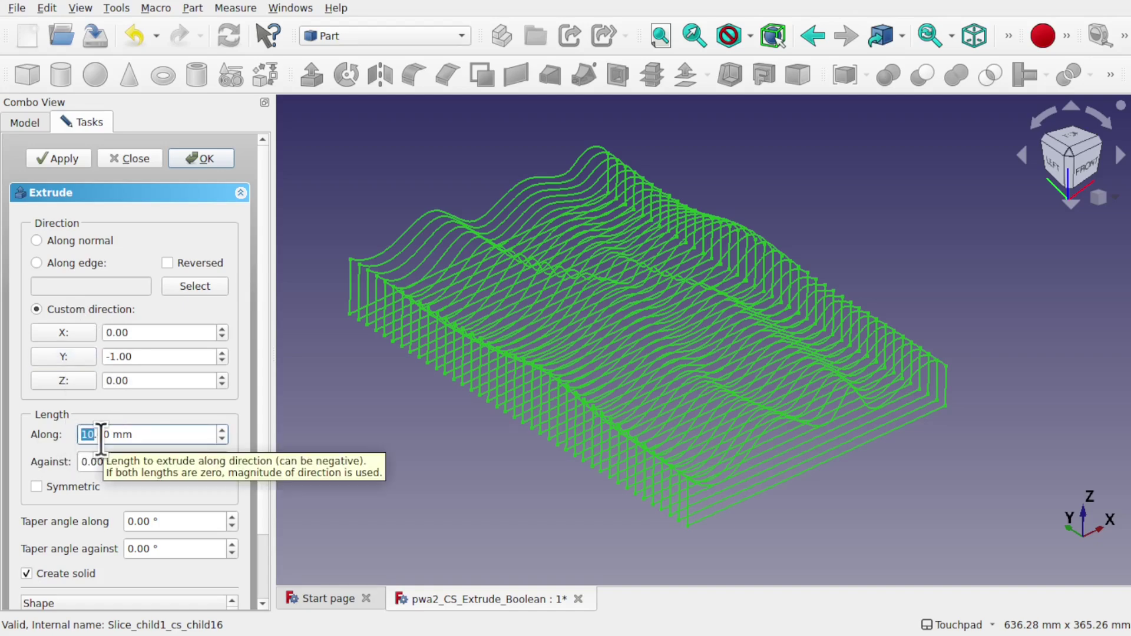
type("3")
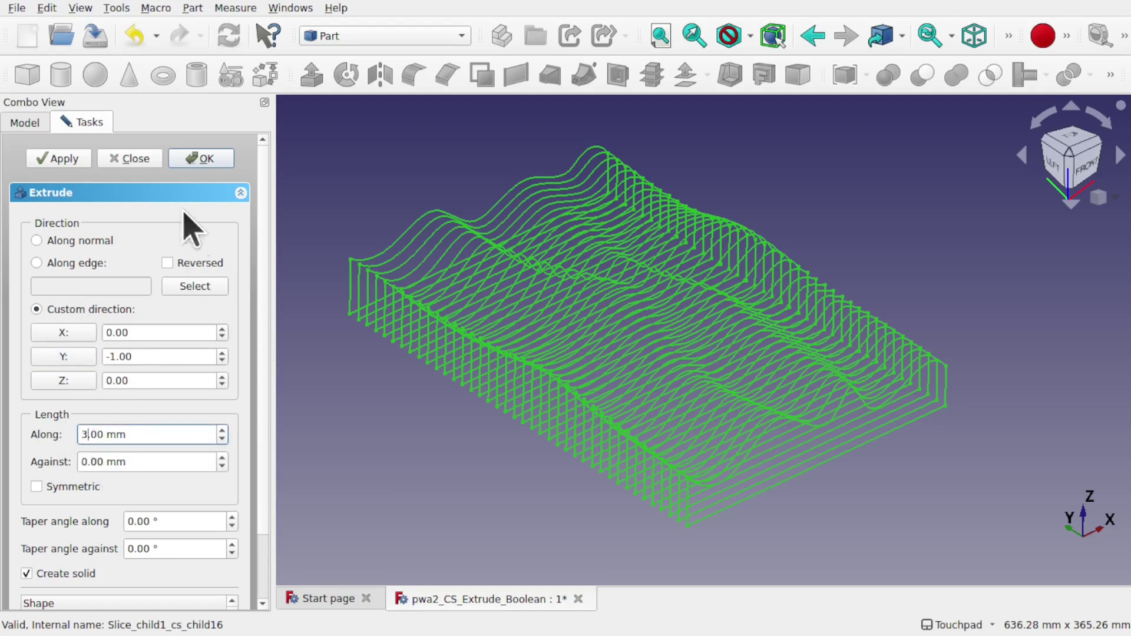
left_click(203, 158)
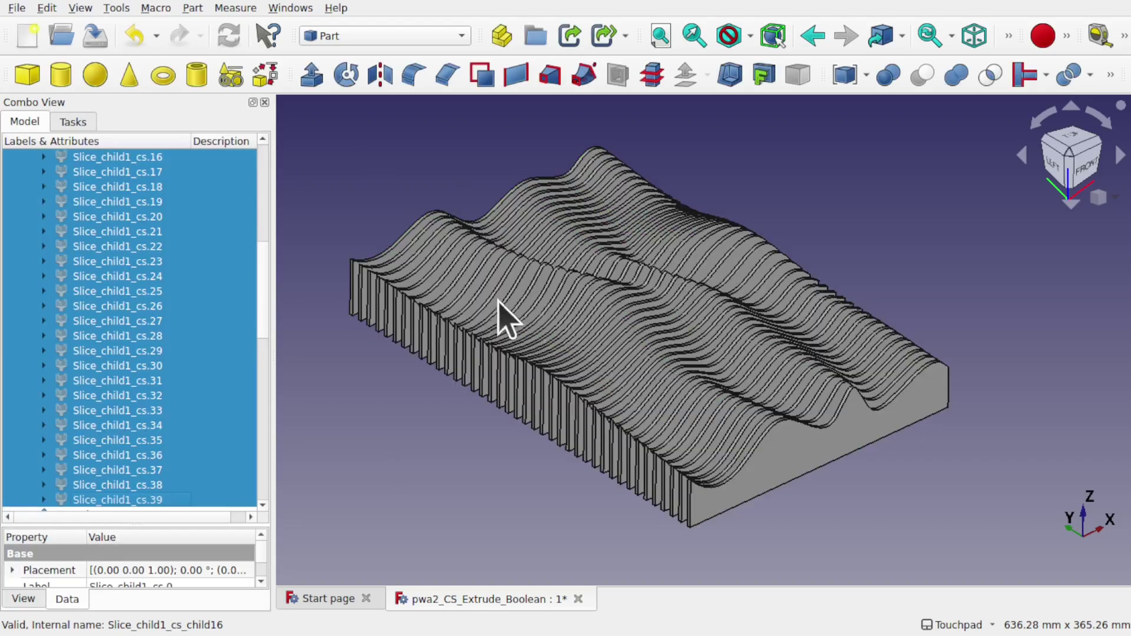
Step: Inspect the new extruded ribs from above, stepping through Extrude002 and its neighbours
mouse_move(681, 369)
left_mouse_down()
mouse_move(730, 450)
mouse_move(772, 404)
mouse_move(662, 313)
mouse_move(589, 324)
left_mouse_up()
left_click_drag(268, 315, 270, 373)
key("space")
left_click(96, 291)
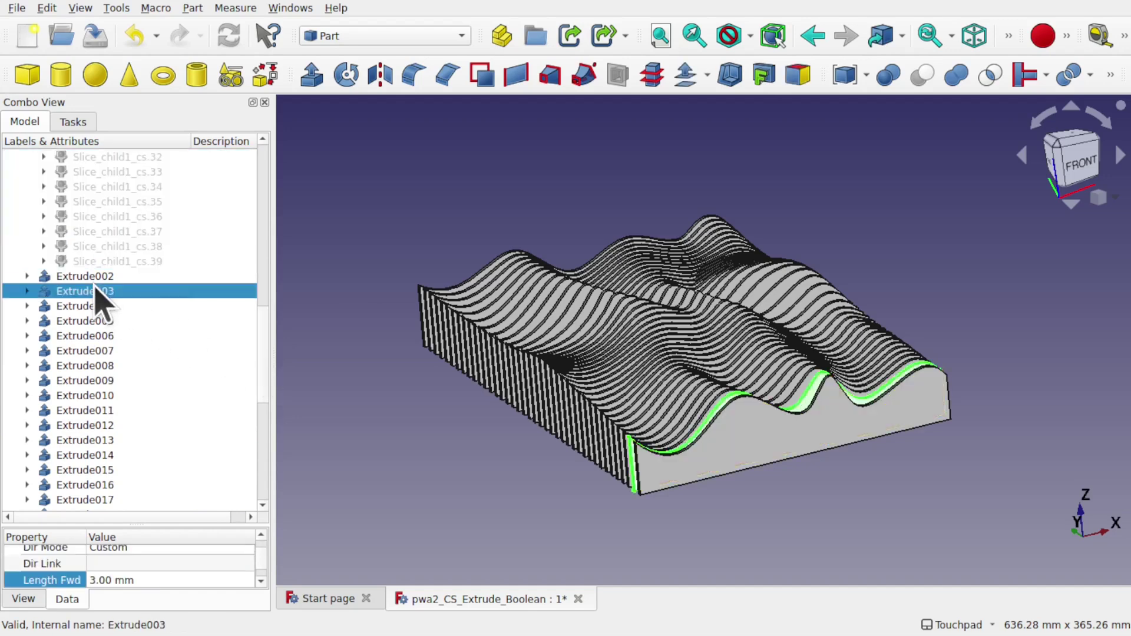
key("Up")
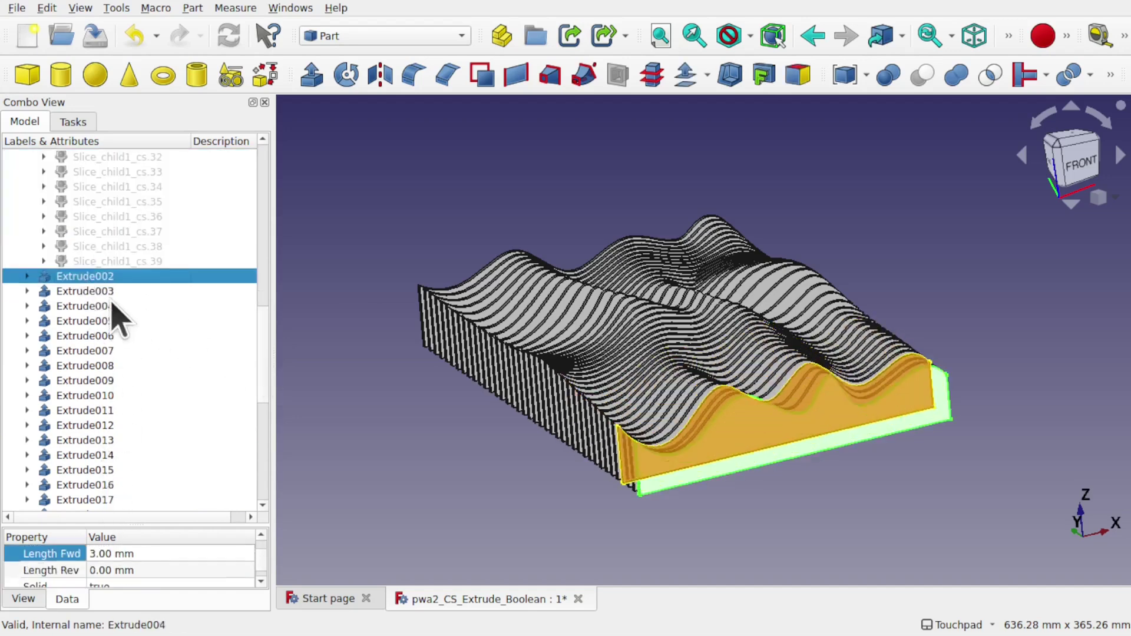
left_click(395, 392)
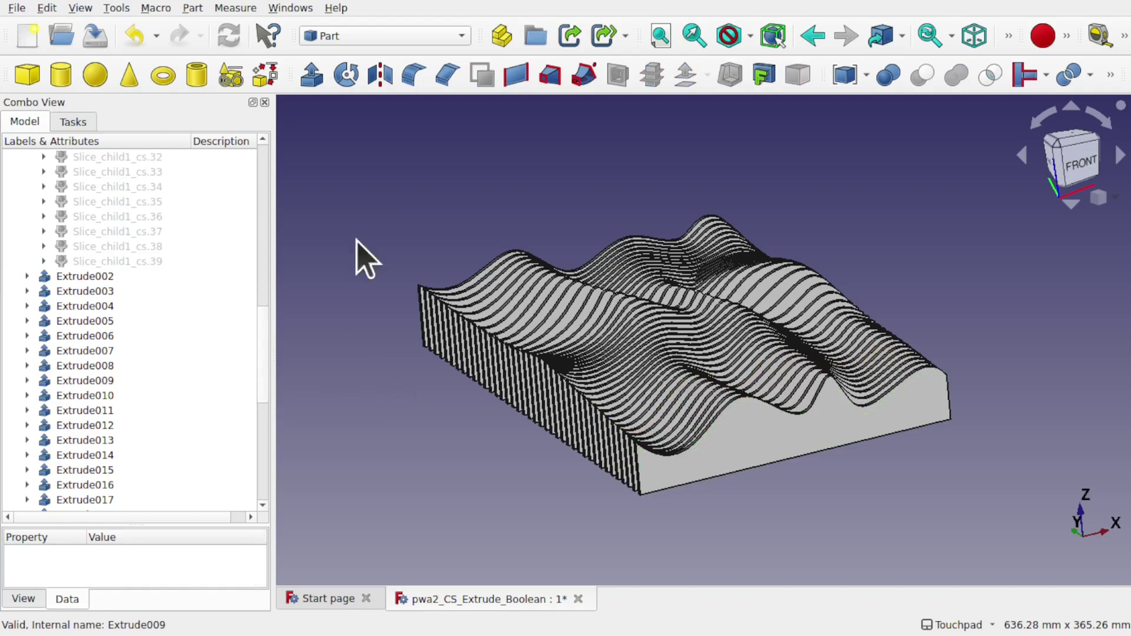
Step: Save the document as pwa2_CS_Extrude_Boolean_2.FCStd
left_click(16, 8)
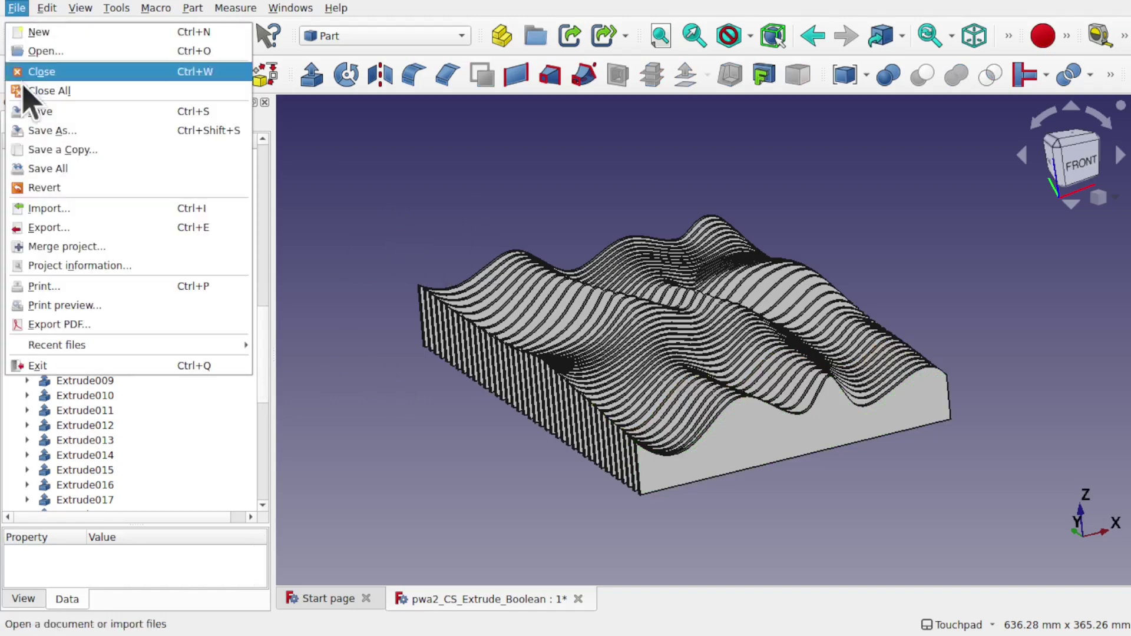
left_click(56, 131)
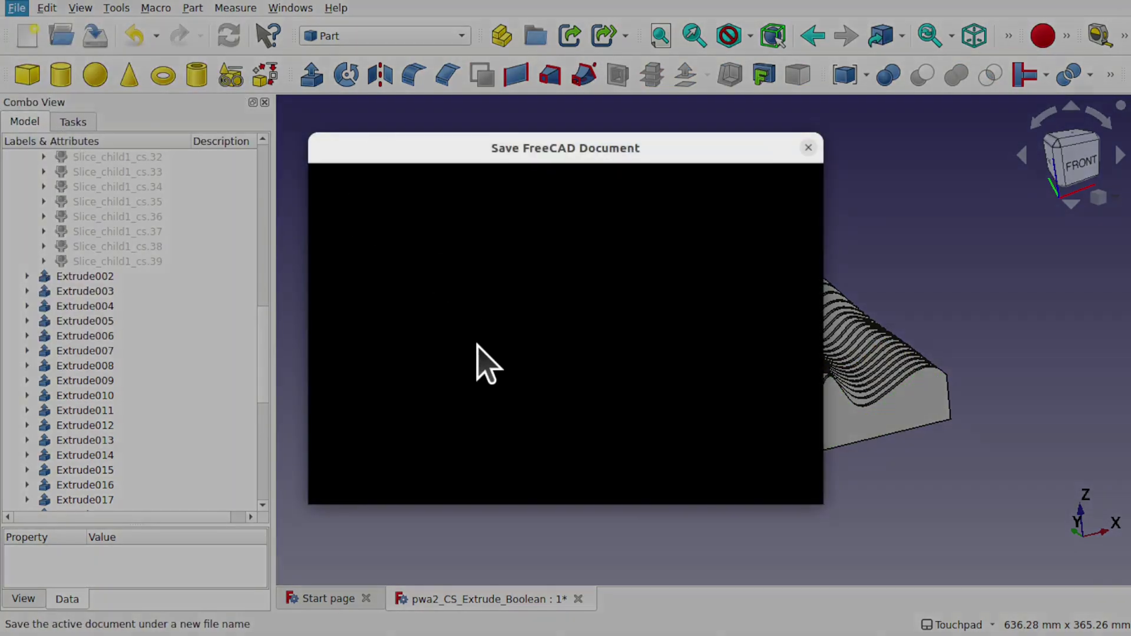
left_click(523, 460)
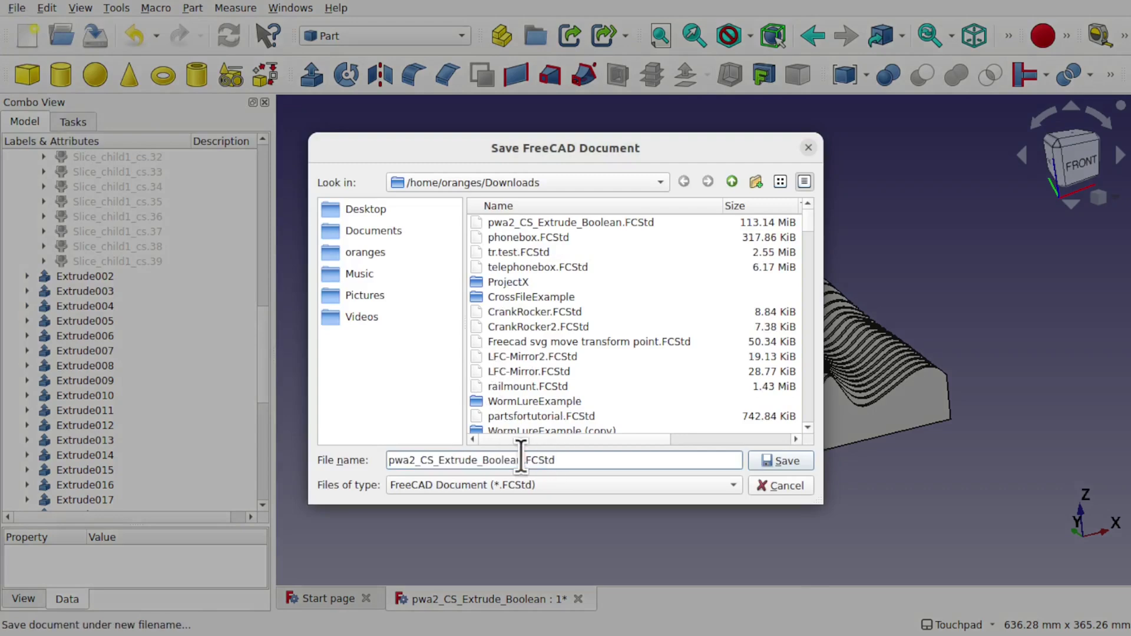
type("_2")
key("Return")
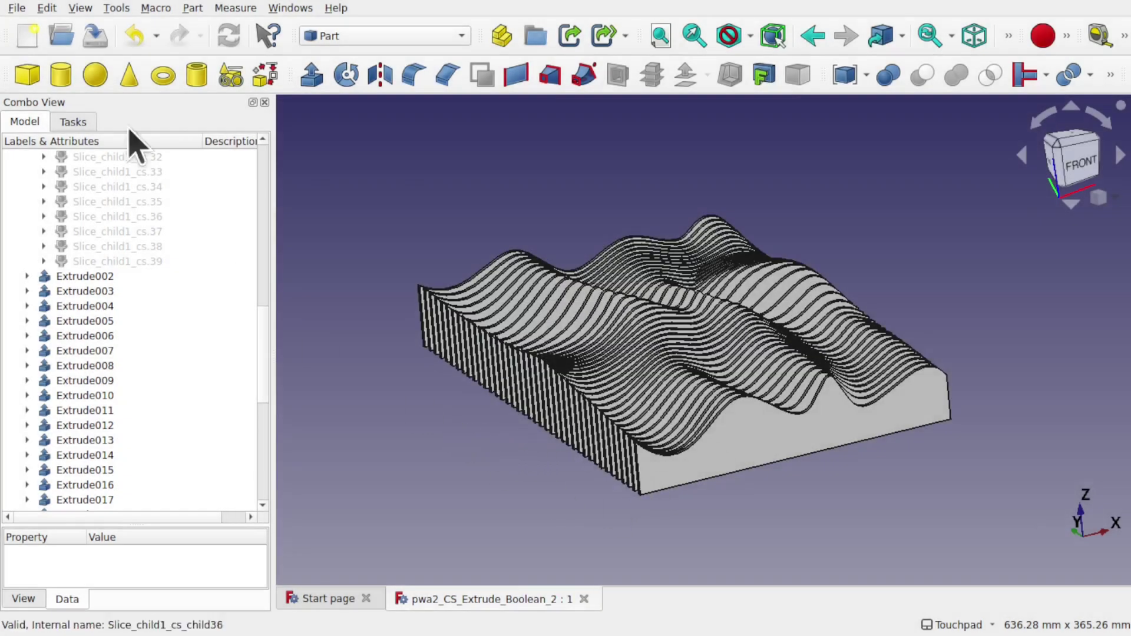
Step: Compare the 3.78 MiB _2 file against the 113 MiB original, then cancel
left_click(15, 9)
left_click(42, 50)
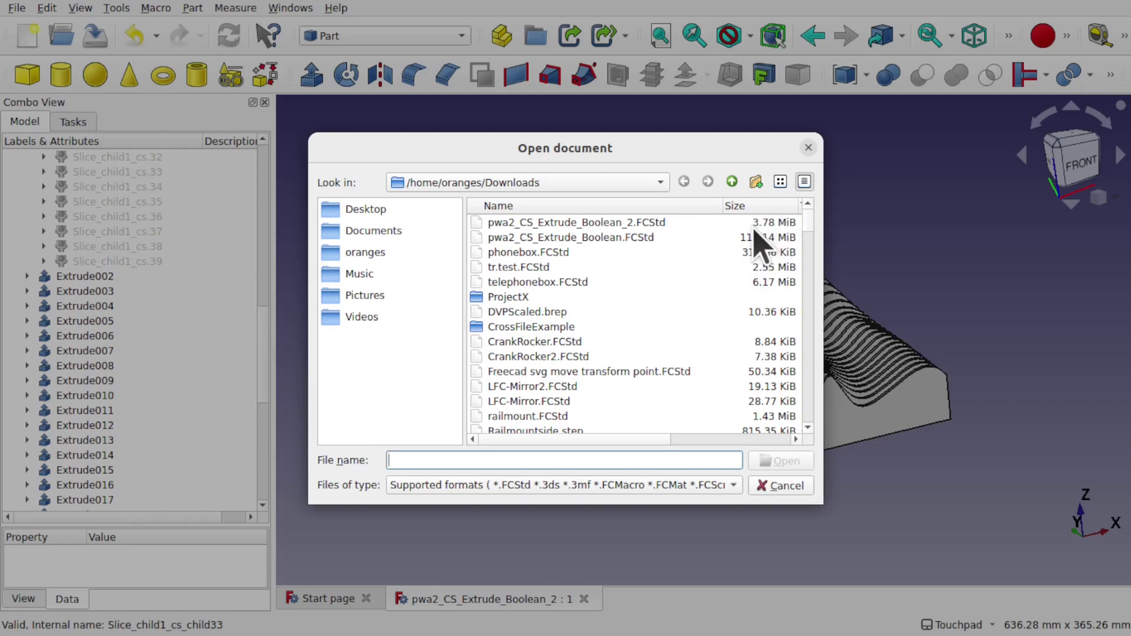
left_click(781, 488)
left_click(88, 277)
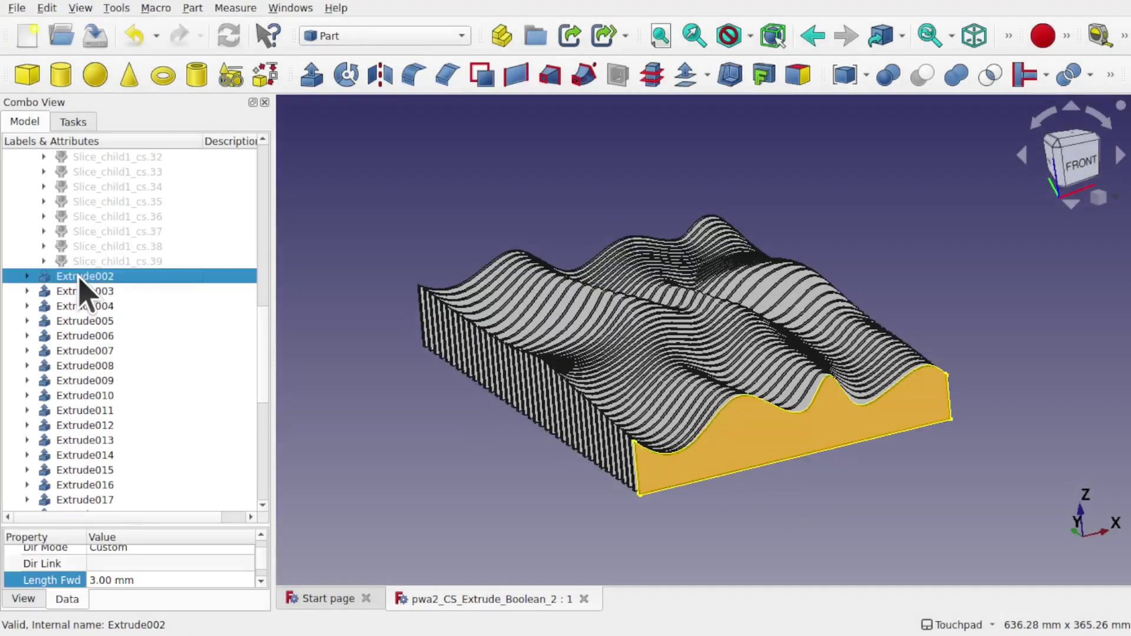
left_click(86, 306)
left_click(90, 292)
left_click(76, 322)
left_click(79, 336)
left_click(471, 383)
mouse_move(601, 298)
left_mouse_down("alt")
mouse_move(652, 371)
mouse_move(774, 348)
mouse_move(707, 260)
mouse_move(657, 255)
left_mouse_up("alt")
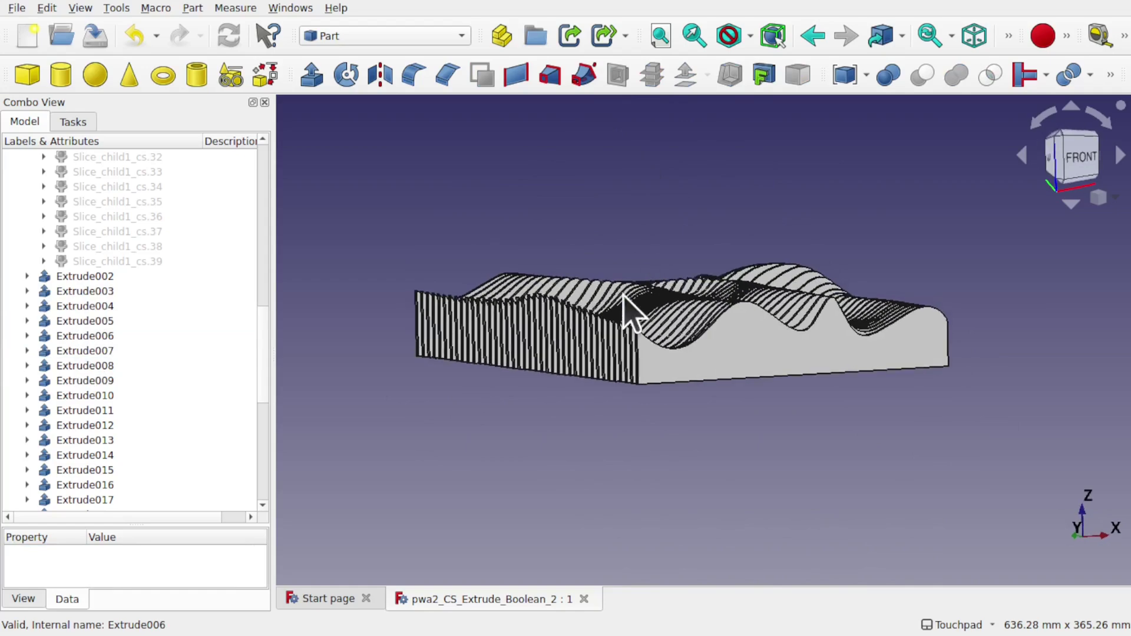
left_click_drag(768, 391, 726, 373, "alt")
left_click_drag(606, 336, 678, 415, "shift")
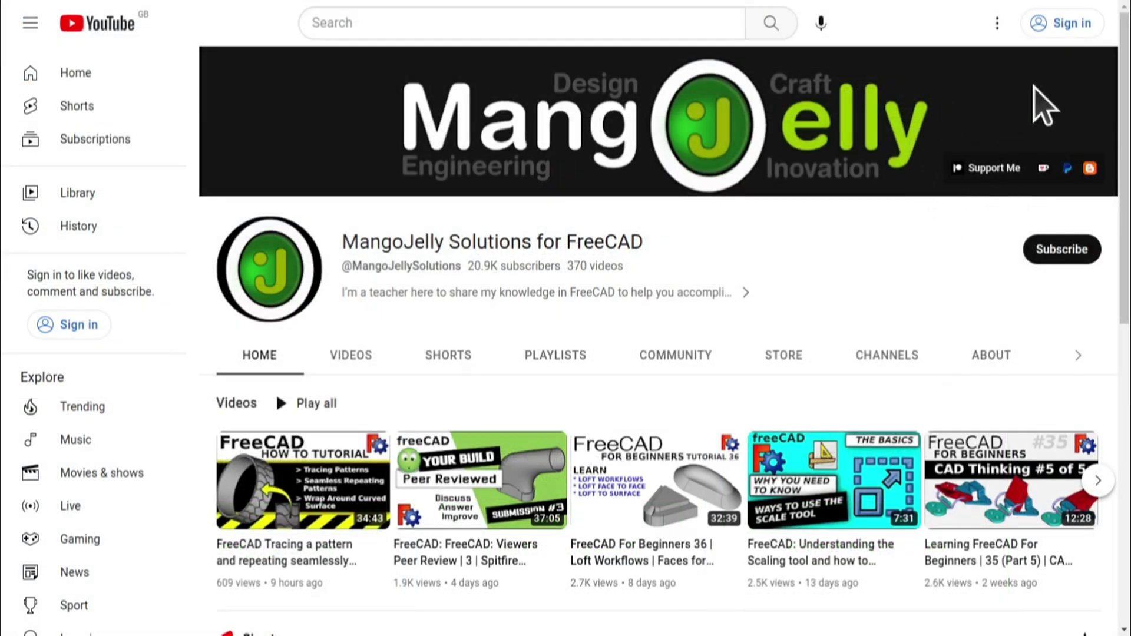
Step: Show the channel's About page and highlight its three donation links
left_click(992, 357)
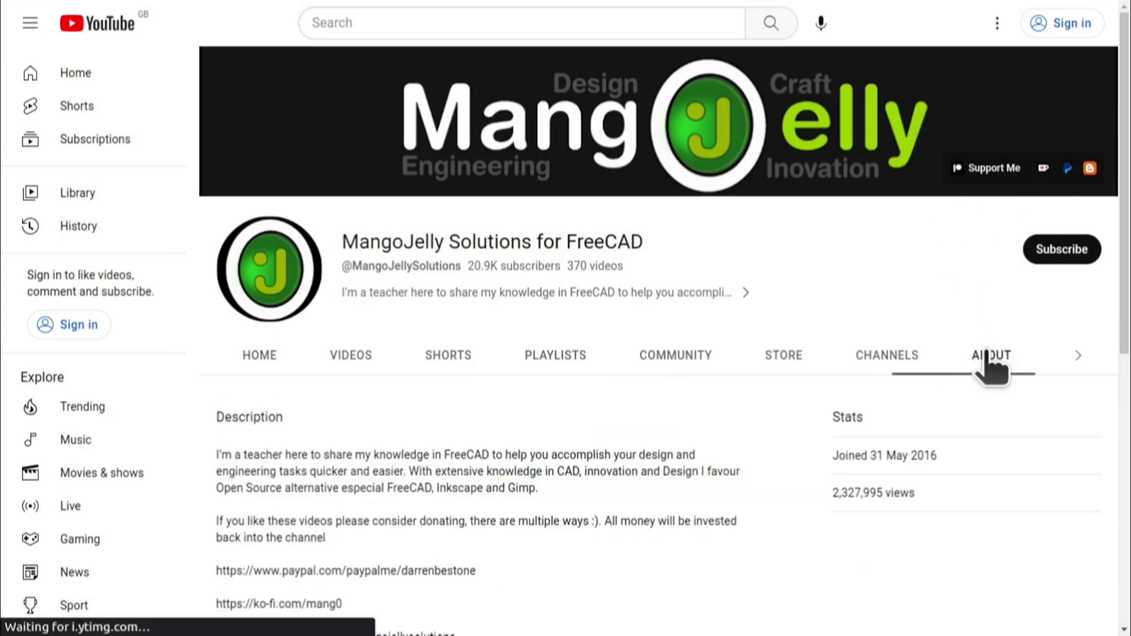
scroll(245, 474, "down", 3)
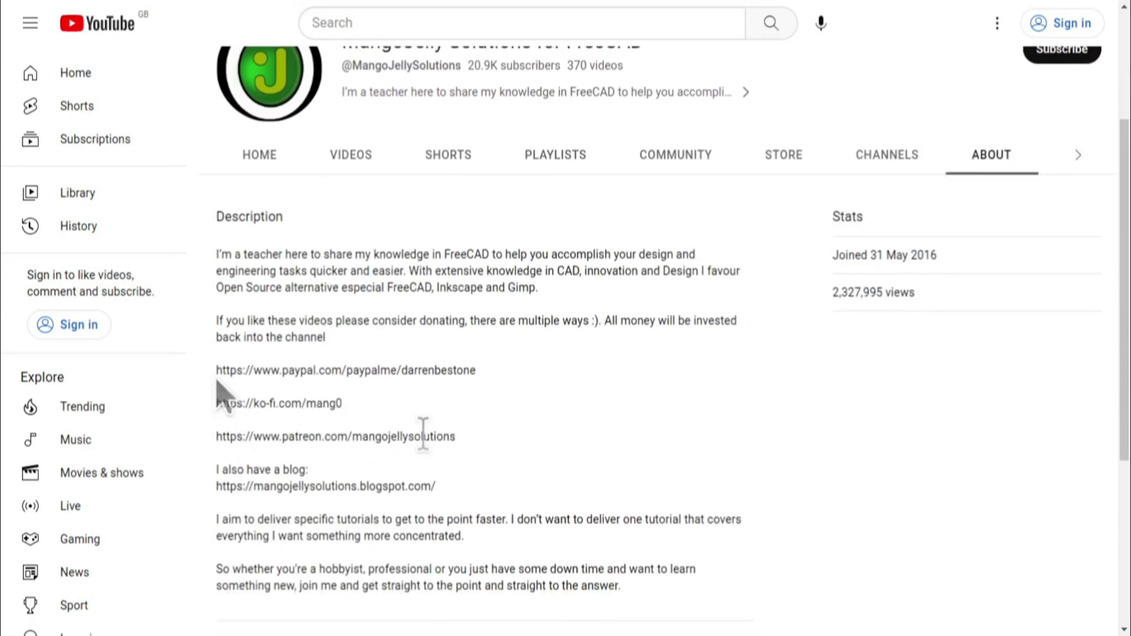
left_click_drag(469, 439, 218, 369)
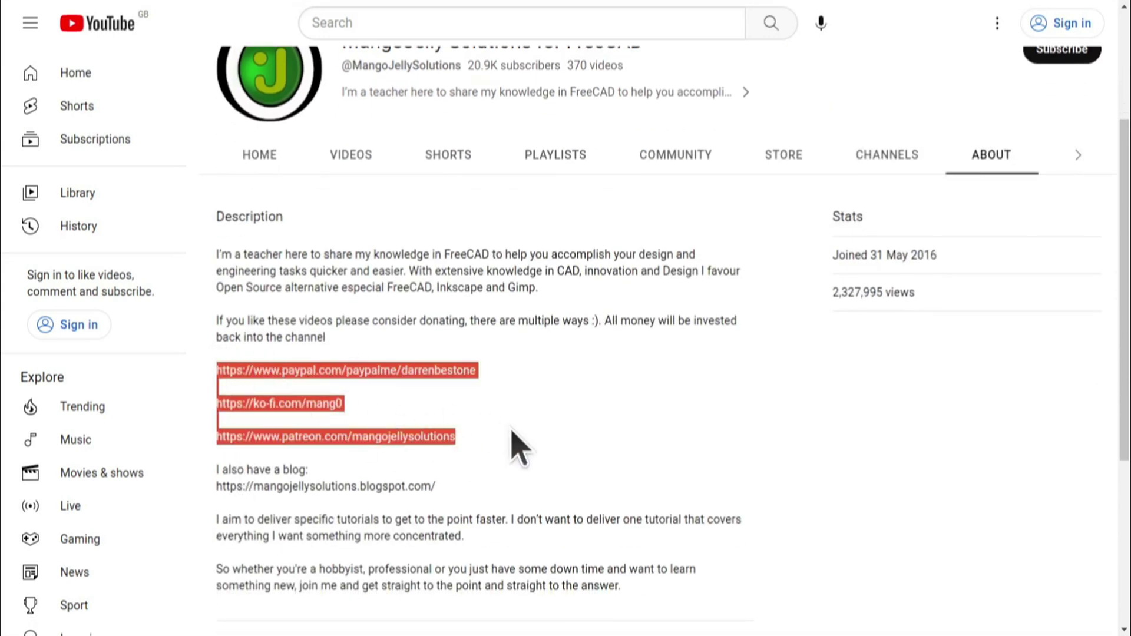